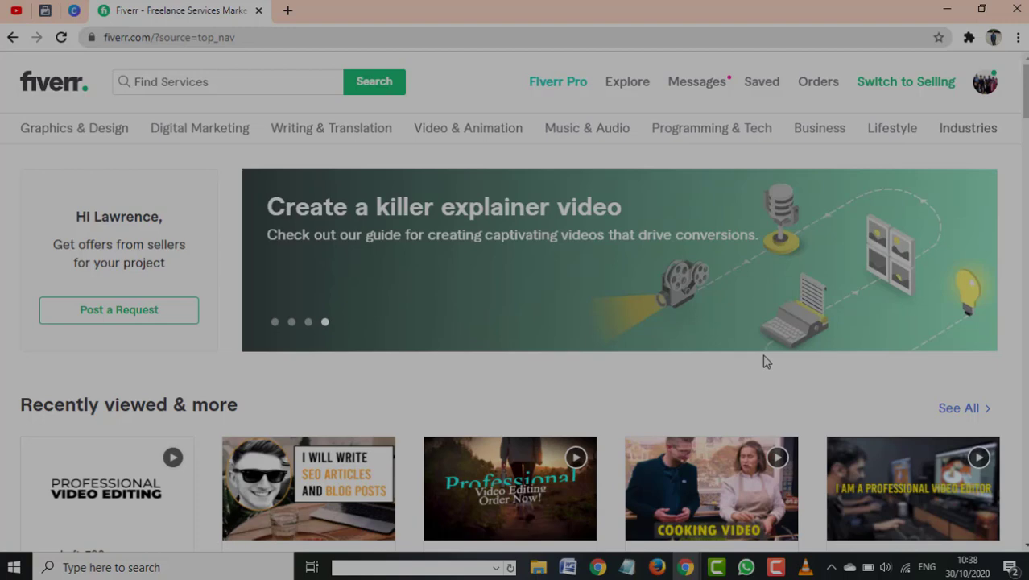
Browse the Video & Animation page, then log out through the avatar menu's Logout option
{"action": "scroll", "coordinate": [779, 391], "scroll_direction": "down", "scroll_amount": 2}
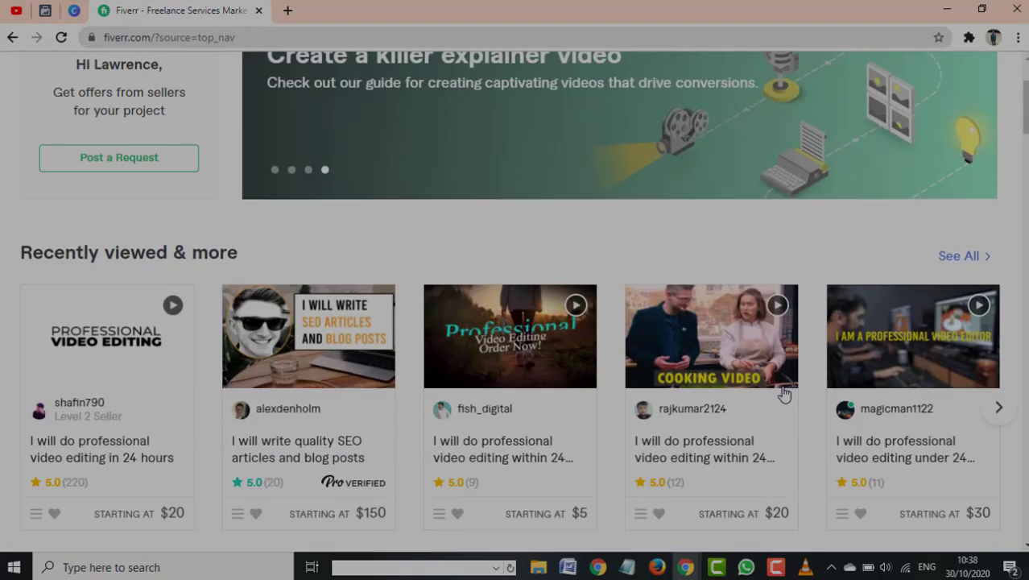
{"action": "scroll", "coordinate": [783, 394], "scroll_direction": "down", "scroll_amount": 2}
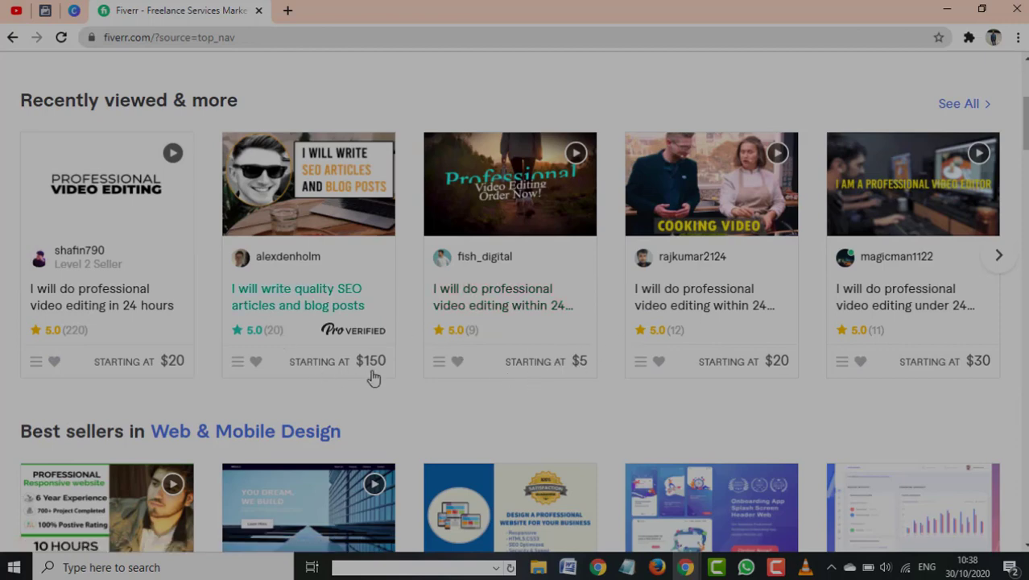
{"action": "scroll", "coordinate": [661, 367], "scroll_direction": "up", "scroll_amount": 1}
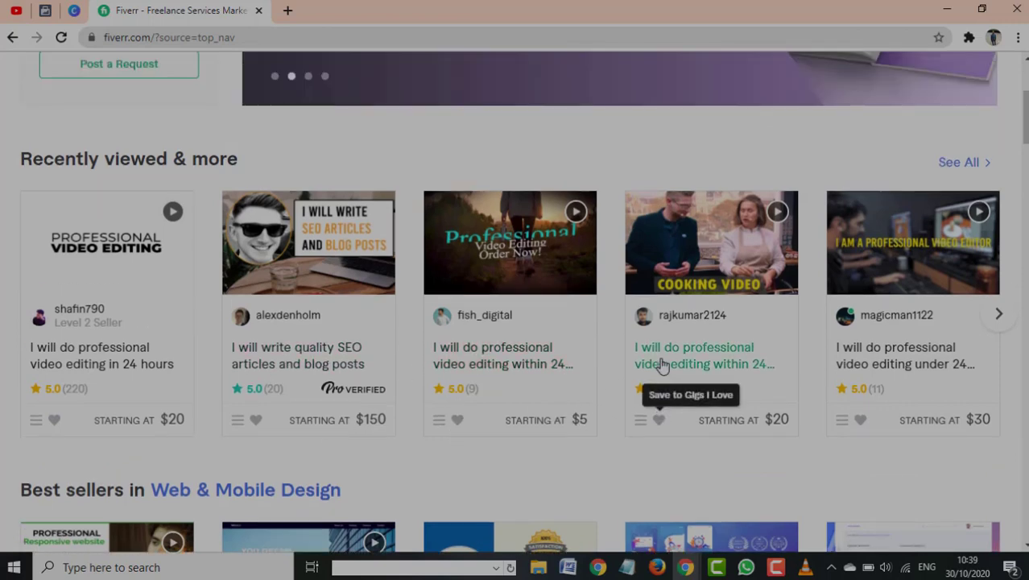
{"action": "scroll", "coordinate": [660, 367], "scroll_direction": "up", "scroll_amount": 3}
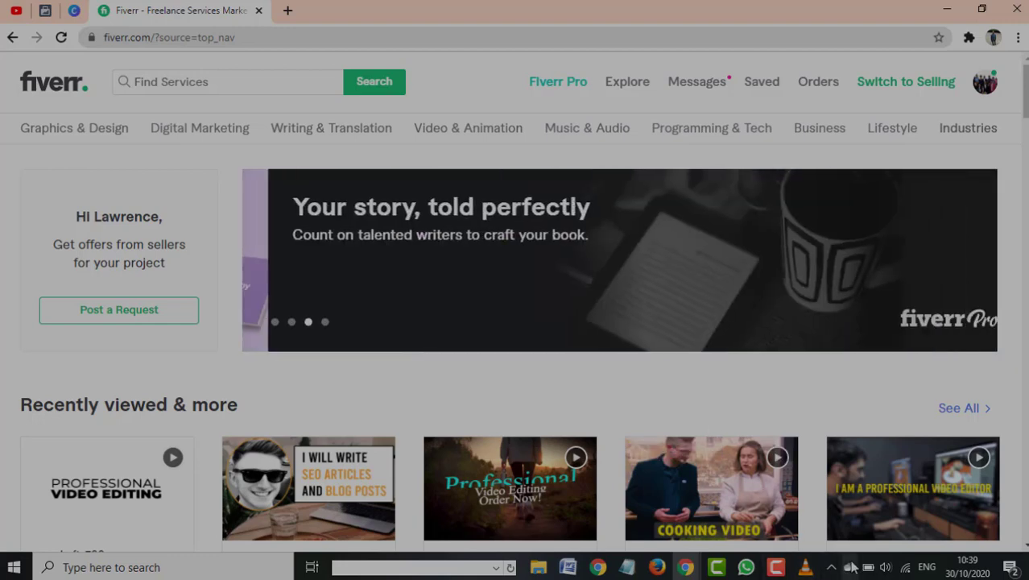
{"action": "left_click", "coordinate": [775, 567]}
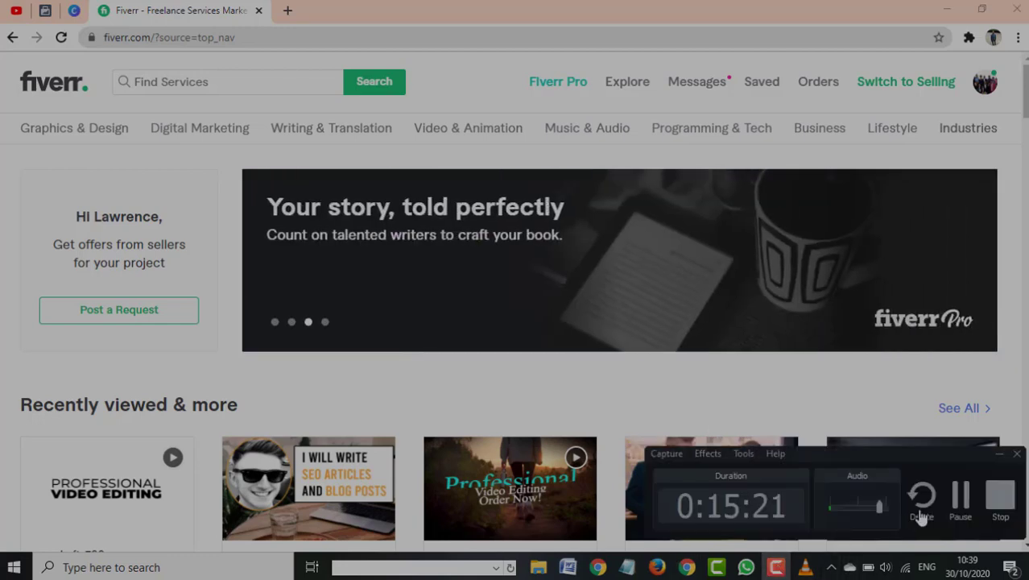
{"action": "left_click", "coordinate": [961, 498]}
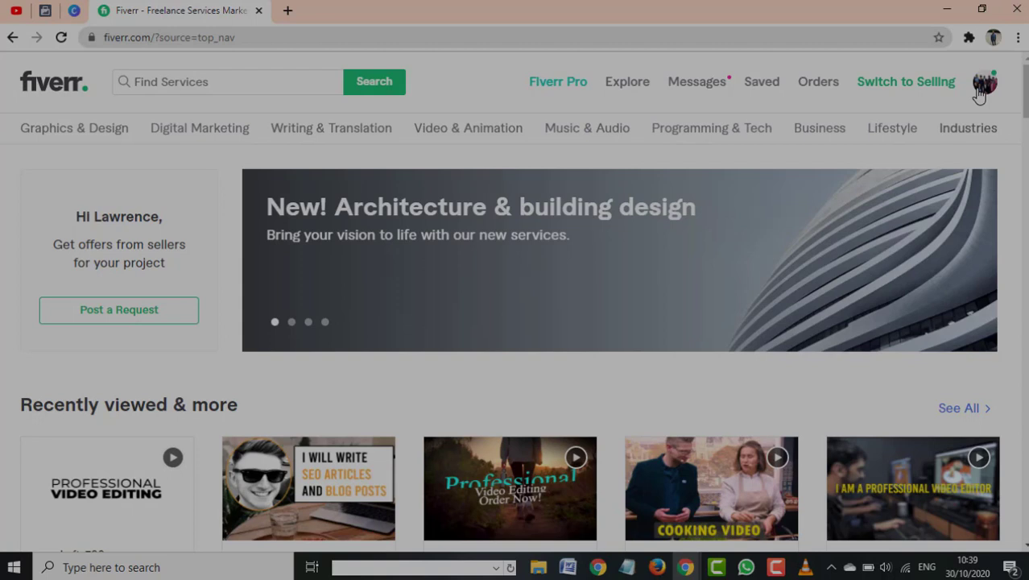
{"action": "left_click", "coordinate": [977, 91]}
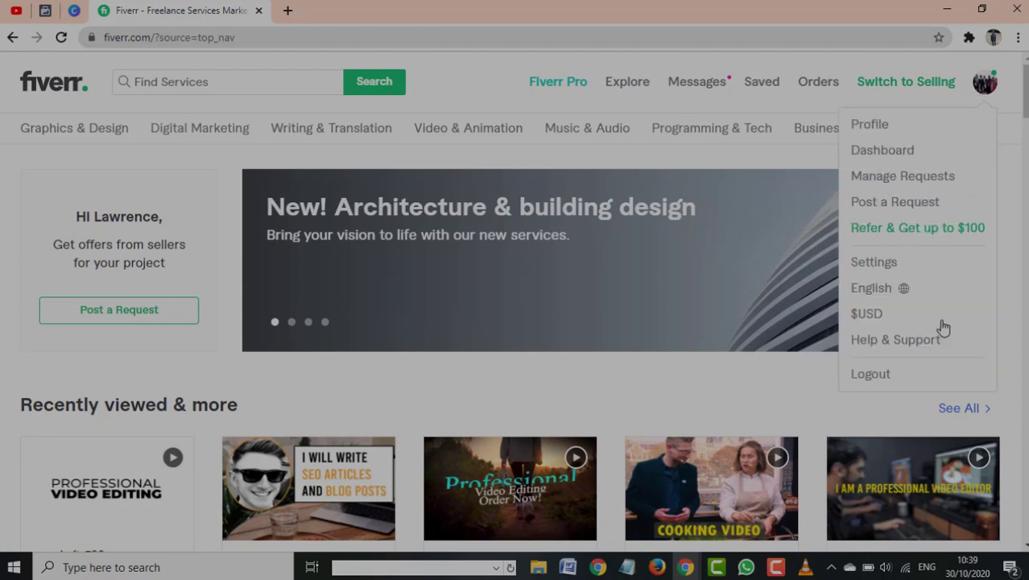
{"action": "left_click", "coordinate": [870, 380]}
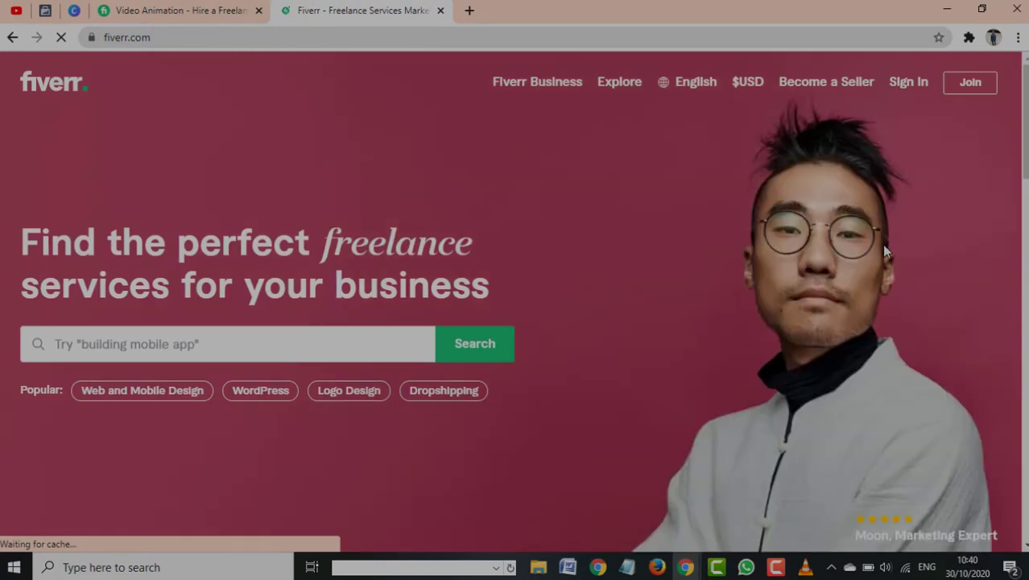
{"action": "scroll", "coordinate": [458, 257], "scroll_direction": "down", "scroll_amount": 2}
{"action": "scroll", "coordinate": [457, 258], "scroll_direction": "down", "scroll_amount": 2}
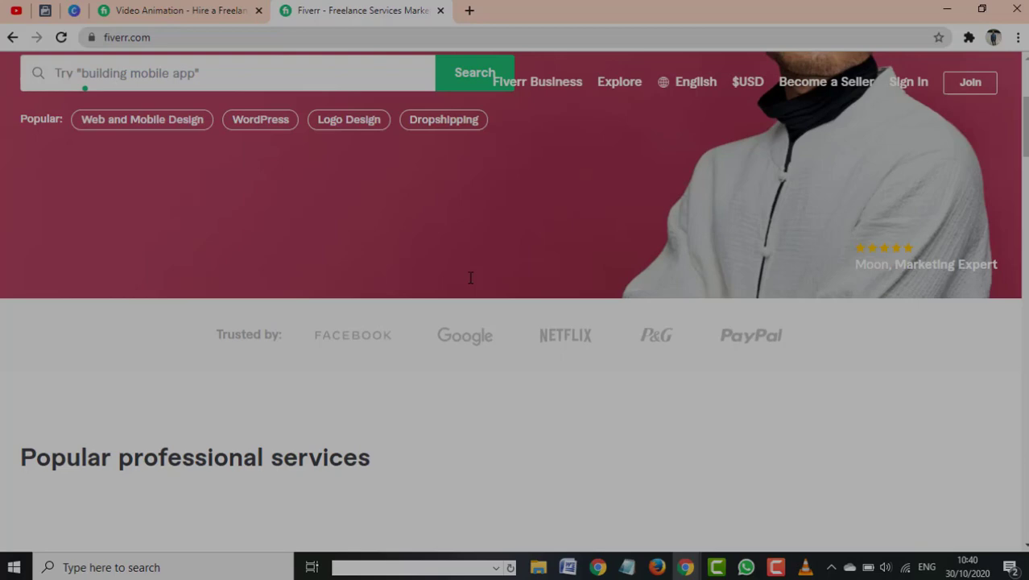
{"action": "scroll", "coordinate": [467, 250], "scroll_direction": "up", "scroll_amount": 4}
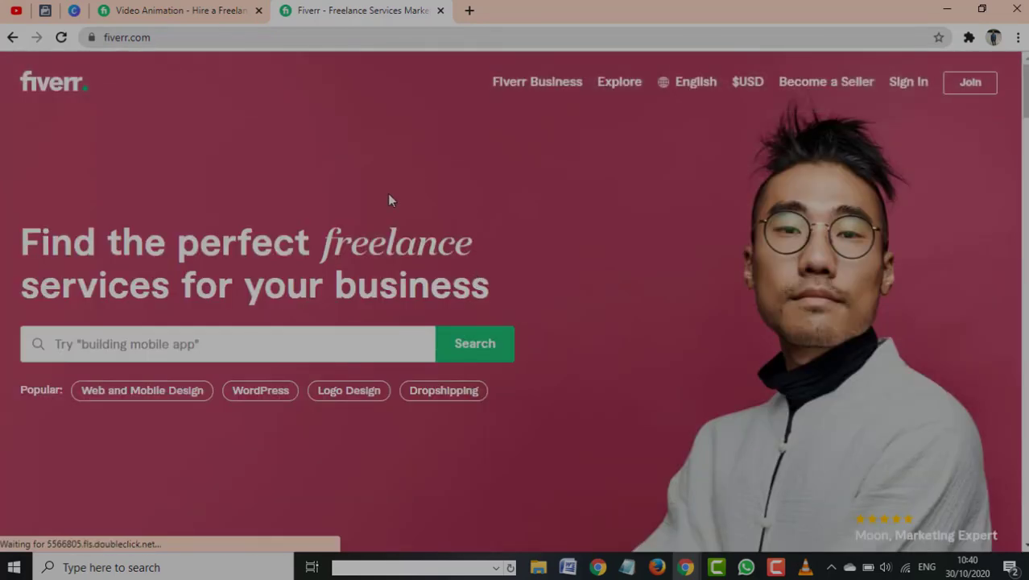
{"action": "scroll", "coordinate": [391, 201], "scroll_direction": "down", "scroll_amount": 5}
{"action": "scroll", "coordinate": [393, 237], "scroll_direction": "up", "scroll_amount": 5}
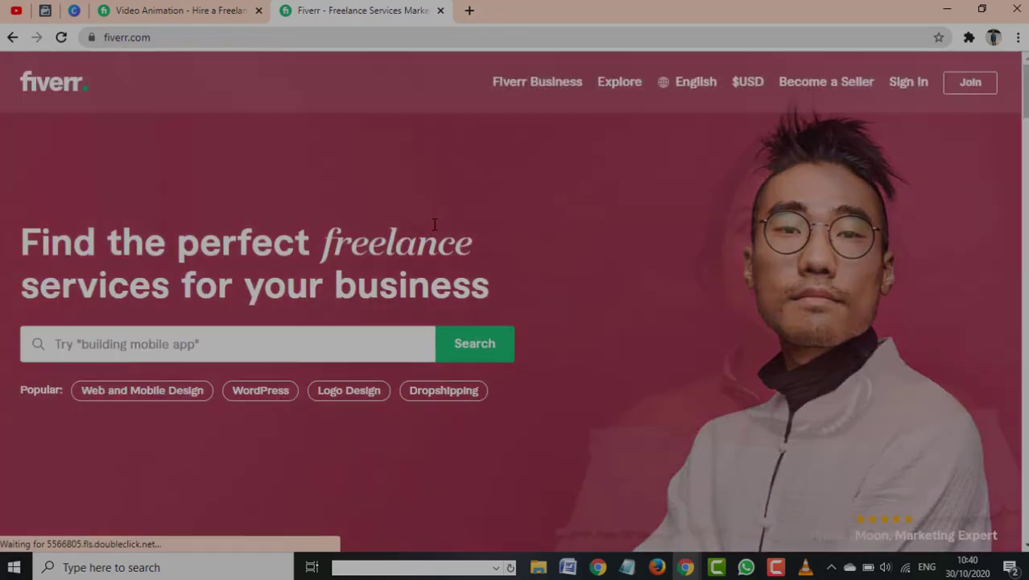
{"action": "scroll", "coordinate": [434, 230], "scroll_direction": "down", "scroll_amount": 7}
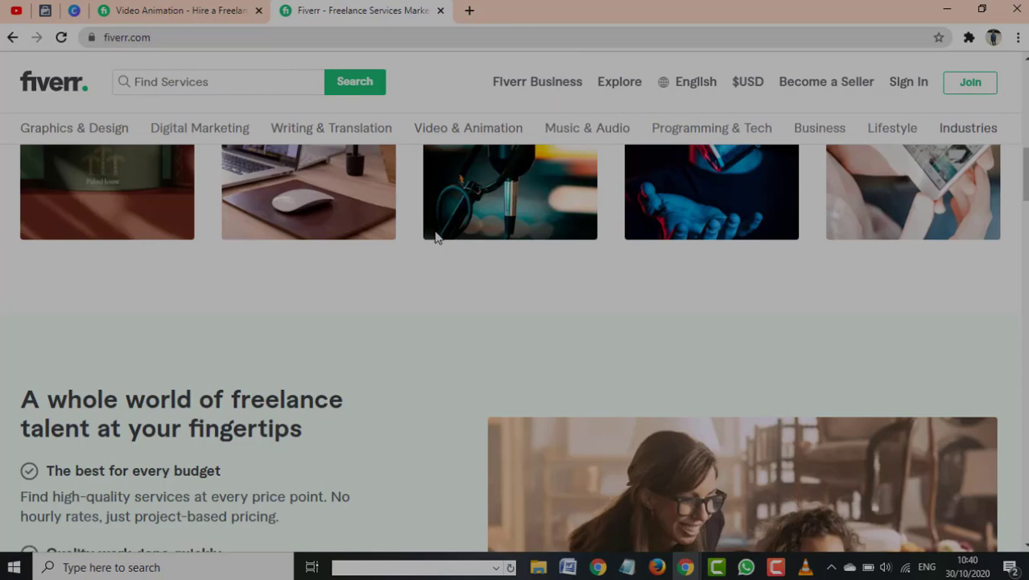
{"action": "scroll", "coordinate": [437, 245], "scroll_direction": "down", "scroll_amount": 10}
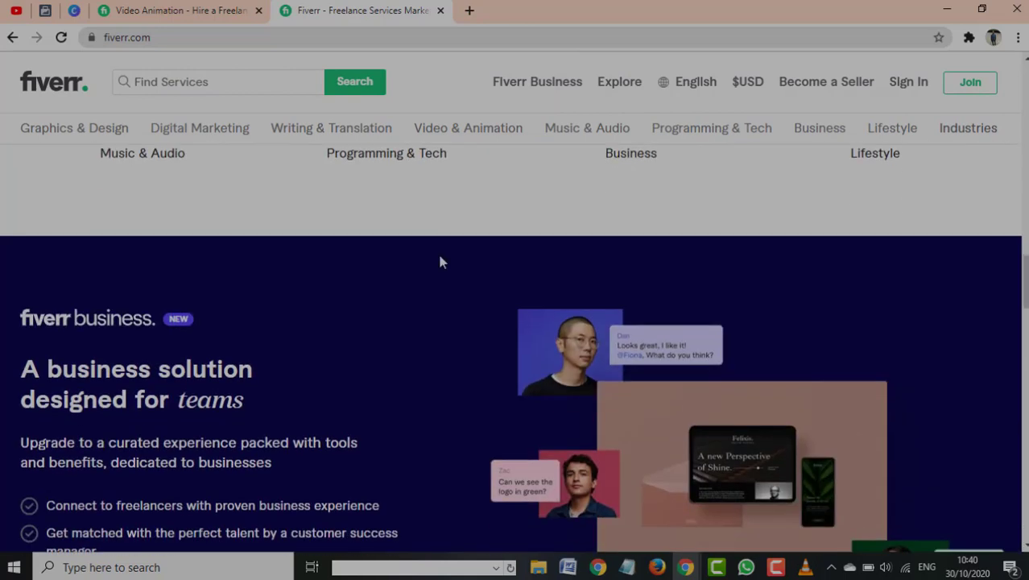
{"action": "scroll", "coordinate": [427, 249], "scroll_direction": "up", "scroll_amount": 3}
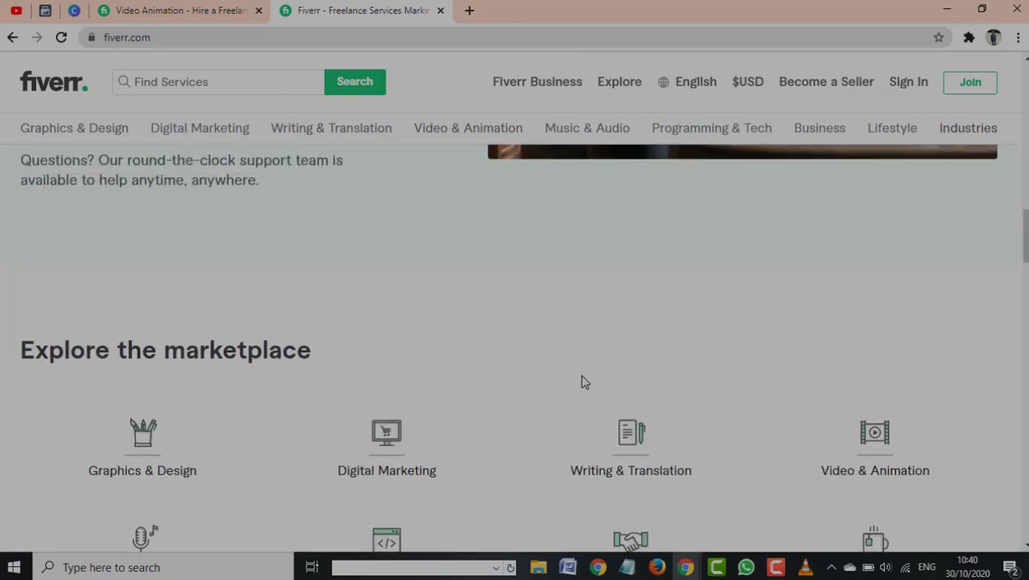
{"action": "scroll", "coordinate": [584, 381], "scroll_direction": "down", "scroll_amount": 2}
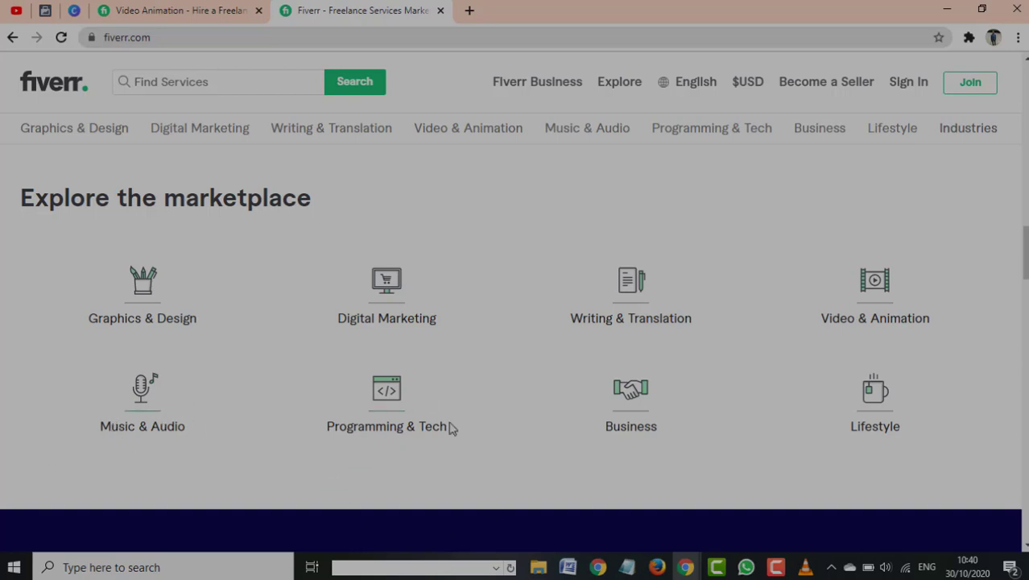
{"action": "scroll", "coordinate": [633, 414], "scroll_direction": "down", "scroll_amount": 4}
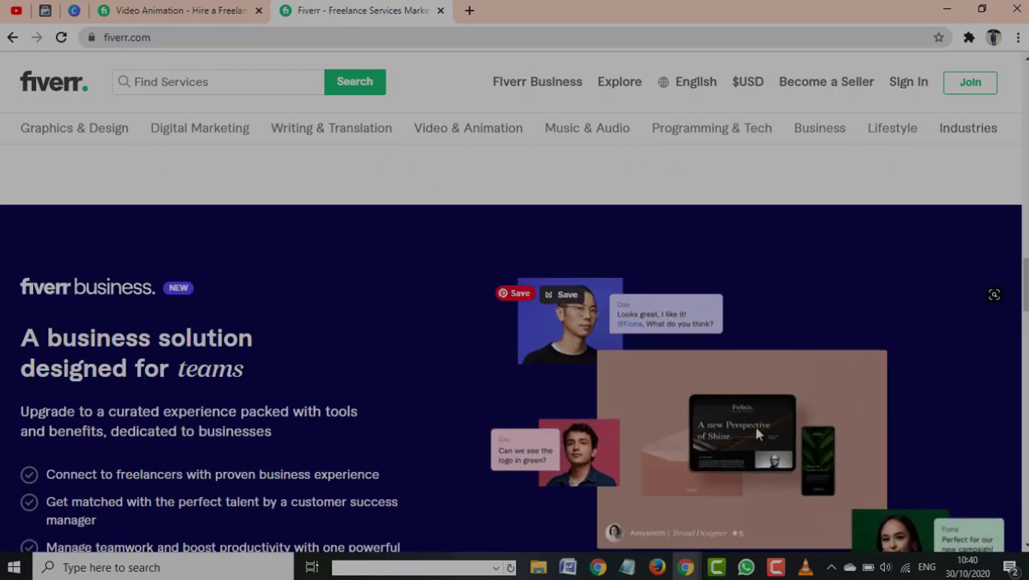
{"action": "scroll", "coordinate": [609, 369], "scroll_direction": "down", "scroll_amount": 5}
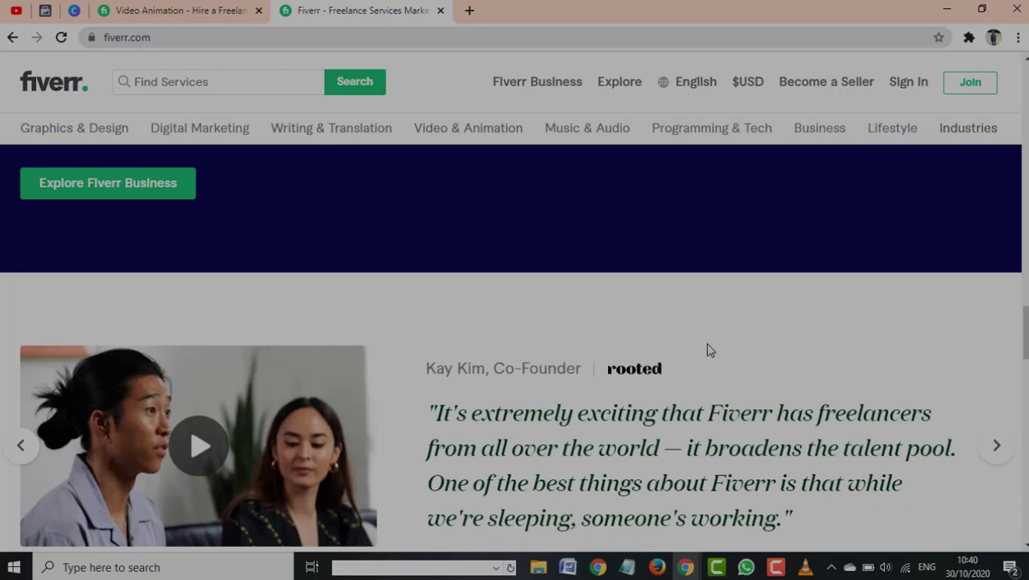
{"action": "scroll", "coordinate": [672, 460], "scroll_direction": "down", "scroll_amount": 5}
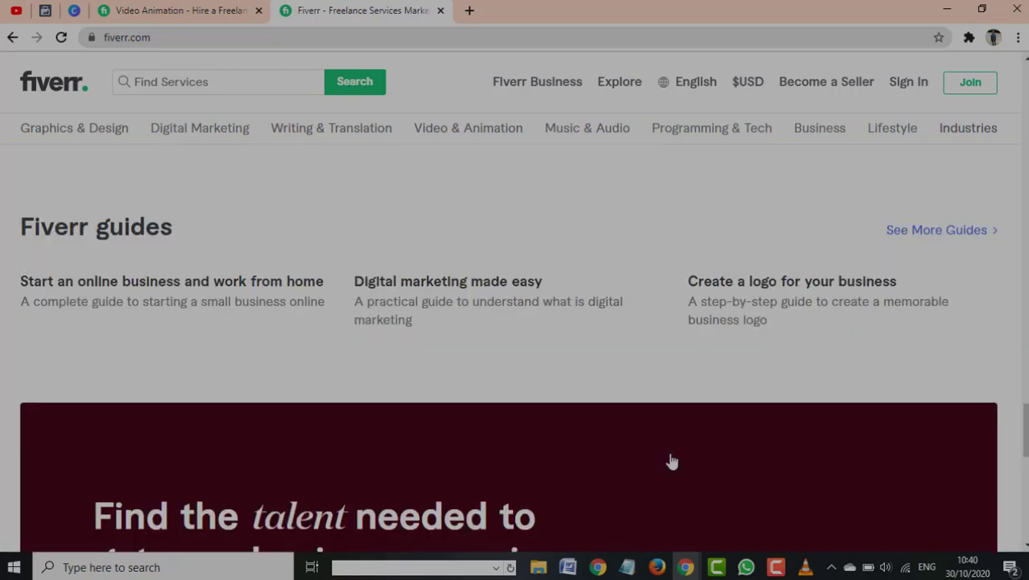
{"action": "scroll", "coordinate": [671, 460], "scroll_direction": "up", "scroll_amount": 6}
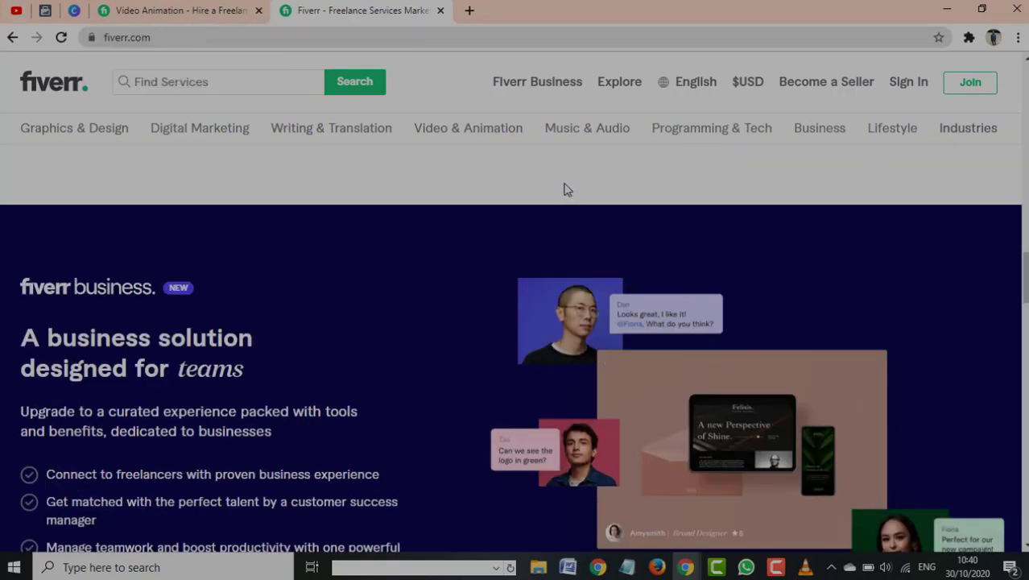
{"action": "scroll", "coordinate": [577, 258], "scroll_direction": "up", "scroll_amount": 15}
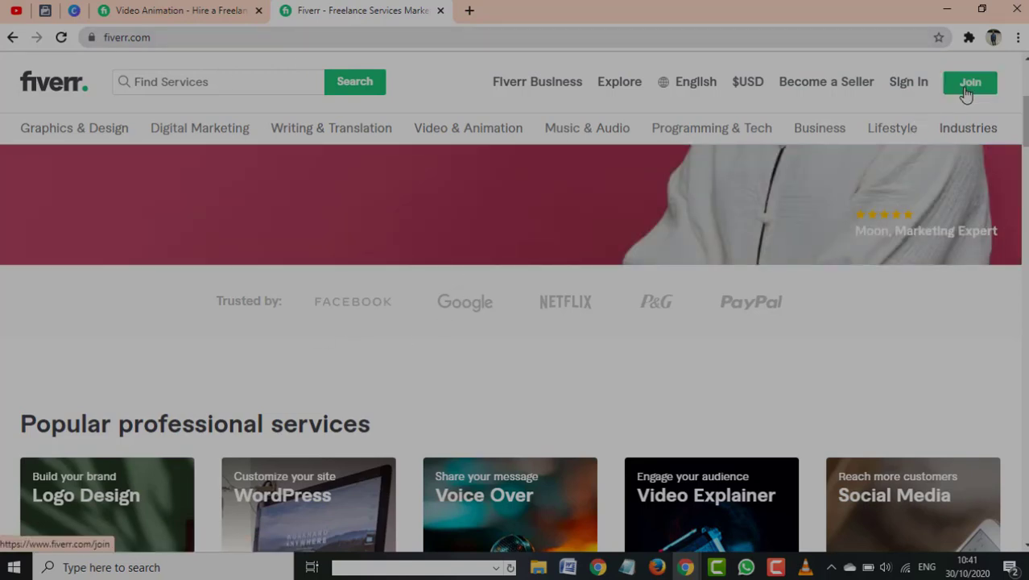
Begin Join sign-up and fill the email field with a saved autofill address
{"action": "left_click", "coordinate": [967, 91]}
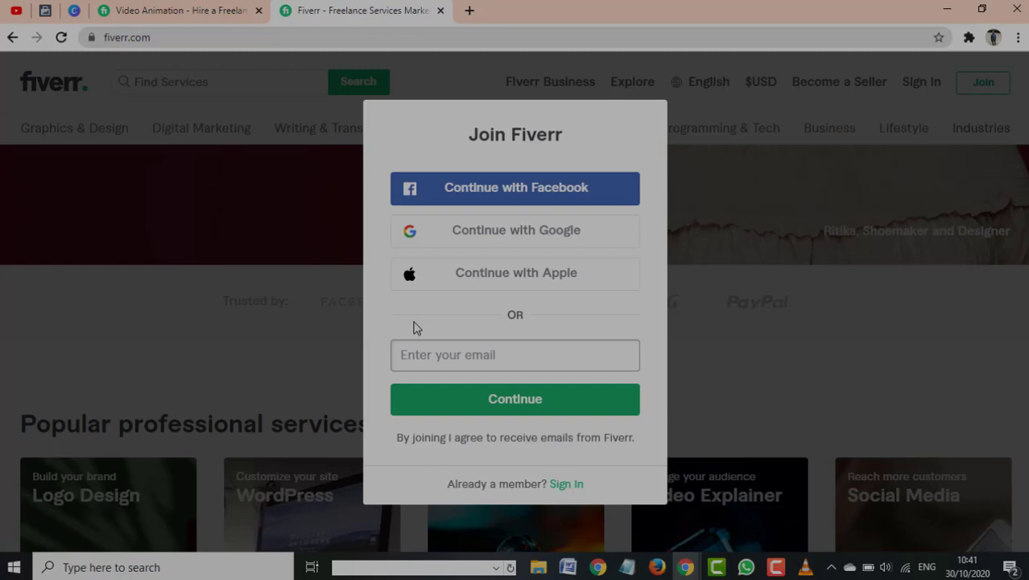
{"action": "left_click", "coordinate": [499, 360]}
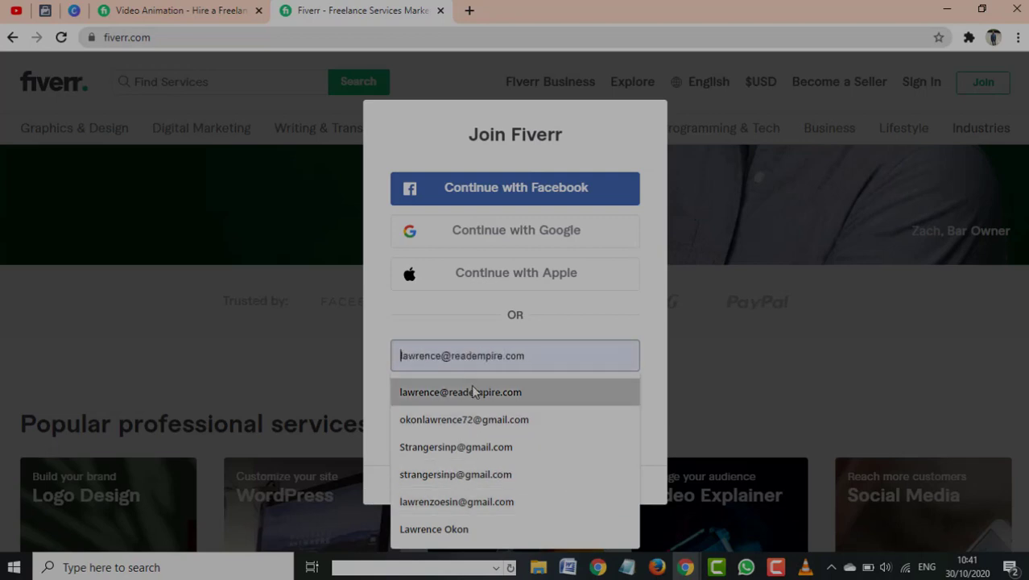
{"action": "left_click", "coordinate": [498, 499]}
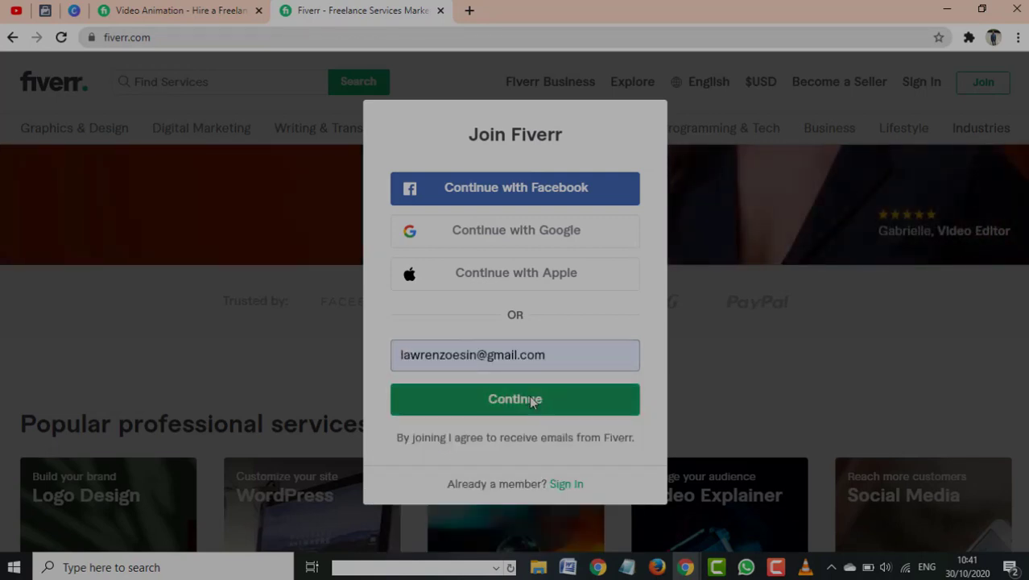
Enter a username and use the browser's suggested strong password
{"action": "left_click", "coordinate": [536, 400]}
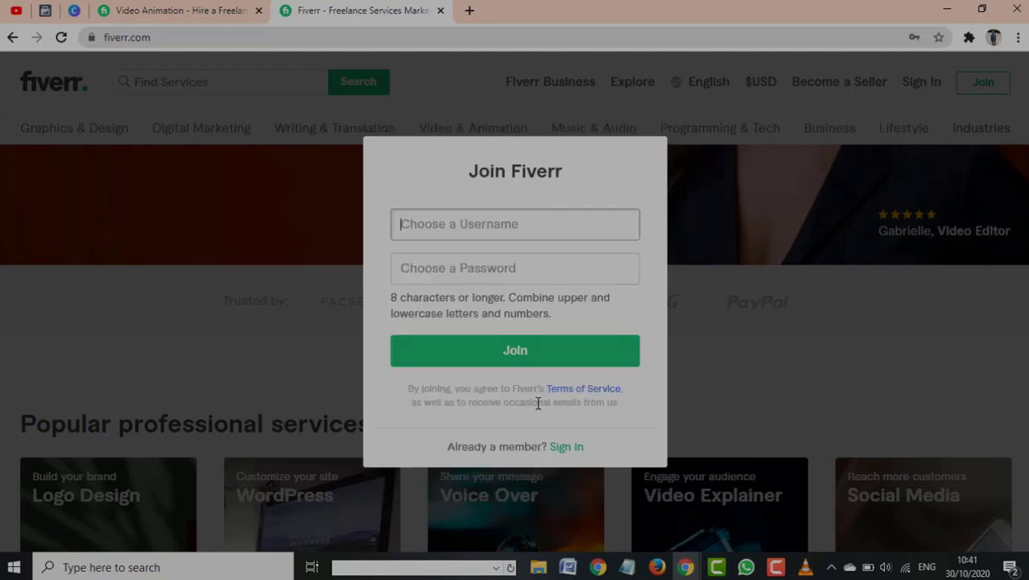
{"action": "left_click", "coordinate": [536, 230]}
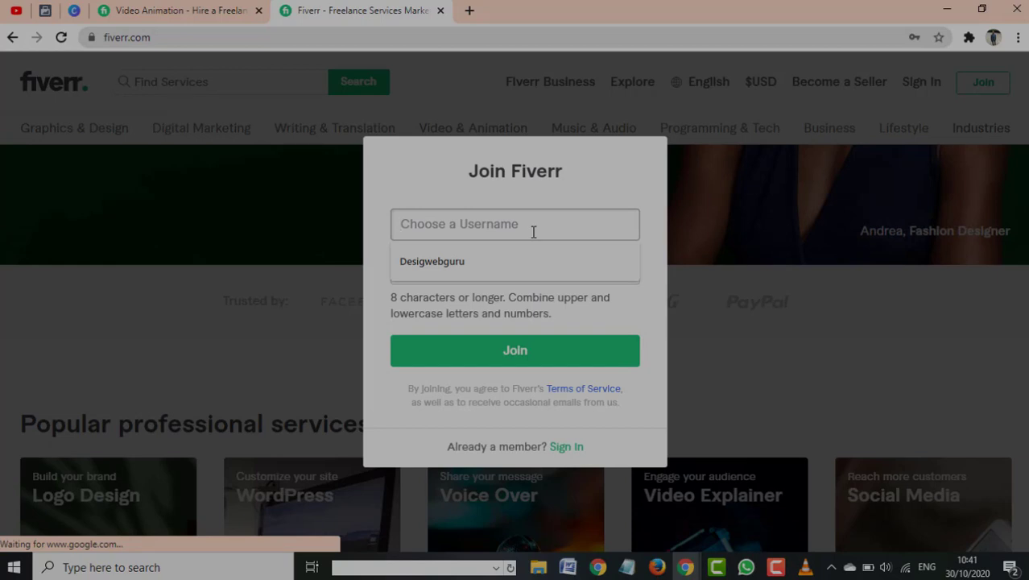
{"action": "type", "text": "guru"}
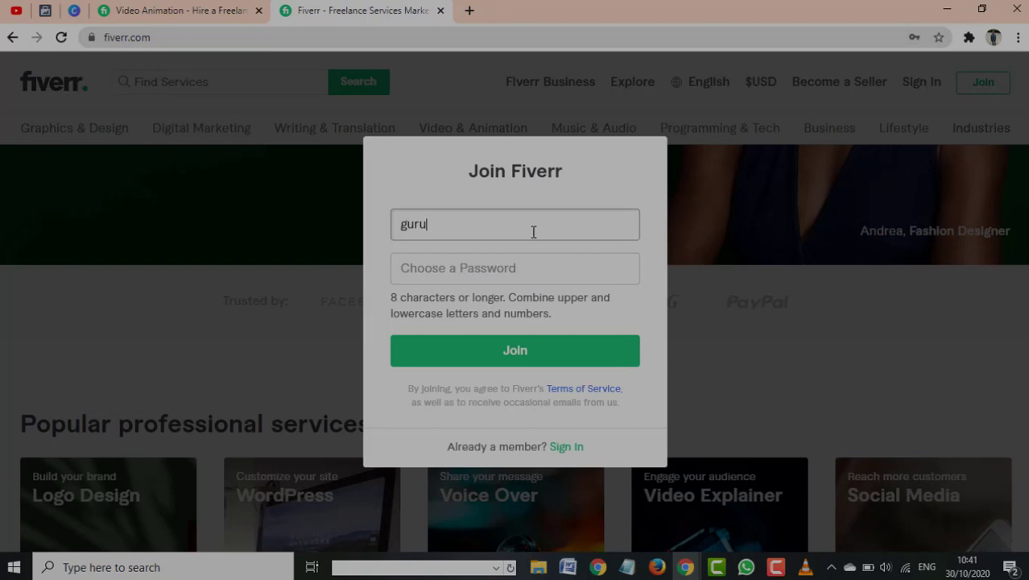
{"action": "key", "text": "BackSpace"}
{"action": "key", "text": "BackSpace"}
{"action": "key", "text": "BackSpace"}
{"action": "key", "text": "BackSpace"}
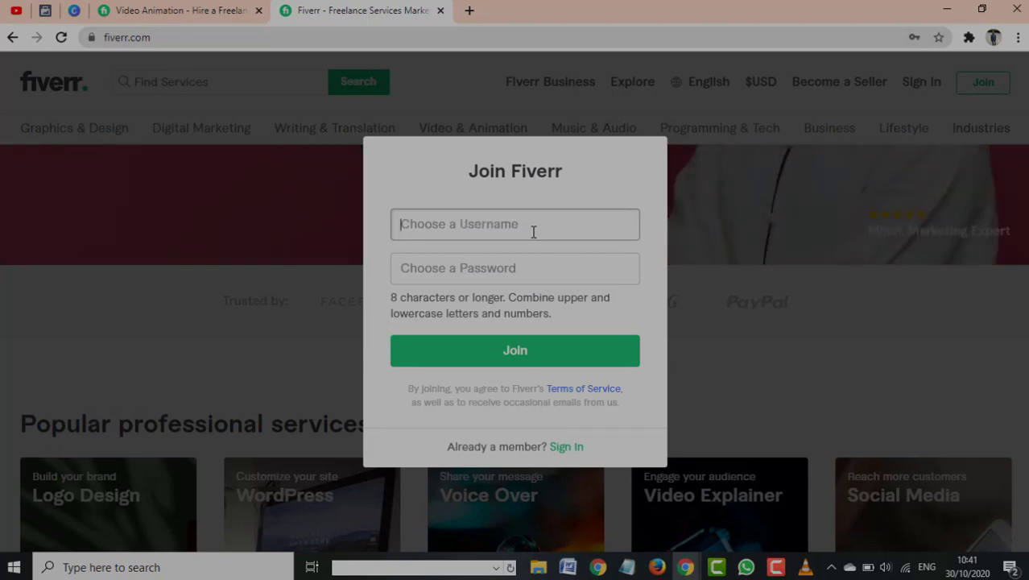
{"action": "type", "text": "guru"}
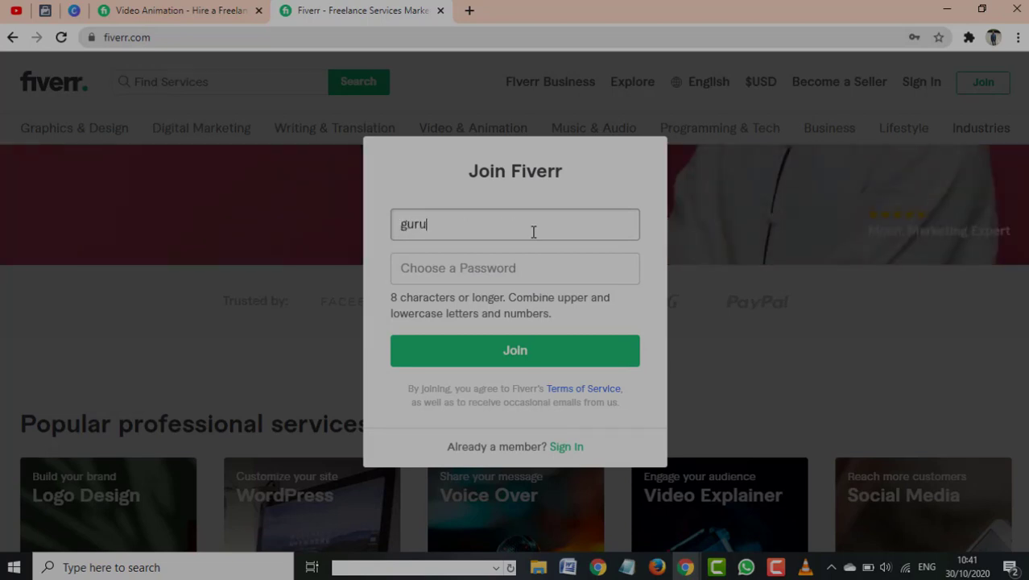
{"action": "left_click", "coordinate": [585, 262]}
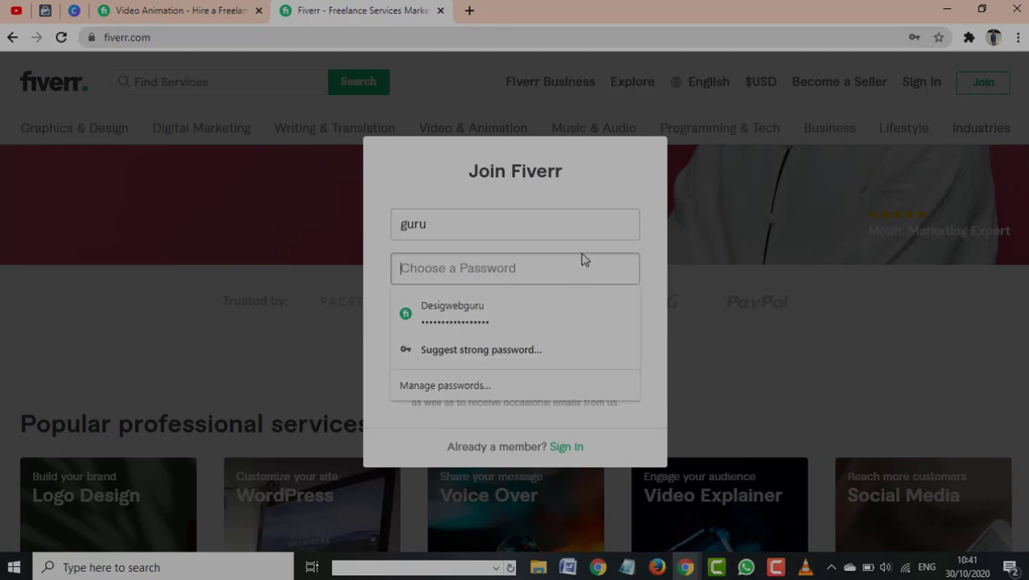
{"action": "left_click", "coordinate": [487, 349]}
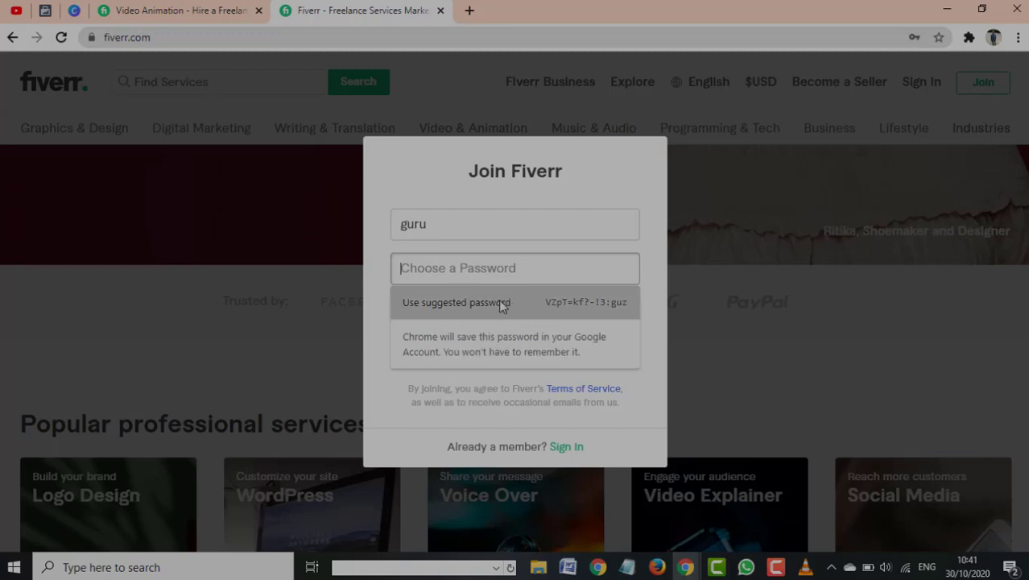
{"action": "left_click", "coordinate": [501, 303]}
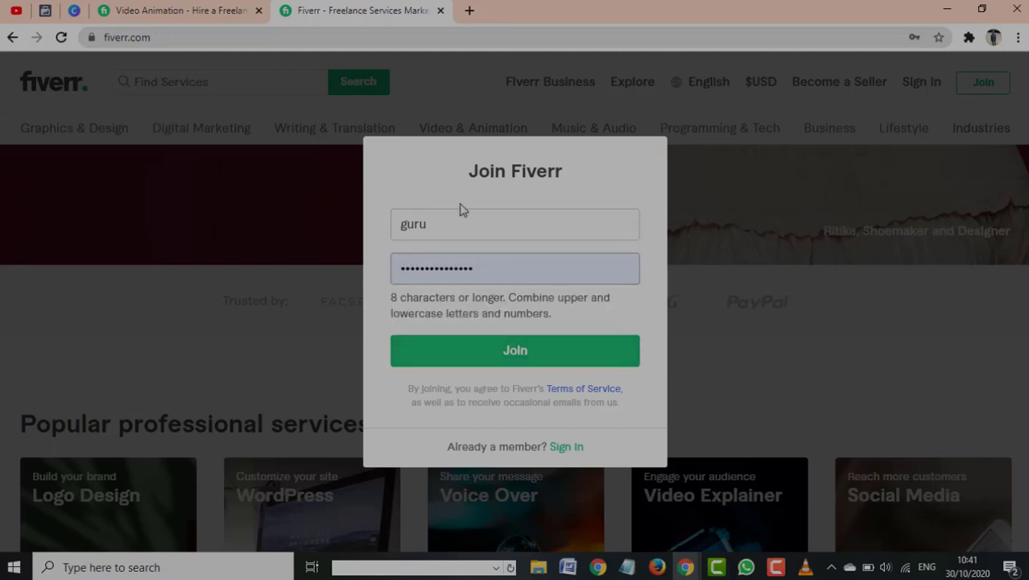
Submit, then lengthen the too-short username by two characters and join again
{"action": "left_click", "coordinate": [509, 356]}
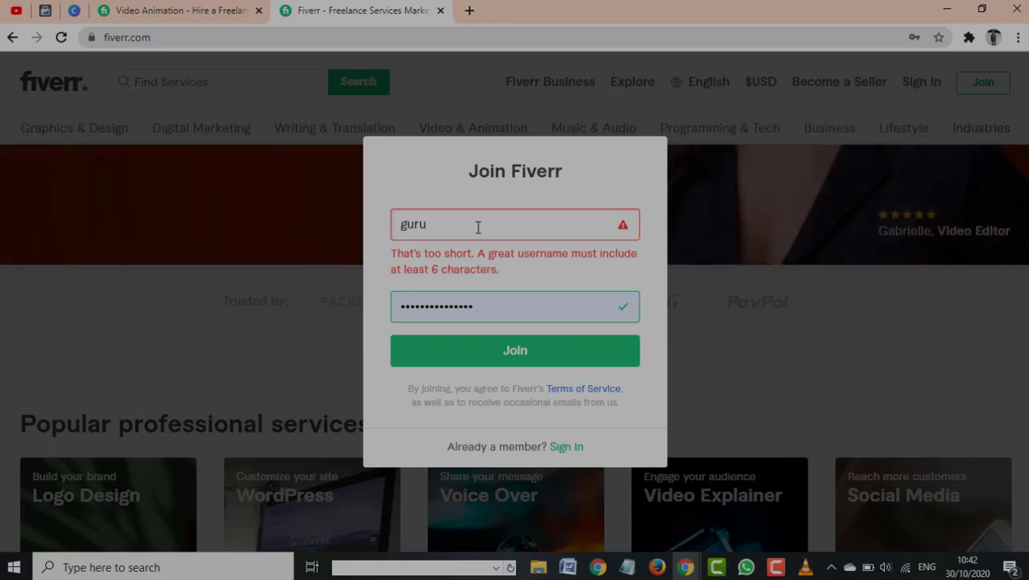
{"action": "type", "text": "47"}
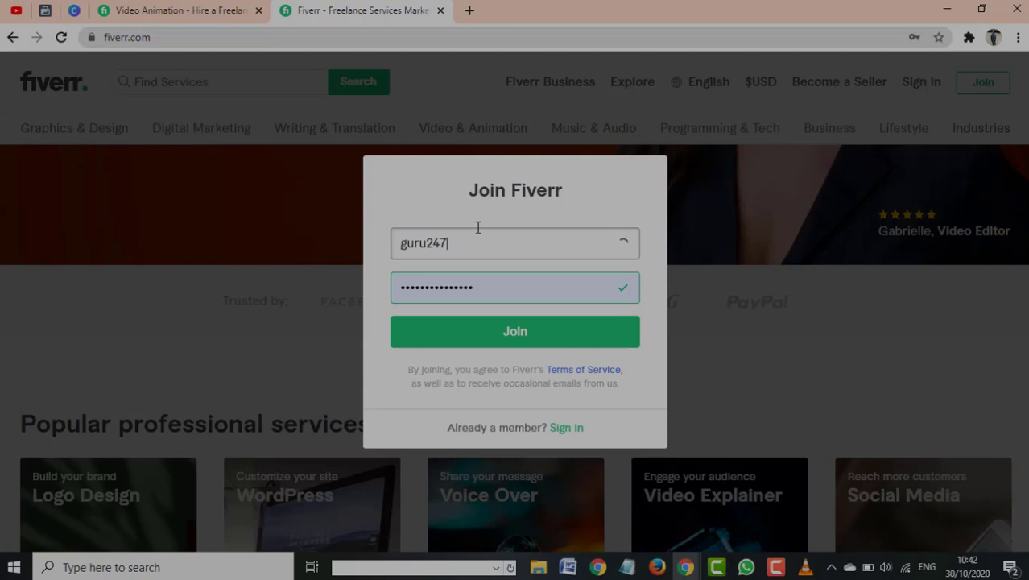
{"action": "left_click", "coordinate": [528, 334]}
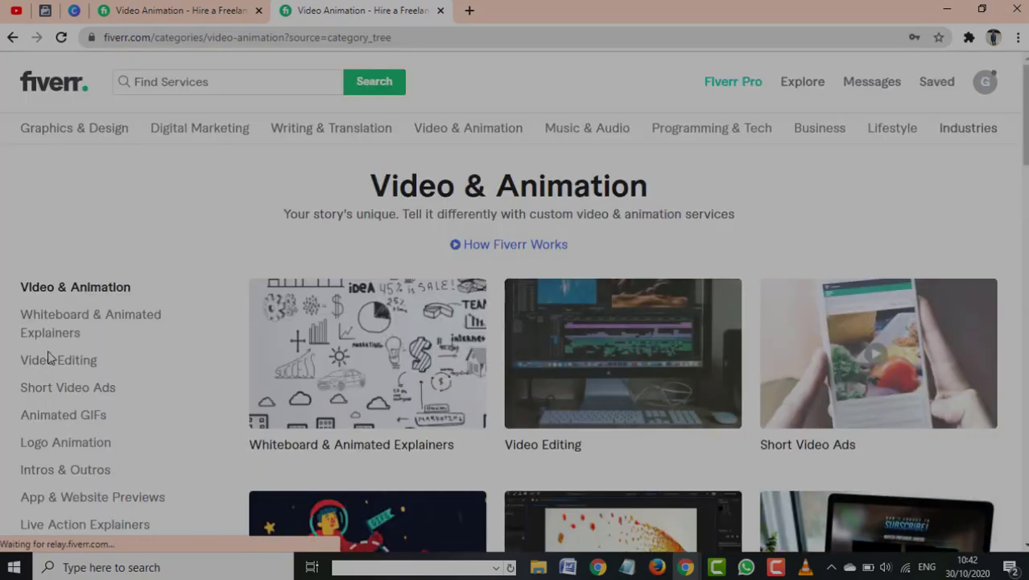
Scroll the signed-in category page and open the avatar's account dropdown
{"action": "scroll", "coordinate": [765, 329], "scroll_direction": "down", "scroll_amount": 1}
{"action": "scroll", "coordinate": [769, 329], "scroll_direction": "up", "scroll_amount": 1}
{"action": "scroll", "coordinate": [314, 298], "scroll_direction": "down", "scroll_amount": 1}
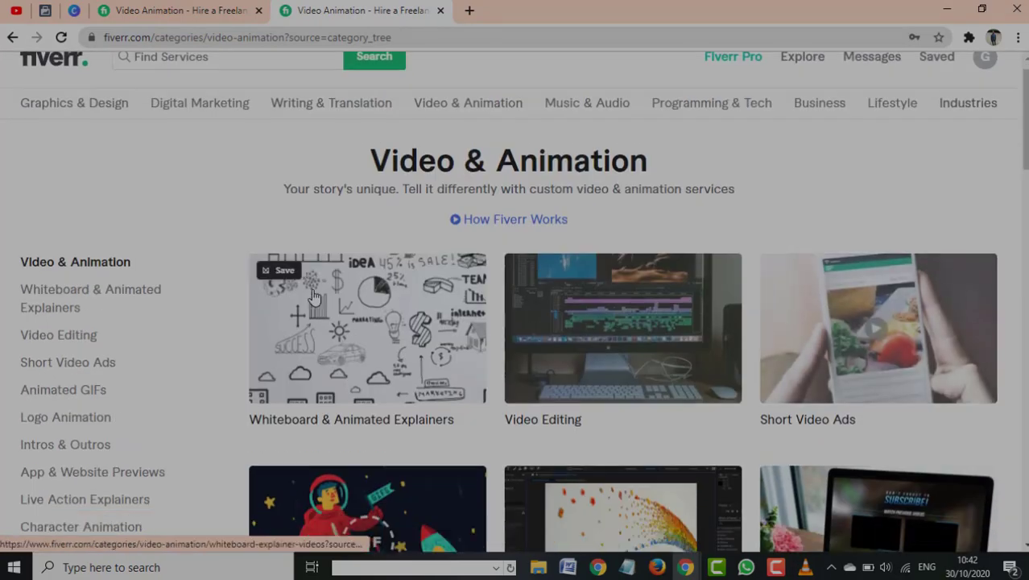
{"action": "scroll", "coordinate": [314, 298], "scroll_direction": "down", "scroll_amount": 10}
{"action": "scroll", "coordinate": [926, 191], "scroll_direction": "up", "scroll_amount": 10}
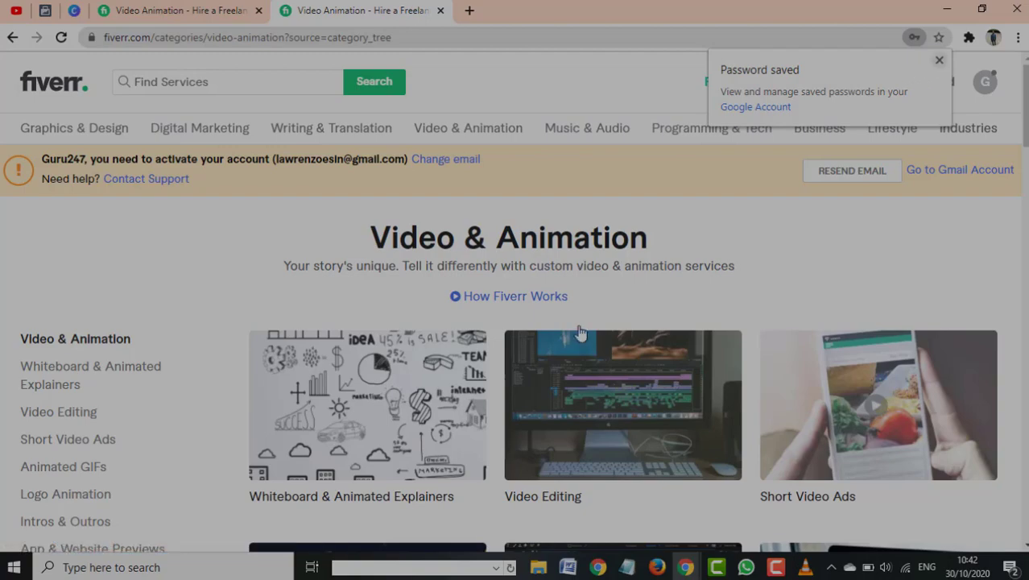
{"action": "scroll", "coordinate": [579, 333], "scroll_direction": "down", "scroll_amount": 4}
{"action": "scroll", "coordinate": [579, 329], "scroll_direction": "up", "scroll_amount": 4}
{"action": "scroll", "coordinate": [115, 371], "scroll_direction": "down", "scroll_amount": 2}
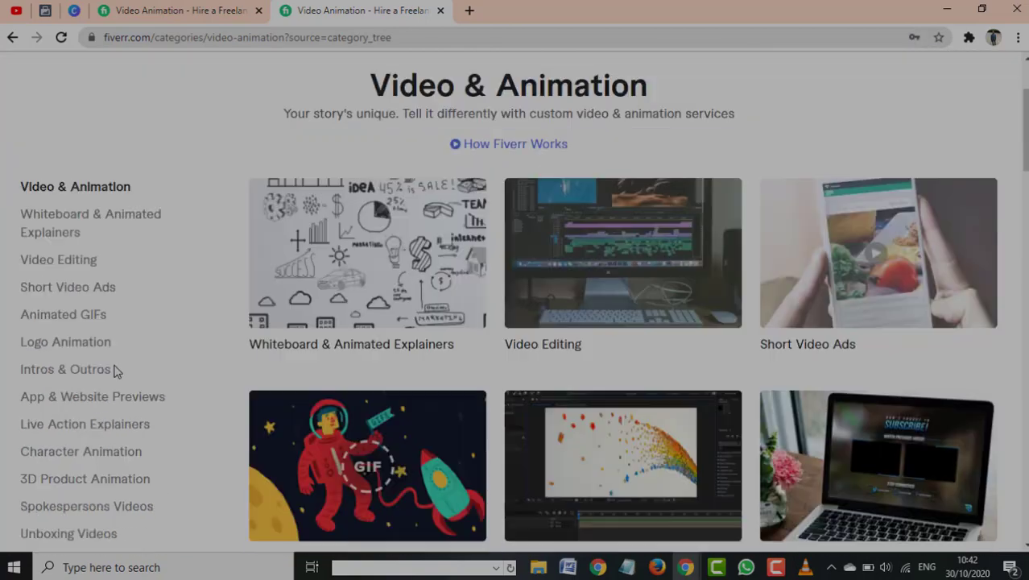
{"action": "scroll", "coordinate": [115, 370], "scroll_direction": "up", "scroll_amount": 2}
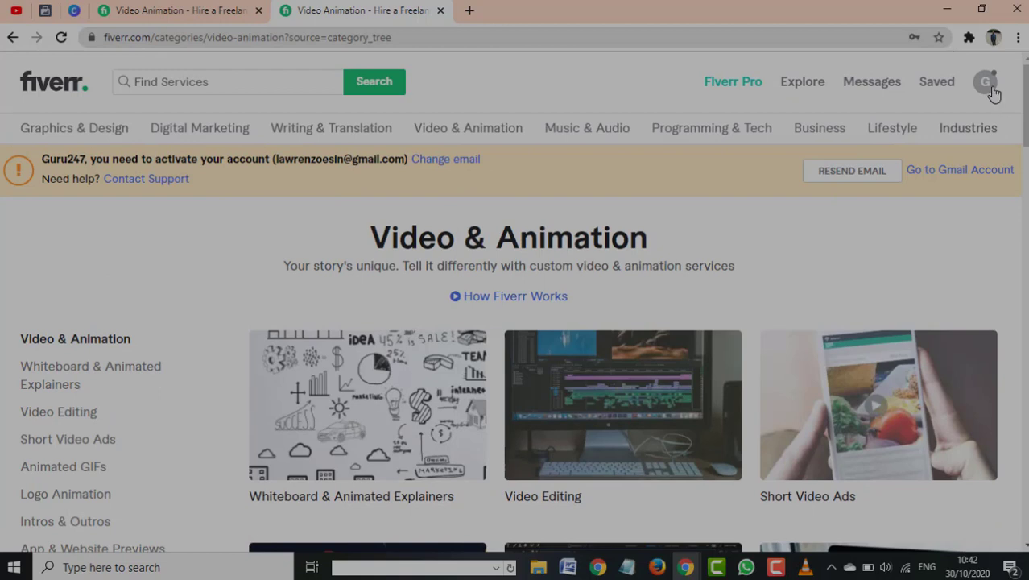
{"action": "left_click", "coordinate": [987, 84]}
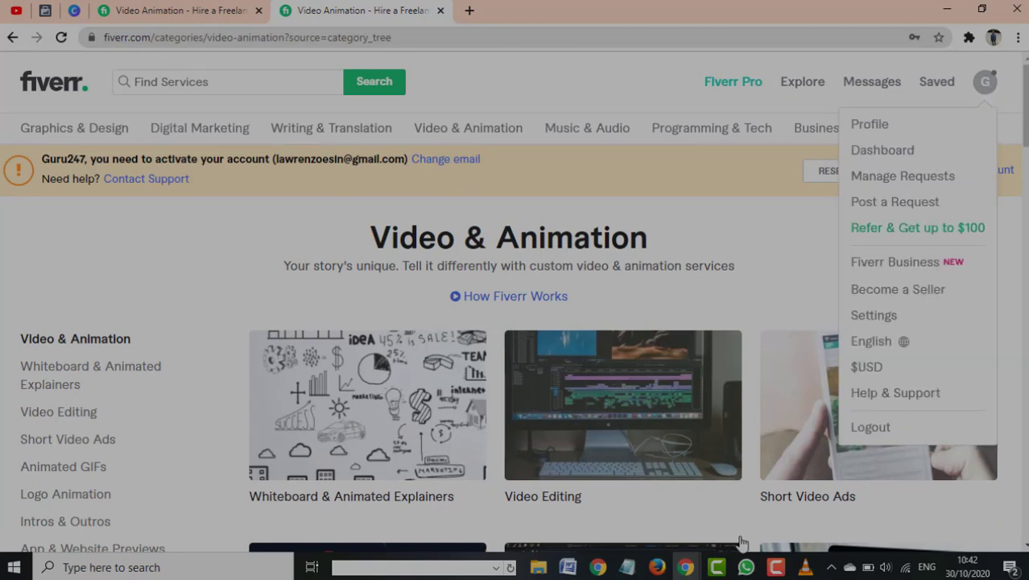
{"action": "scroll", "coordinate": [433, 354], "scroll_direction": "down", "scroll_amount": 1}
{"action": "scroll", "coordinate": [732, 322], "scroll_direction": "up", "scroll_amount": 1}
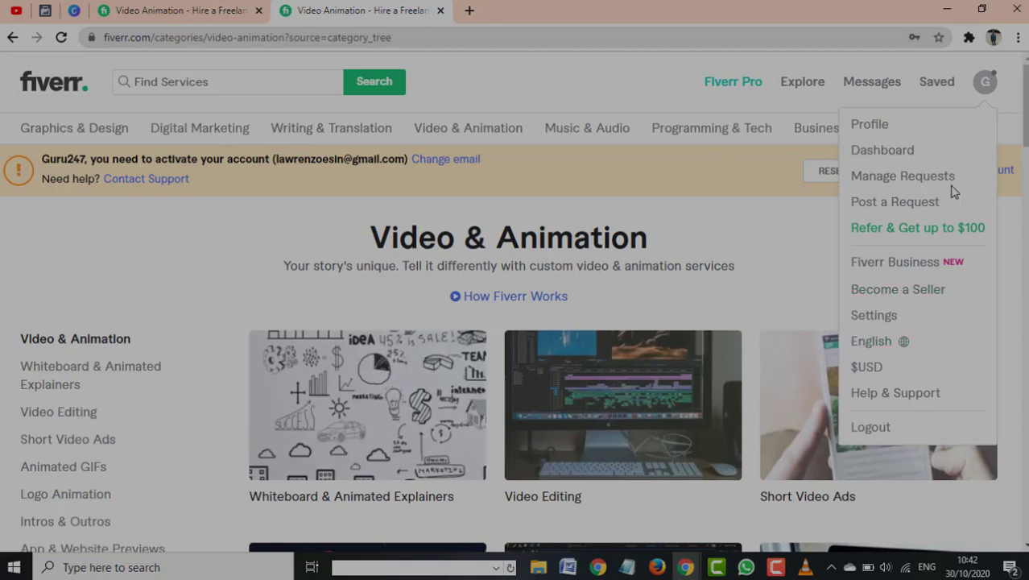
Go to the Profile page and start a profile-photo upload from the camera icon
{"action": "left_click", "coordinate": [895, 129]}
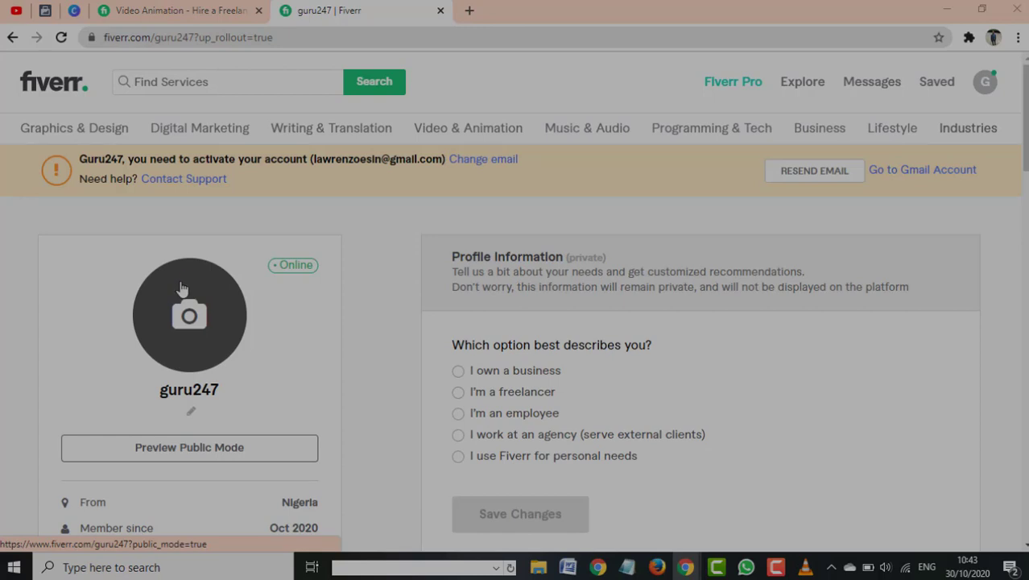
{"action": "left_click", "coordinate": [213, 340]}
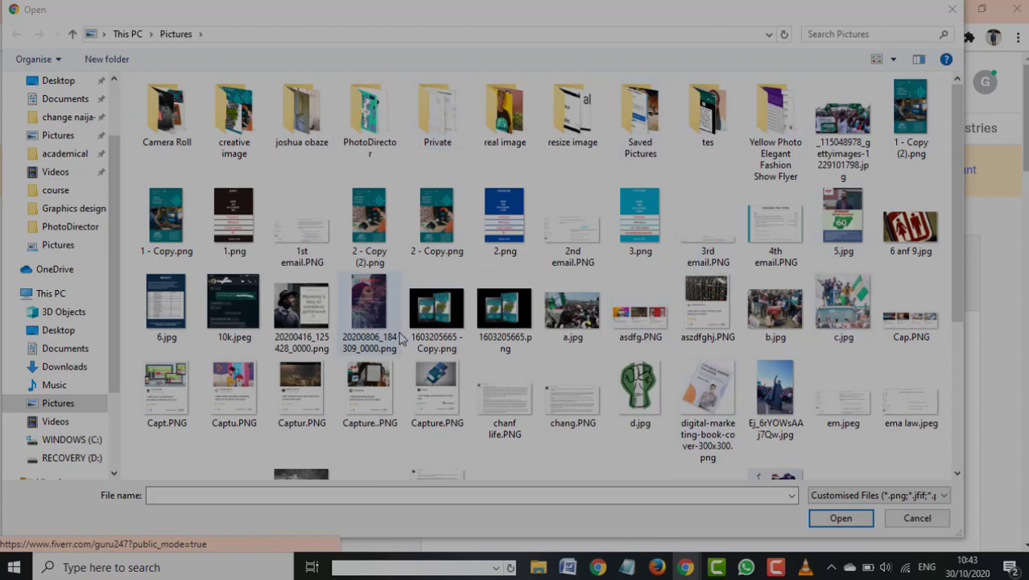
From the creative image folder, upload the photo of the woman holding roses
{"action": "double_click", "coordinate": [221, 133]}
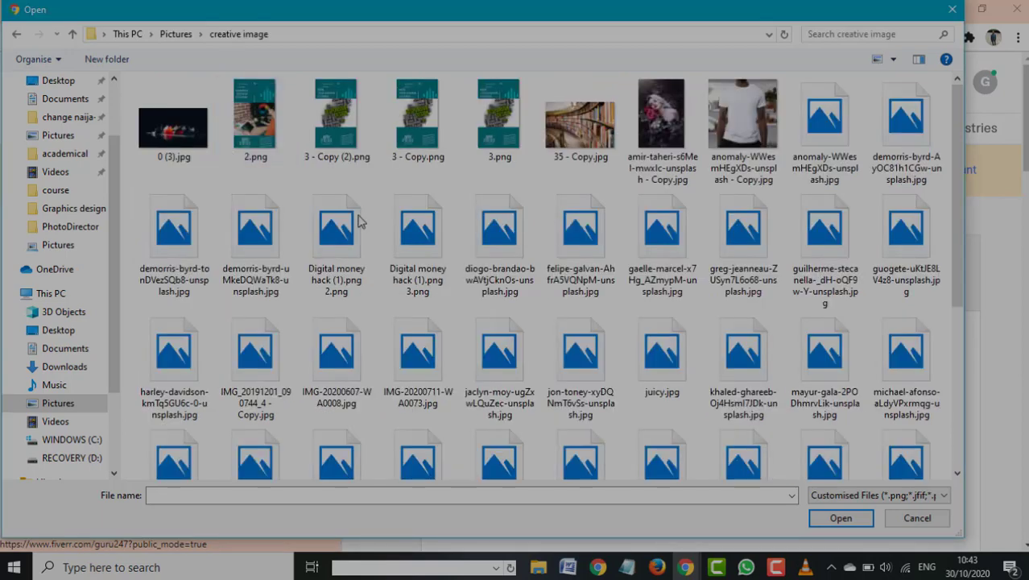
{"action": "scroll", "coordinate": [501, 256], "scroll_direction": "down", "scroll_amount": 2}
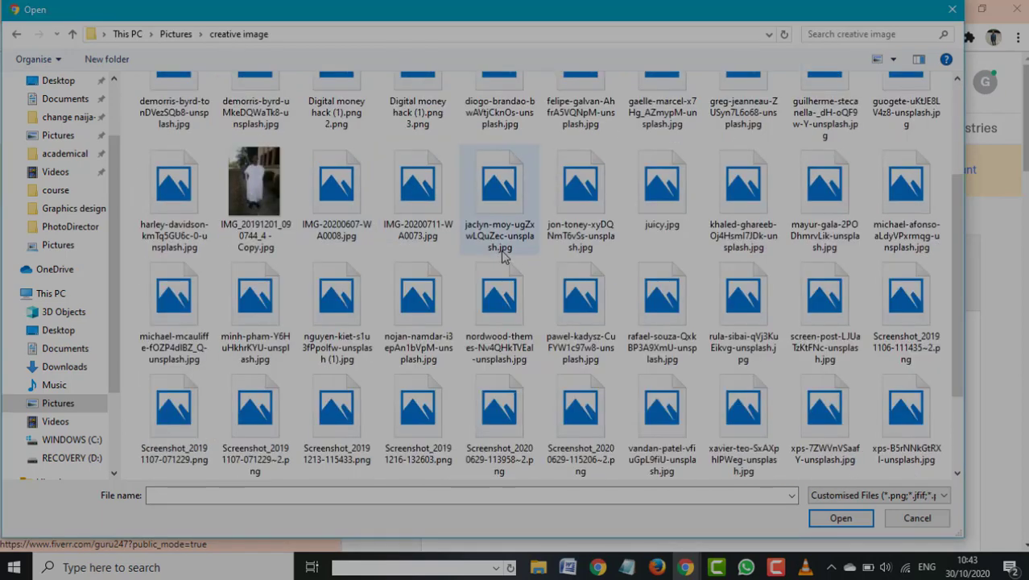
{"action": "scroll", "coordinate": [708, 215], "scroll_direction": "up", "scroll_amount": 3}
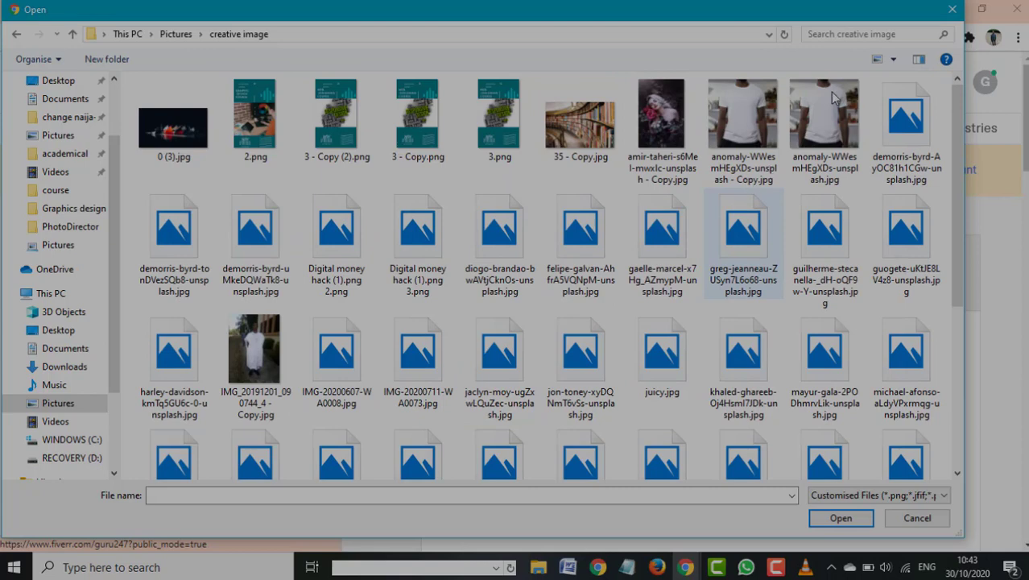
{"action": "scroll", "coordinate": [701, 218], "scroll_direction": "down", "scroll_amount": 5}
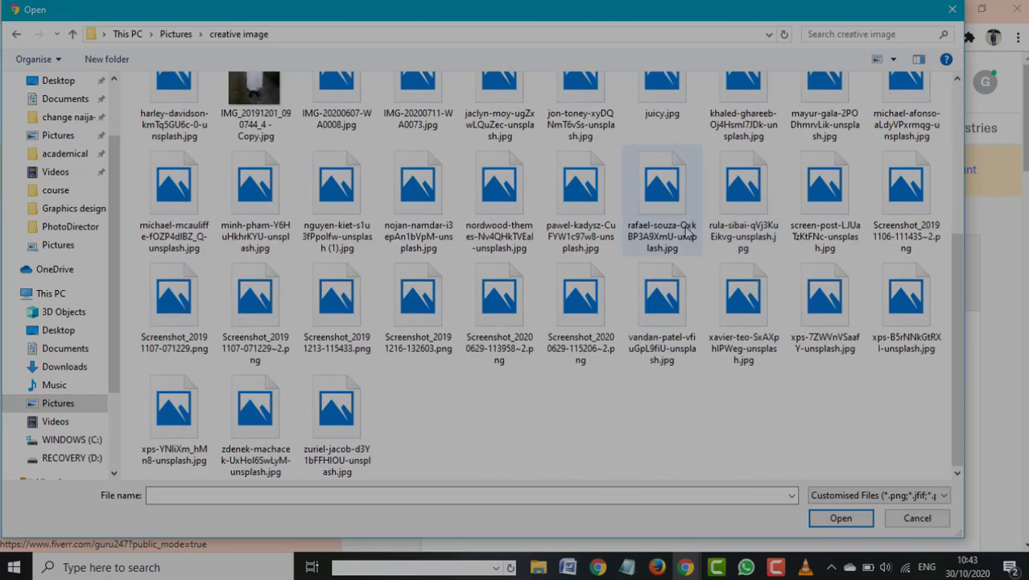
{"action": "scroll", "coordinate": [687, 230], "scroll_direction": "up", "scroll_amount": 4}
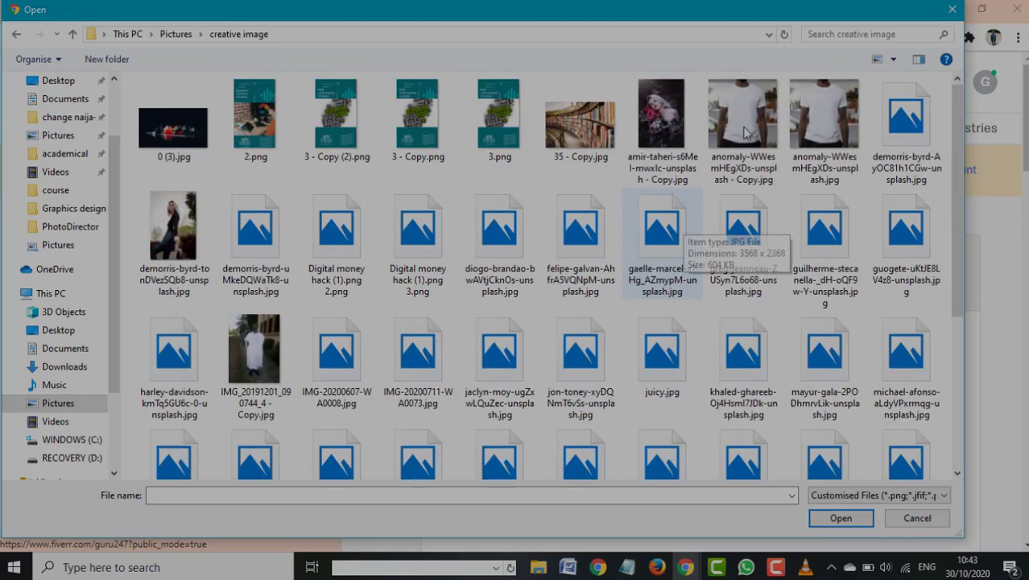
{"action": "left_click", "coordinate": [665, 112]}
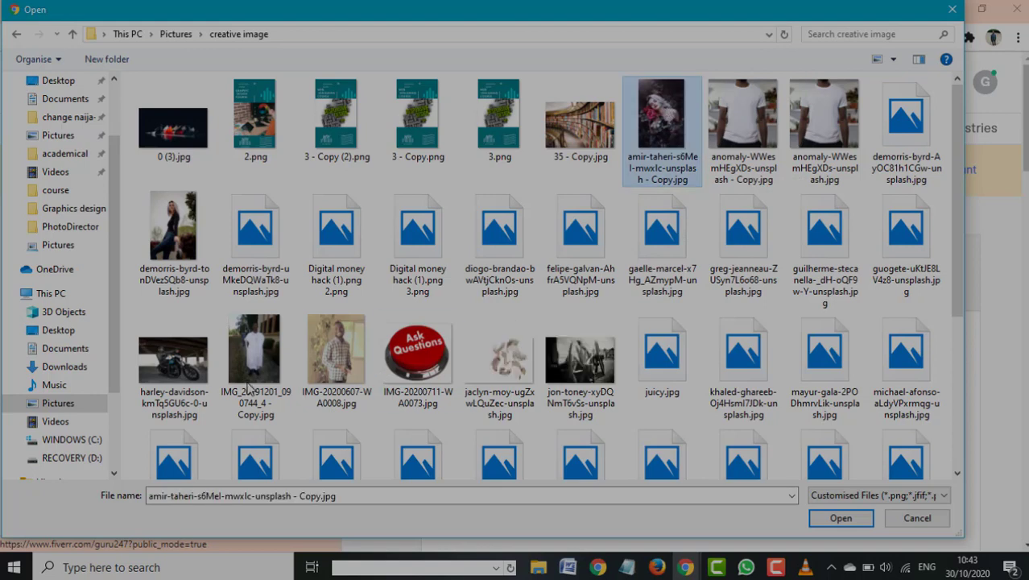
{"action": "left_click", "coordinate": [841, 517]}
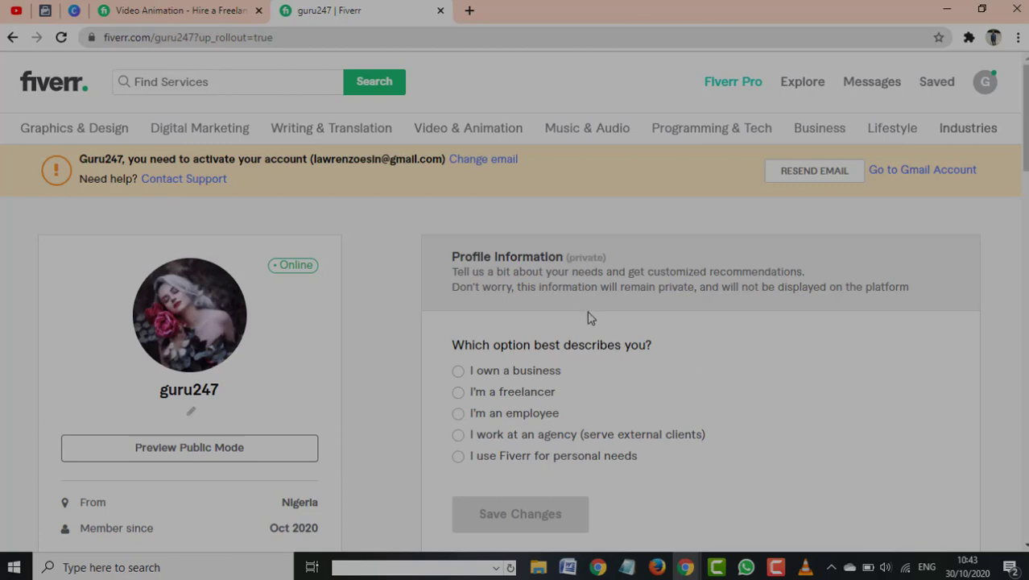
Scroll the profile page to review the rose-photo avatar and Profile Information question
{"action": "scroll", "coordinate": [588, 318], "scroll_direction": "down", "scroll_amount": 2}
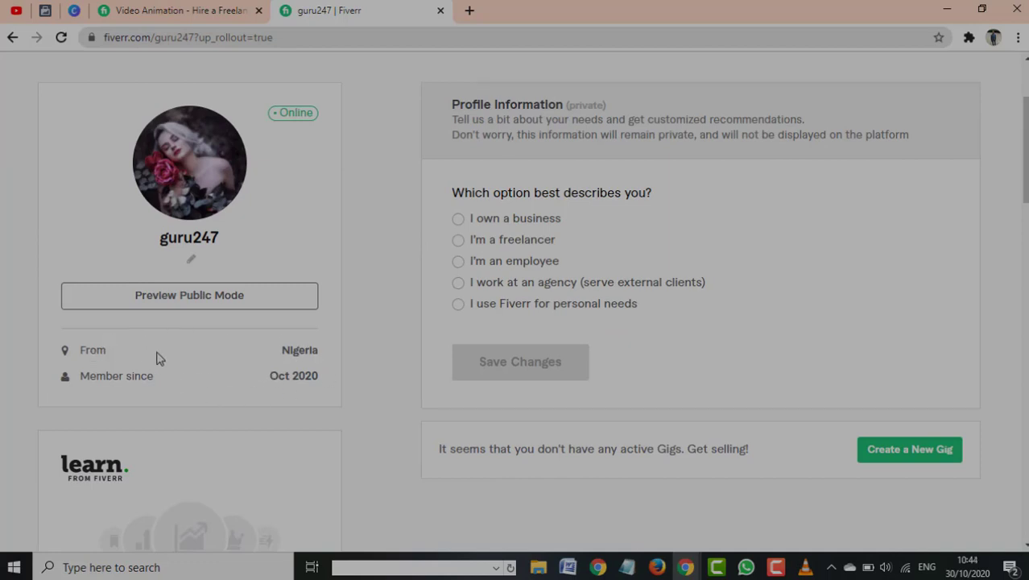
{"action": "scroll", "coordinate": [634, 347], "scroll_direction": "up", "scroll_amount": 2}
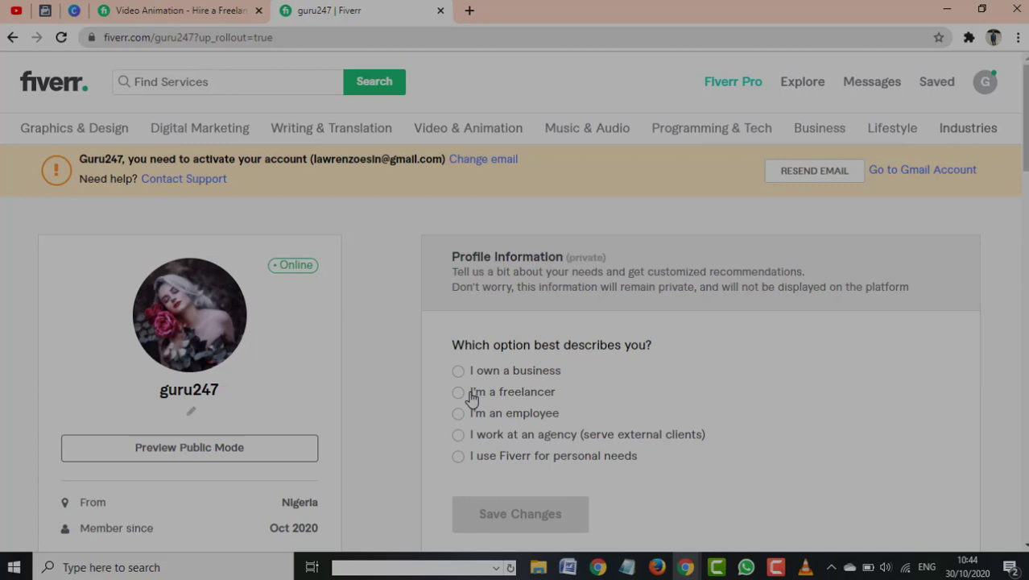
{"action": "scroll", "coordinate": [459, 288], "scroll_direction": "down", "scroll_amount": 2}
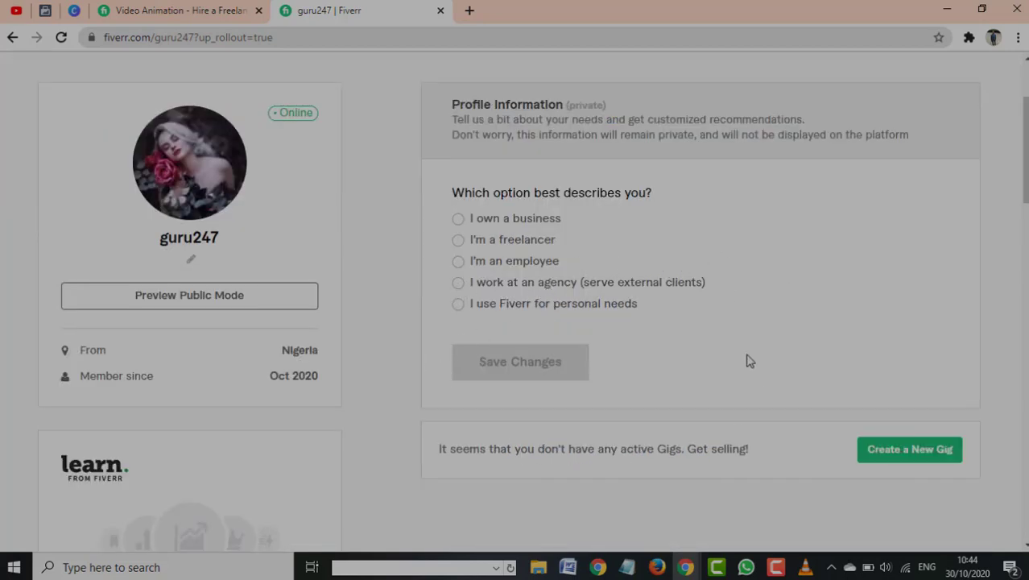
Answer freelancer, choose Advertising, Marketing and PR as the industry, and save changes
{"action": "left_click", "coordinate": [458, 242]}
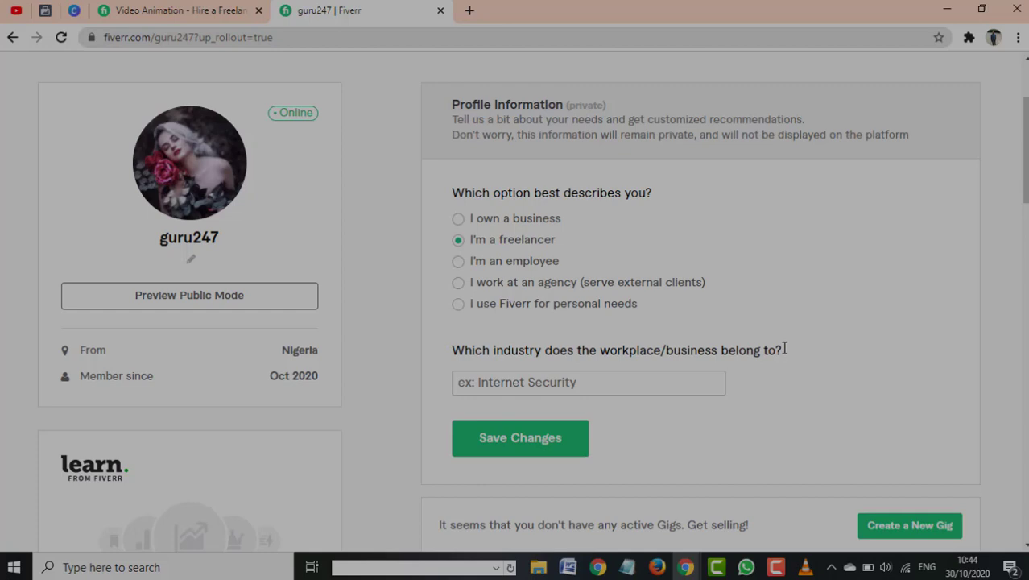
{"action": "left_click", "coordinate": [520, 385]}
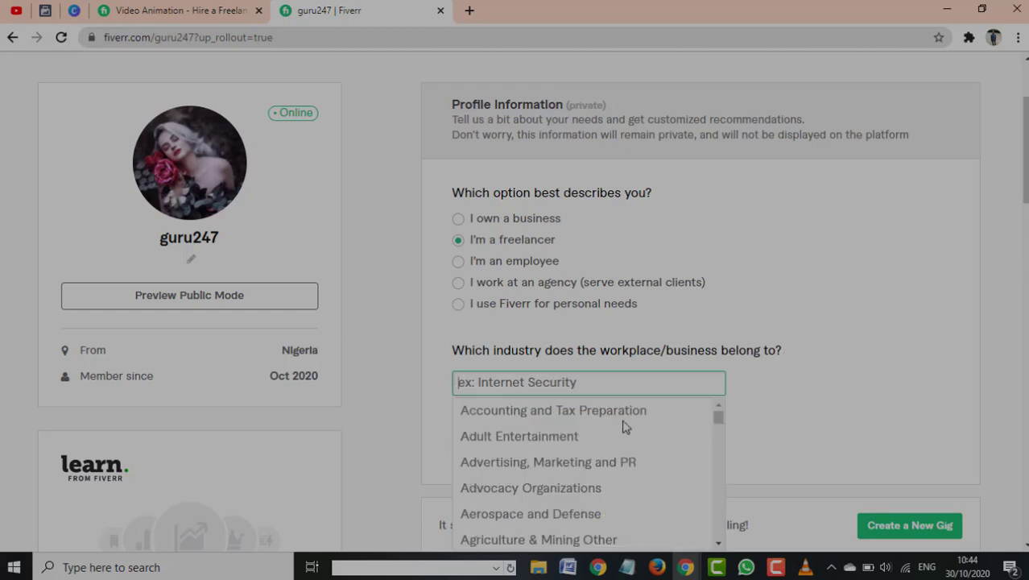
{"action": "scroll", "coordinate": [612, 447], "scroll_direction": "down", "scroll_amount": 4}
{"action": "scroll", "coordinate": [533, 381], "scroll_direction": "down", "scroll_amount": 2}
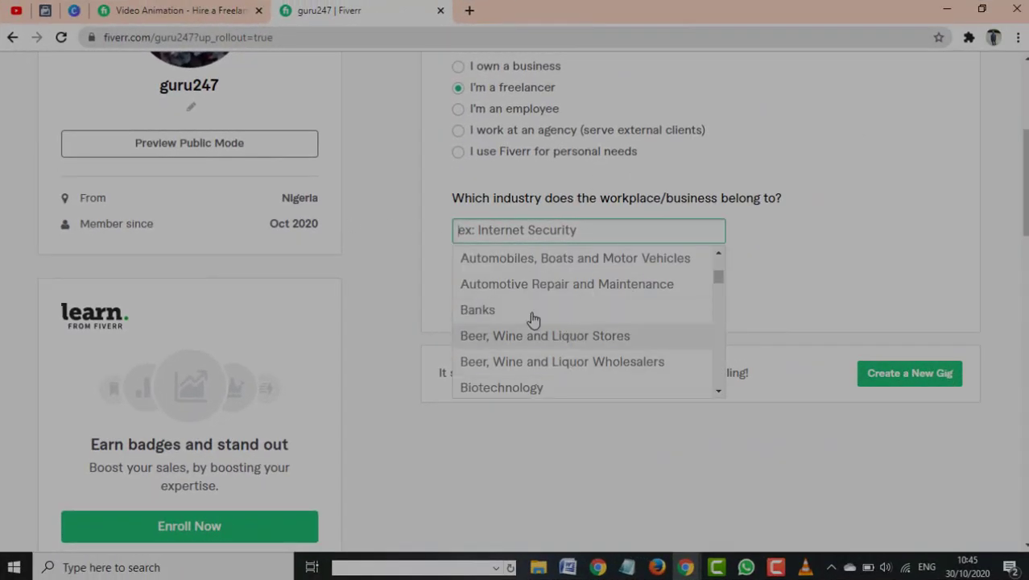
{"action": "scroll", "coordinate": [519, 334], "scroll_direction": "up", "scroll_amount": 2}
{"action": "scroll", "coordinate": [563, 290], "scroll_direction": "up", "scroll_amount": 6}
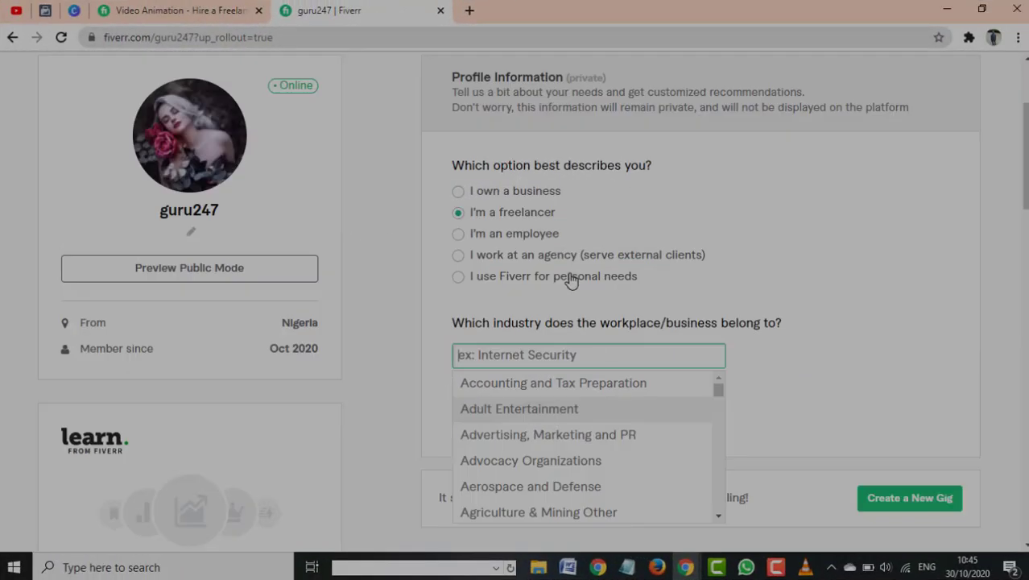
{"action": "scroll", "coordinate": [592, 252], "scroll_direction": "down", "scroll_amount": 4}
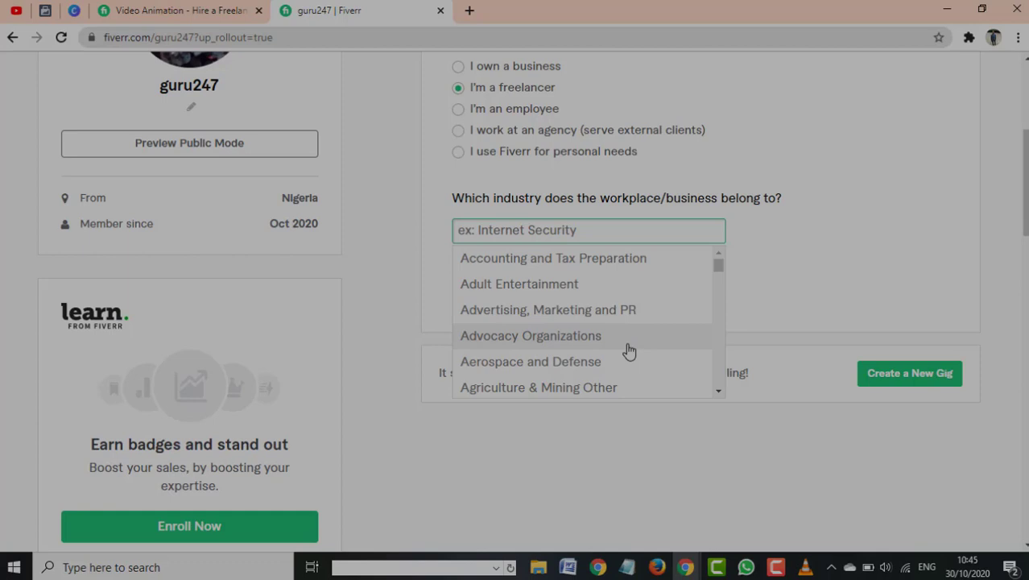
{"action": "scroll", "coordinate": [628, 348], "scroll_direction": "down", "scroll_amount": 5}
{"action": "scroll", "coordinate": [627, 348], "scroll_direction": "down", "scroll_amount": 10}
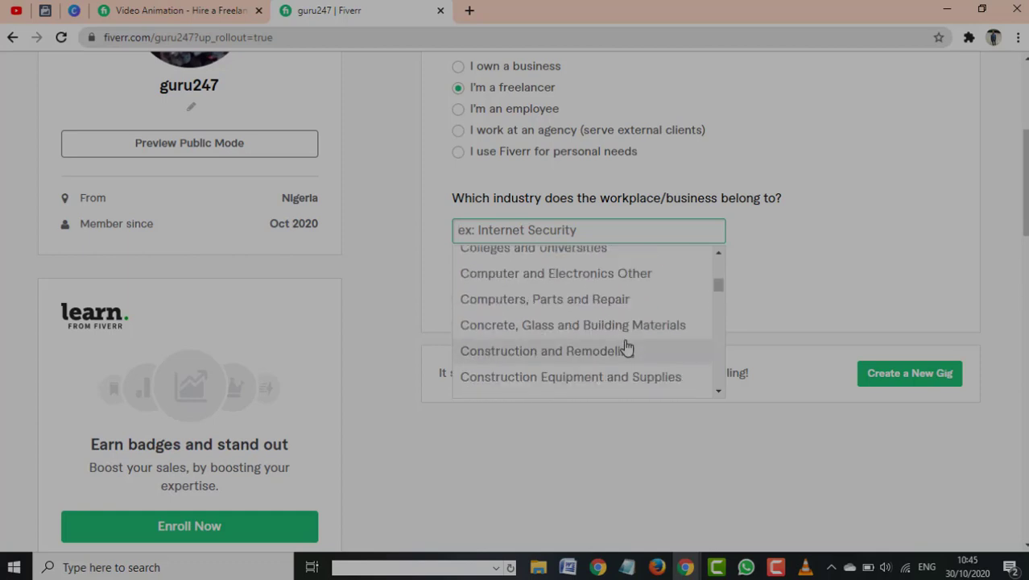
{"action": "scroll", "coordinate": [626, 348], "scroll_direction": "down", "scroll_amount": 3}
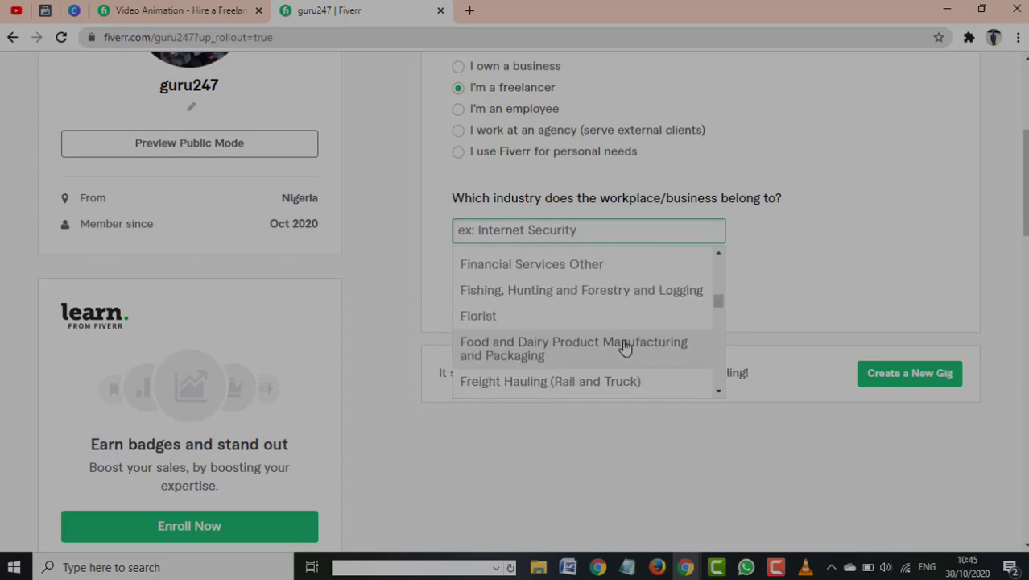
{"action": "scroll", "coordinate": [625, 347], "scroll_direction": "up", "scroll_amount": 8}
{"action": "scroll", "coordinate": [617, 322], "scroll_direction": "up", "scroll_amount": 8}
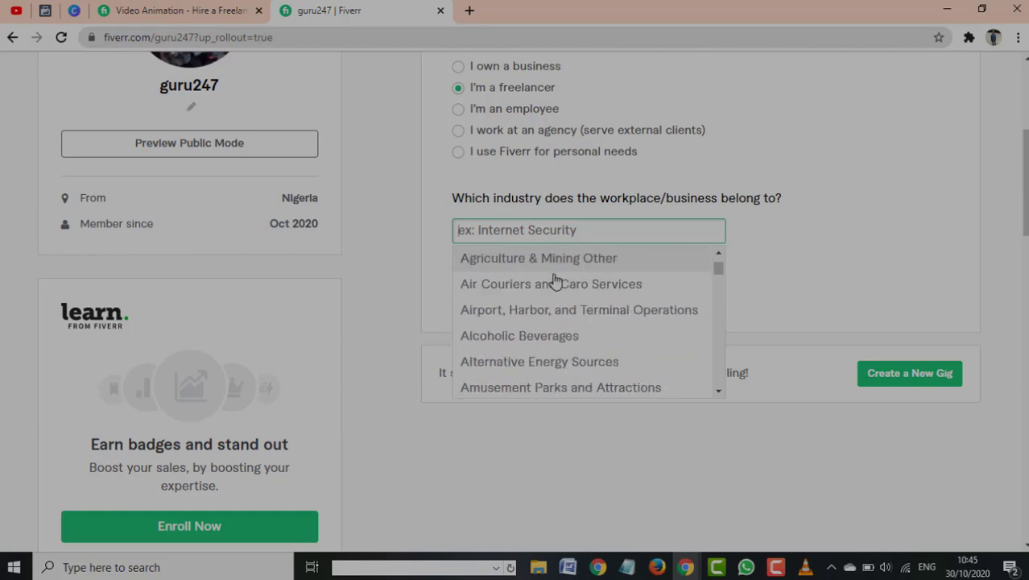
{"action": "scroll", "coordinate": [558, 278], "scroll_direction": "up", "scroll_amount": 3}
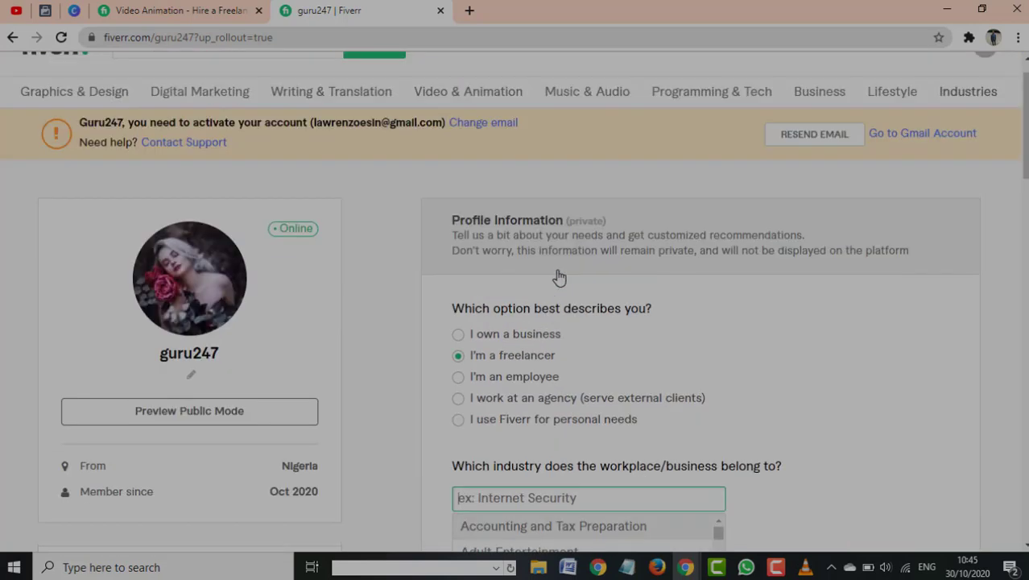
{"action": "scroll", "coordinate": [549, 367], "scroll_direction": "down", "scroll_amount": 1}
{"action": "scroll", "coordinate": [541, 446], "scroll_direction": "down", "scroll_amount": 2}
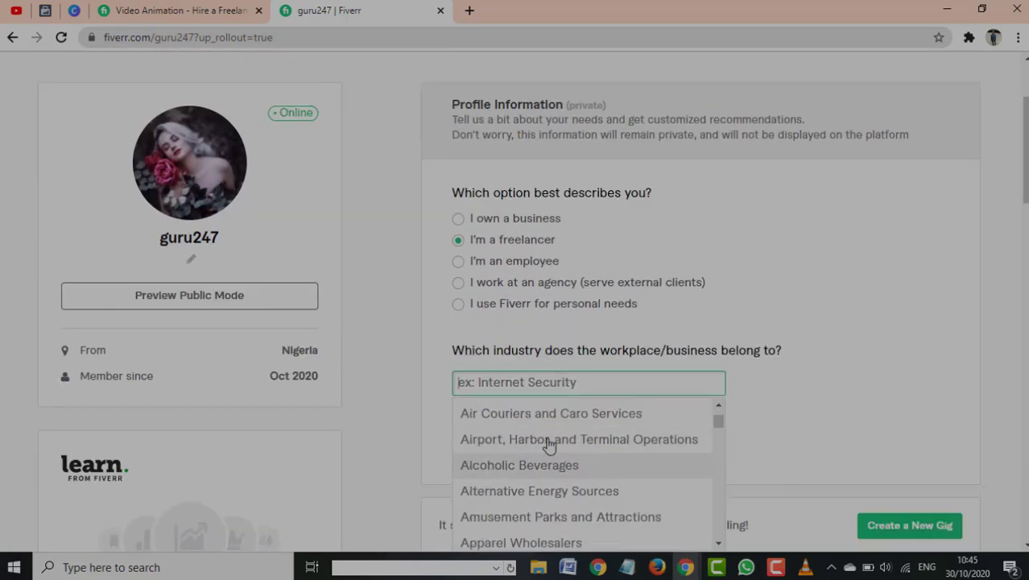
{"action": "scroll", "coordinate": [547, 444], "scroll_direction": "up", "scroll_amount": 2}
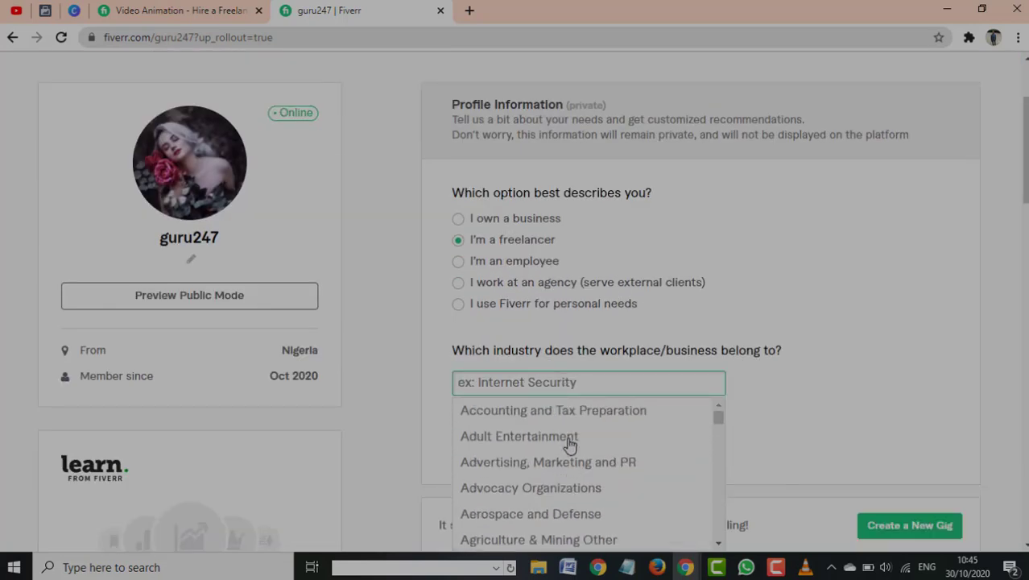
{"action": "left_click", "coordinate": [513, 472]}
{"action": "scroll", "coordinate": [597, 418], "scroll_direction": "down", "scroll_amount": 2}
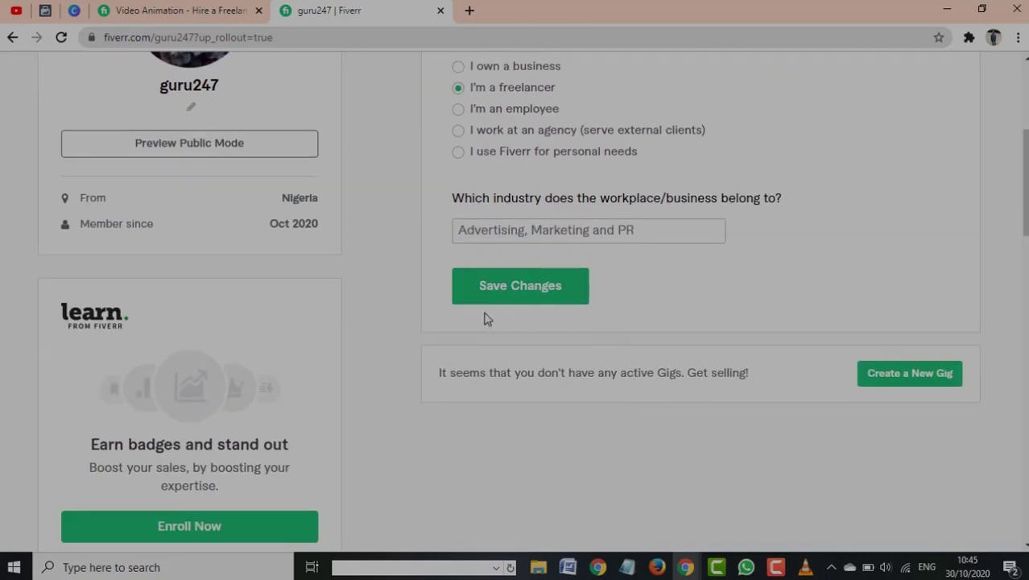
{"action": "left_click", "coordinate": [546, 289]}
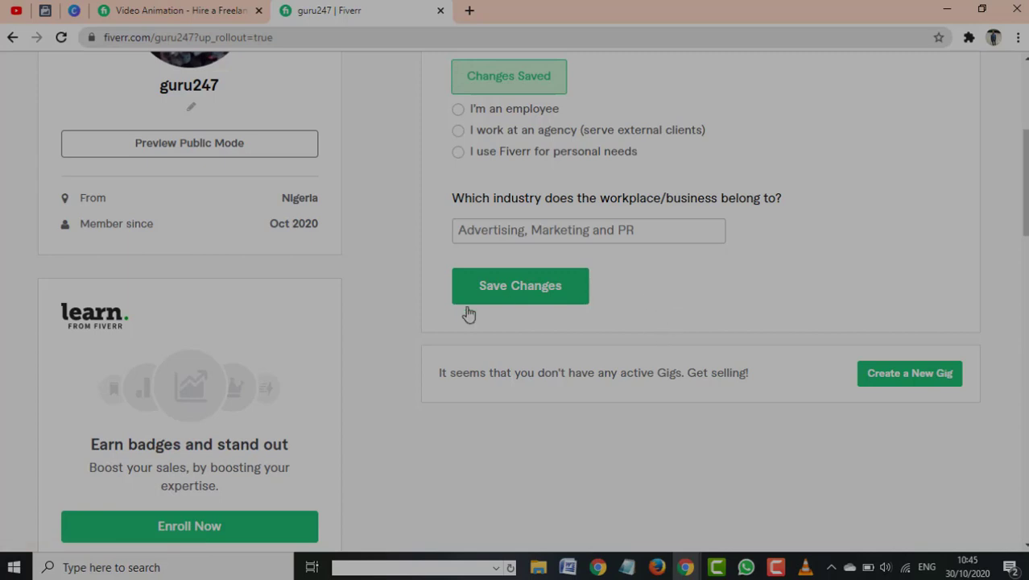
{"action": "scroll", "coordinate": [616, 268], "scroll_direction": "up", "scroll_amount": 3}
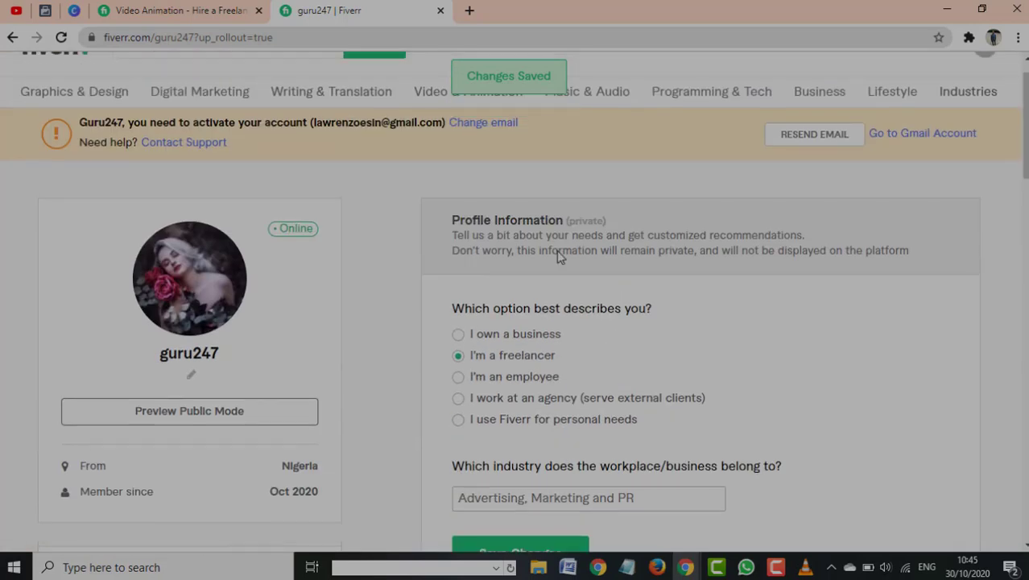
{"action": "scroll", "coordinate": [560, 256], "scroll_direction": "up", "scroll_amount": 1}
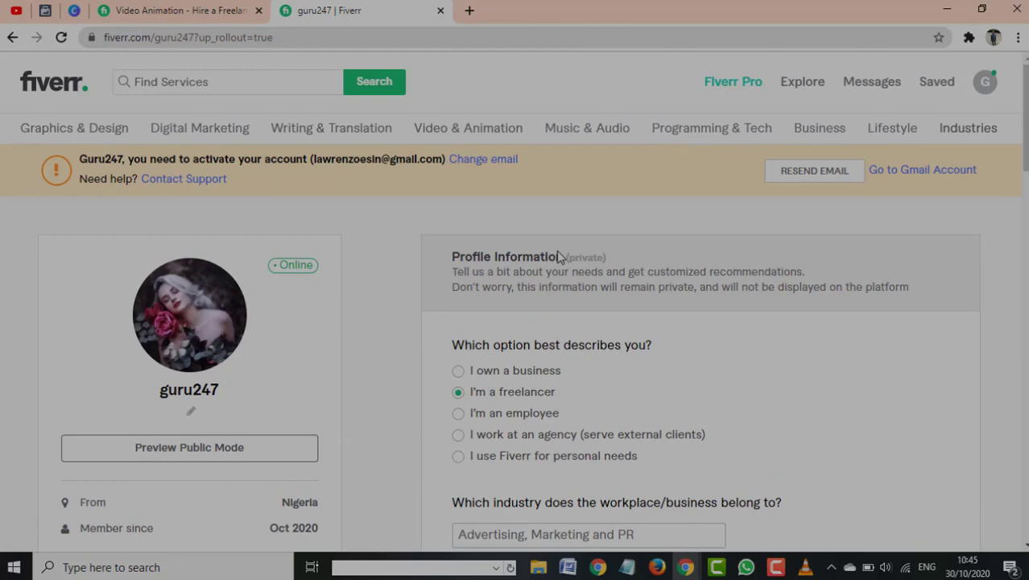
{"action": "scroll", "coordinate": [560, 256], "scroll_direction": "down", "scroll_amount": 3}
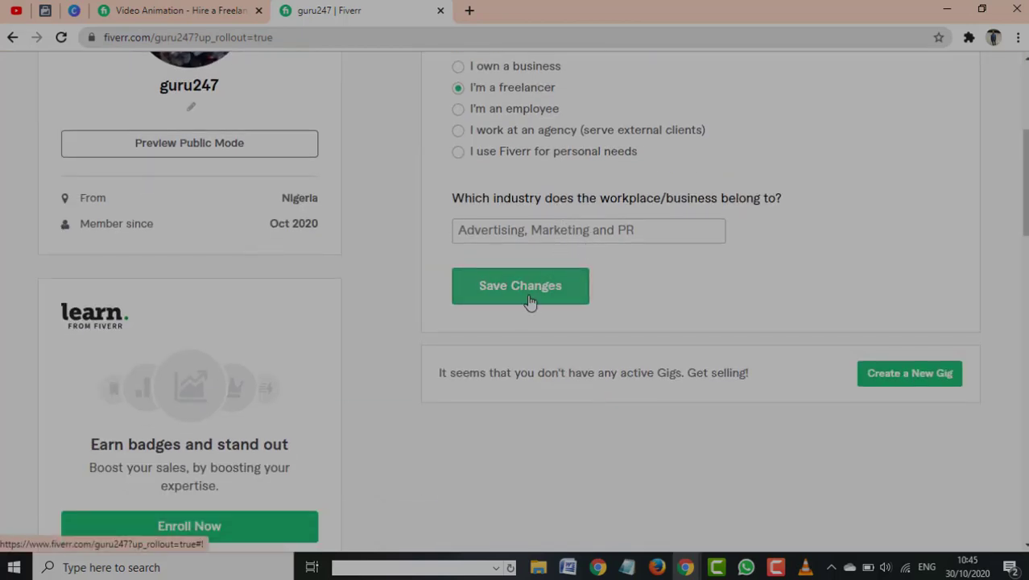
{"action": "scroll", "coordinate": [407, 372], "scroll_direction": "down", "scroll_amount": 3}
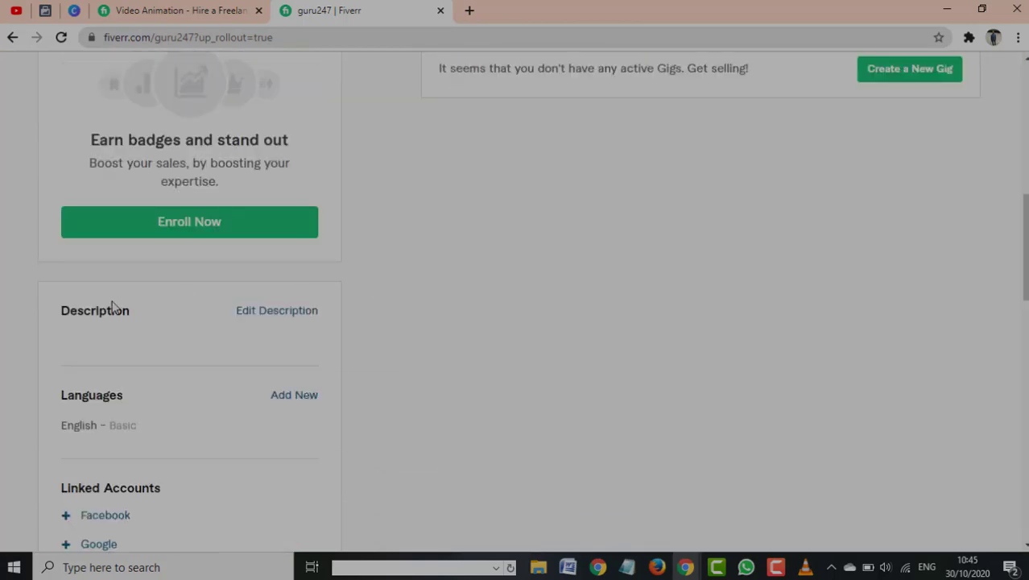
{"action": "scroll", "coordinate": [112, 308], "scroll_direction": "up", "scroll_amount": 2}
{"action": "scroll", "coordinate": [666, 331], "scroll_direction": "down", "scroll_amount": 6}
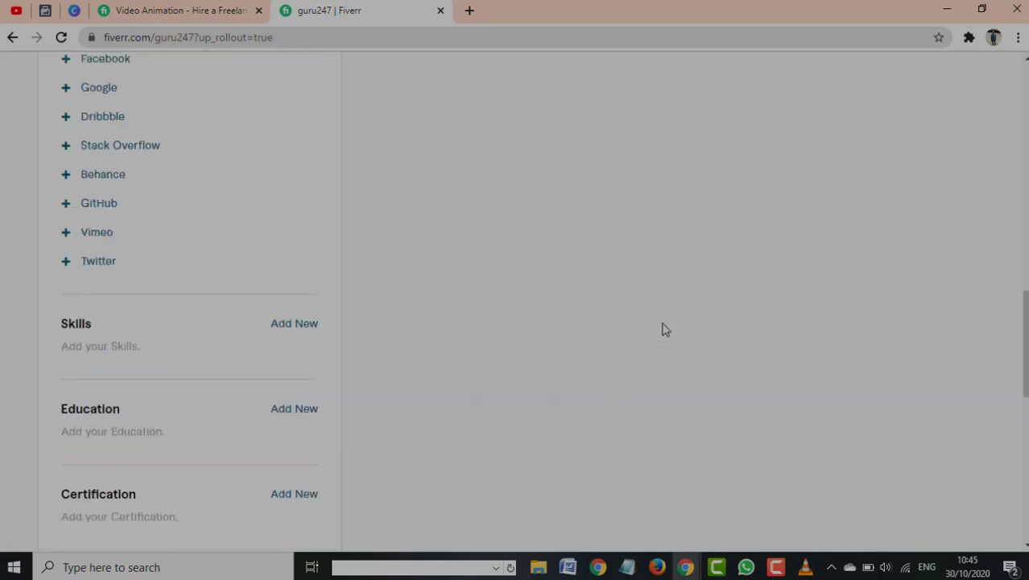
{"action": "scroll", "coordinate": [664, 330], "scroll_direction": "up", "scroll_amount": 3}
{"action": "scroll", "coordinate": [662, 327], "scroll_direction": "up", "scroll_amount": 4}
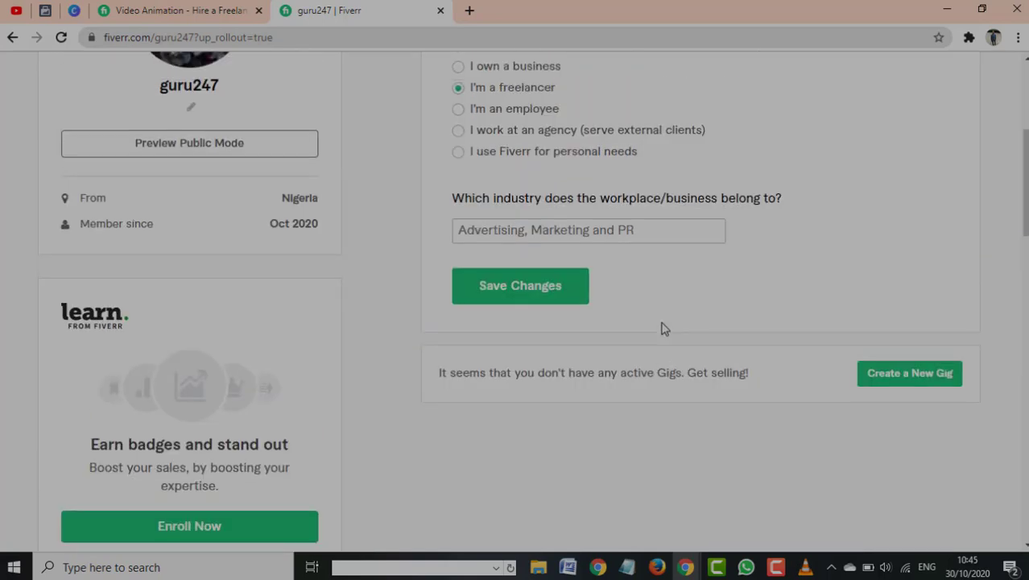
{"action": "scroll", "coordinate": [662, 326], "scroll_direction": "down", "scroll_amount": 8}
{"action": "scroll", "coordinate": [660, 324], "scroll_direction": "up", "scroll_amount": 1}
{"action": "scroll", "coordinate": [628, 265], "scroll_direction": "up", "scroll_amount": 2}
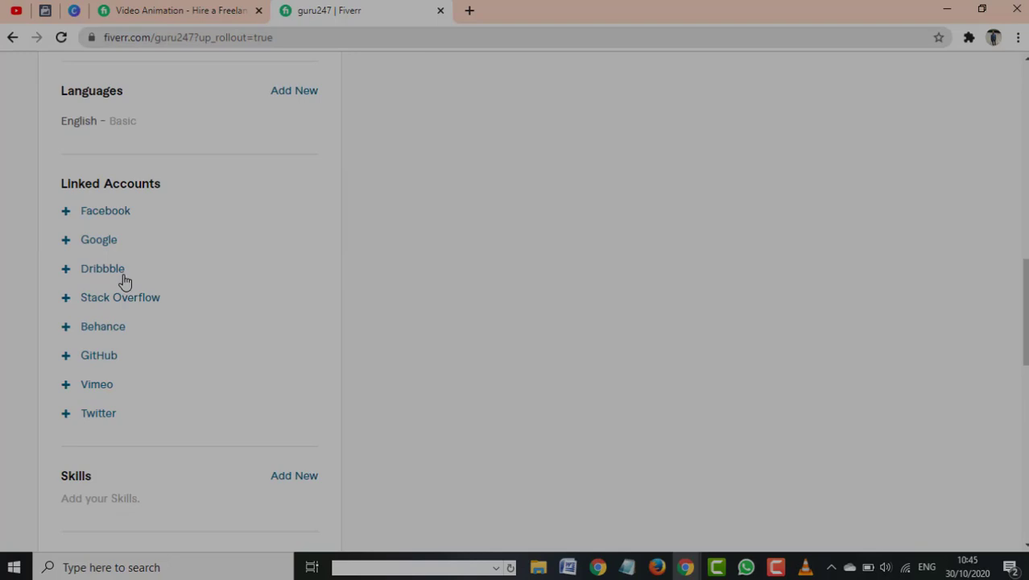
{"action": "scroll", "coordinate": [123, 274], "scroll_direction": "up", "scroll_amount": 4}
{"action": "scroll", "coordinate": [123, 272], "scroll_direction": "down", "scroll_amount": 1}
{"action": "scroll", "coordinate": [123, 272], "scroll_direction": "down", "scroll_amount": 8}
{"action": "scroll", "coordinate": [108, 384], "scroll_direction": "up", "scroll_amount": 2}
{"action": "scroll", "coordinate": [110, 376], "scroll_direction": "down", "scroll_amount": 10}
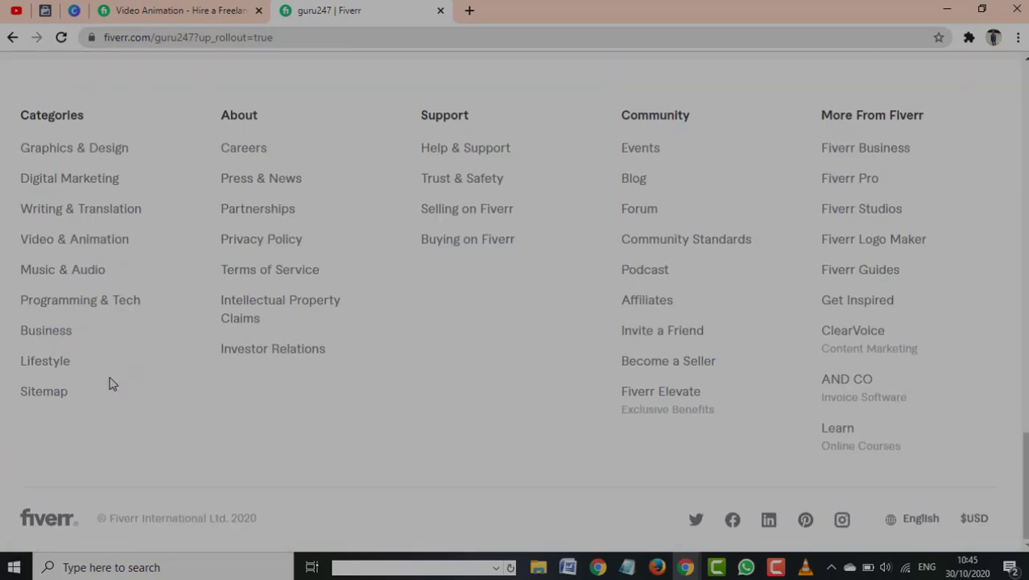
{"action": "scroll", "coordinate": [108, 379], "scroll_direction": "up", "scroll_amount": 15}
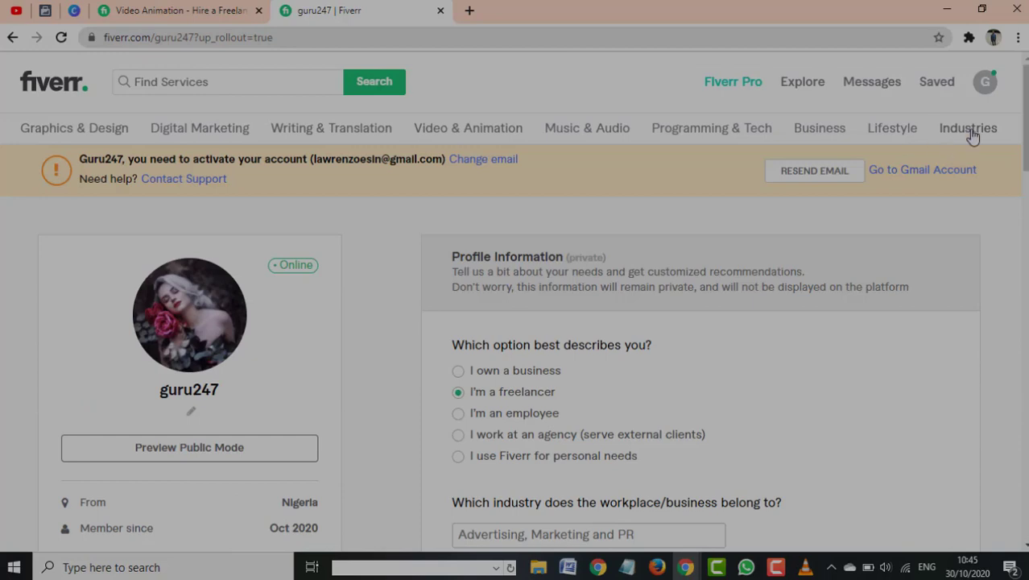
Choose Become a Seller from the avatar menu and scroll the Work Your Way page
{"action": "left_click", "coordinate": [984, 83]}
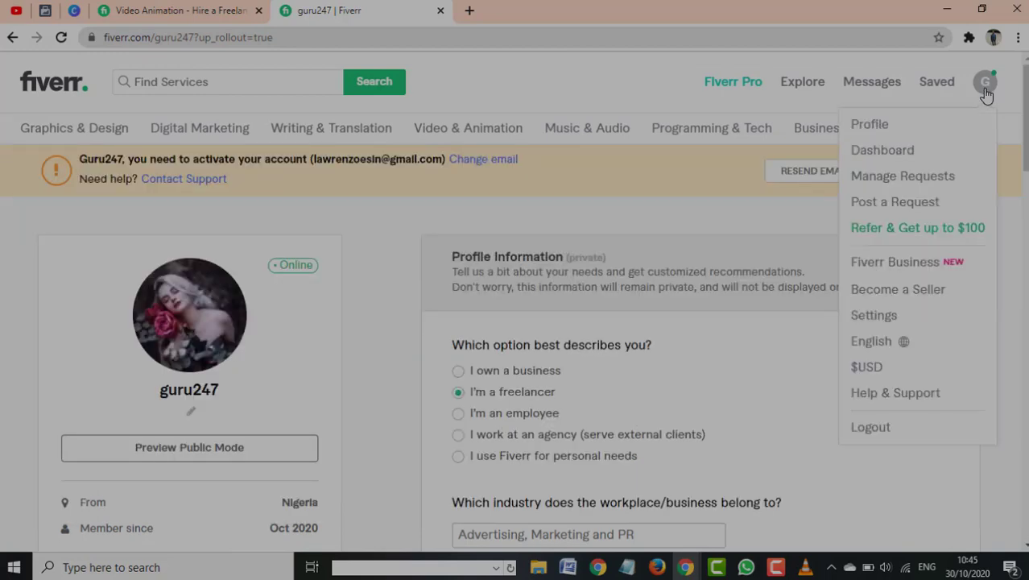
{"action": "left_click", "coordinate": [884, 297]}
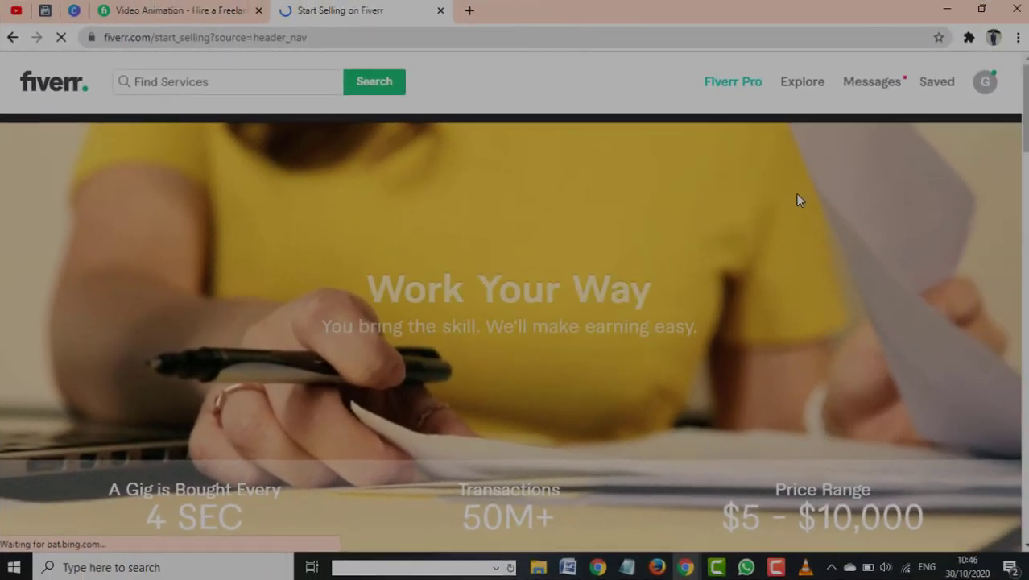
{"action": "scroll", "coordinate": [800, 197], "scroll_direction": "down", "scroll_amount": 4}
{"action": "scroll", "coordinate": [800, 201], "scroll_direction": "down", "scroll_amount": 4}
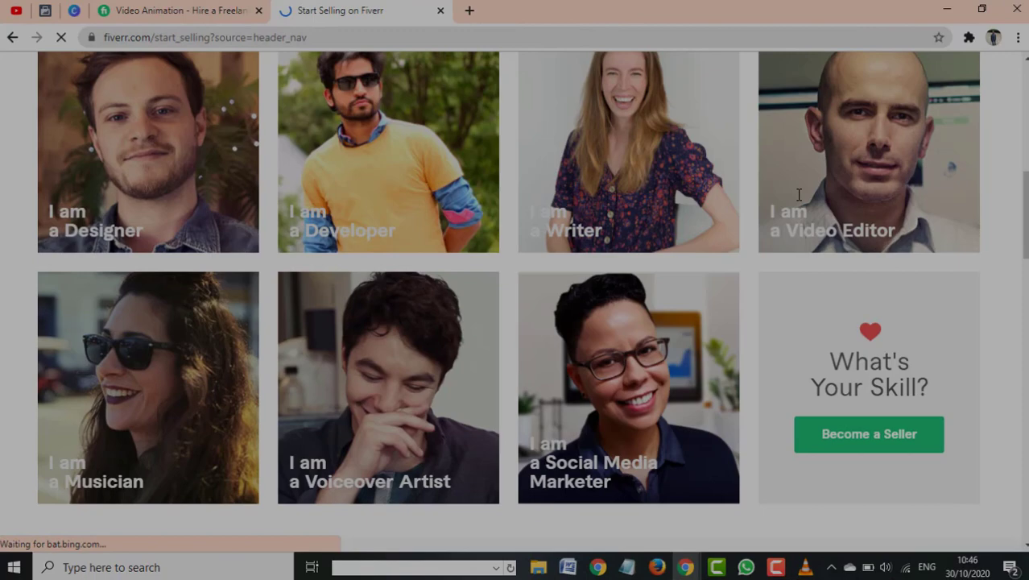
{"action": "scroll", "coordinate": [805, 428], "scroll_direction": "down", "scroll_amount": 5}
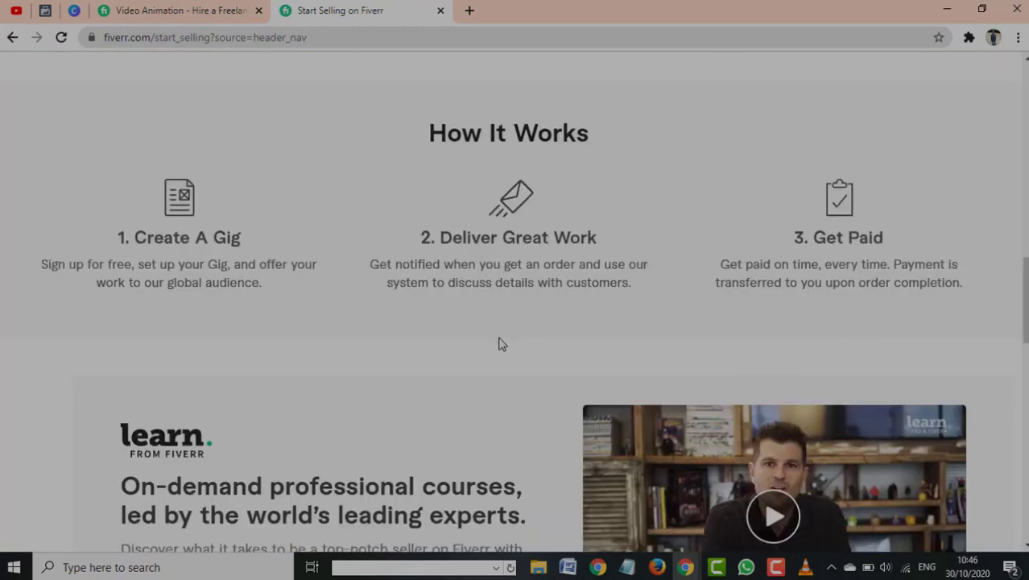
{"action": "scroll", "coordinate": [502, 336], "scroll_direction": "up", "scroll_amount": 12}
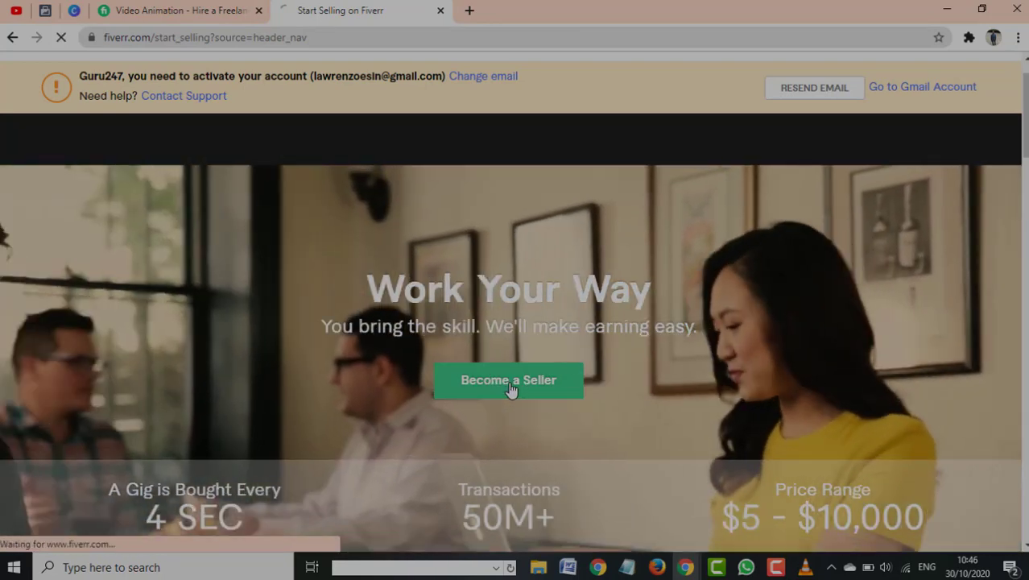
Use the hero banner's Become a Seller button to show the three-step onboarding overview
{"action": "left_click", "coordinate": [510, 388]}
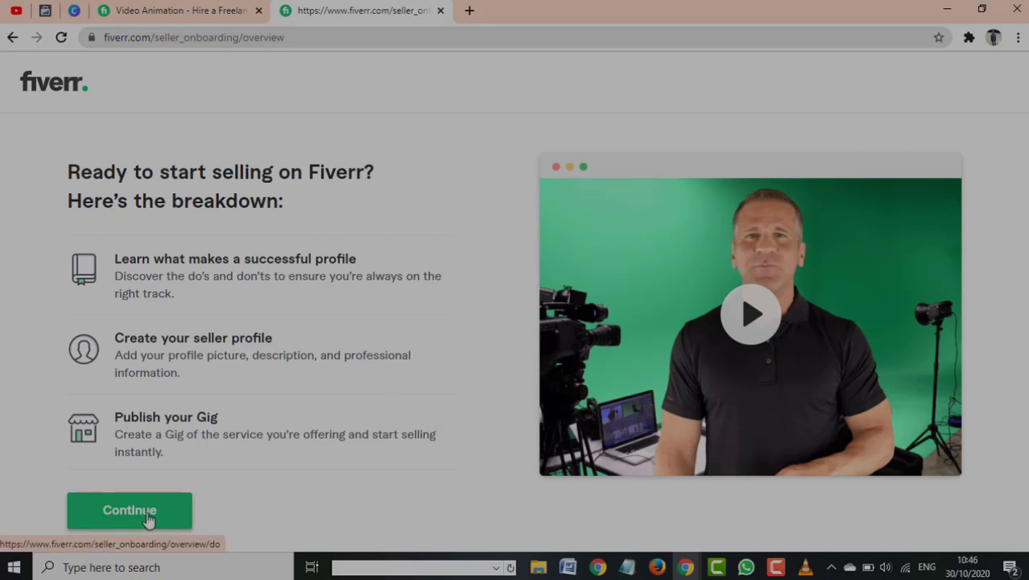
Continue past the overview to the 'What makes a successful Fiverr profile?' tips page
{"action": "left_click", "coordinate": [147, 516]}
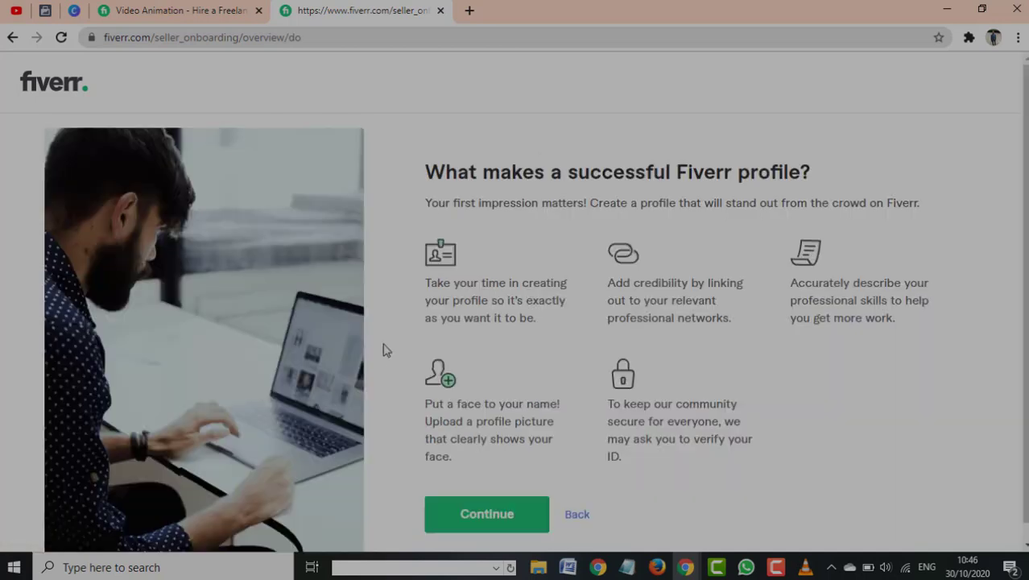
{"action": "scroll", "coordinate": [726, 175], "scroll_direction": "down", "scroll_amount": 1}
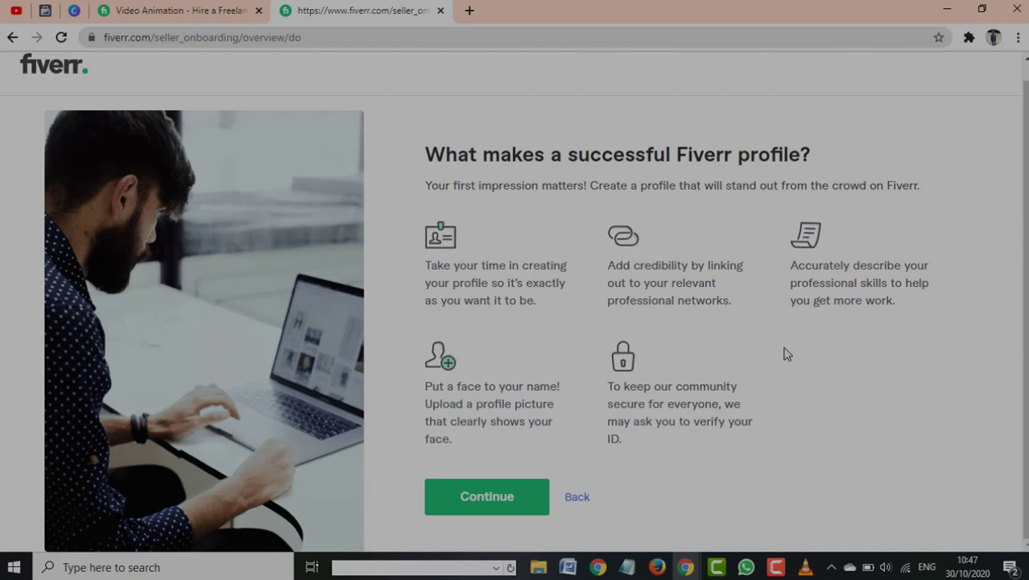
Continue to the page warning about misleading info, duplicate accounts and off-platform payments
{"action": "left_click", "coordinate": [509, 510]}
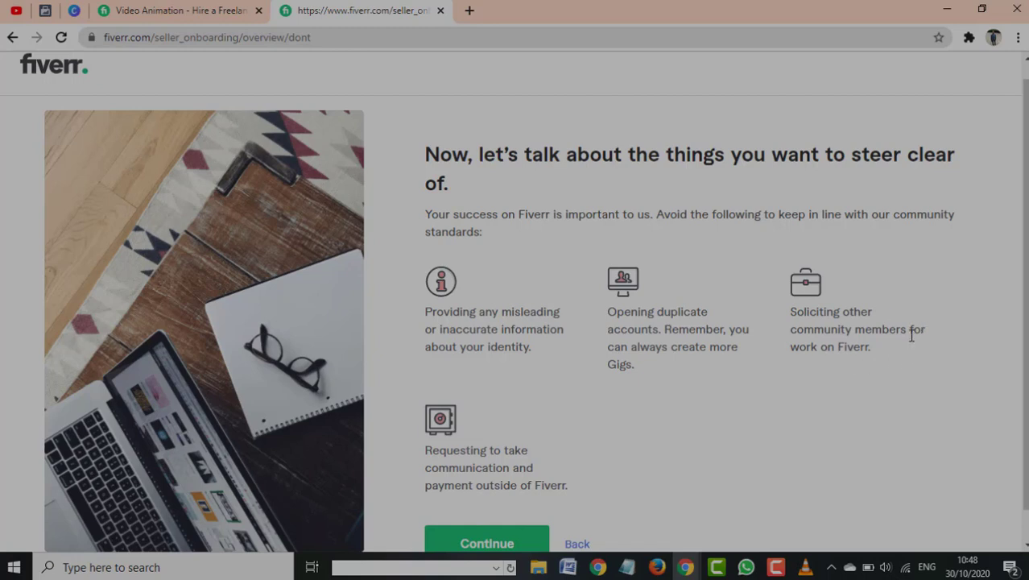
{"action": "scroll", "coordinate": [652, 338], "scroll_direction": "down", "scroll_amount": 1}
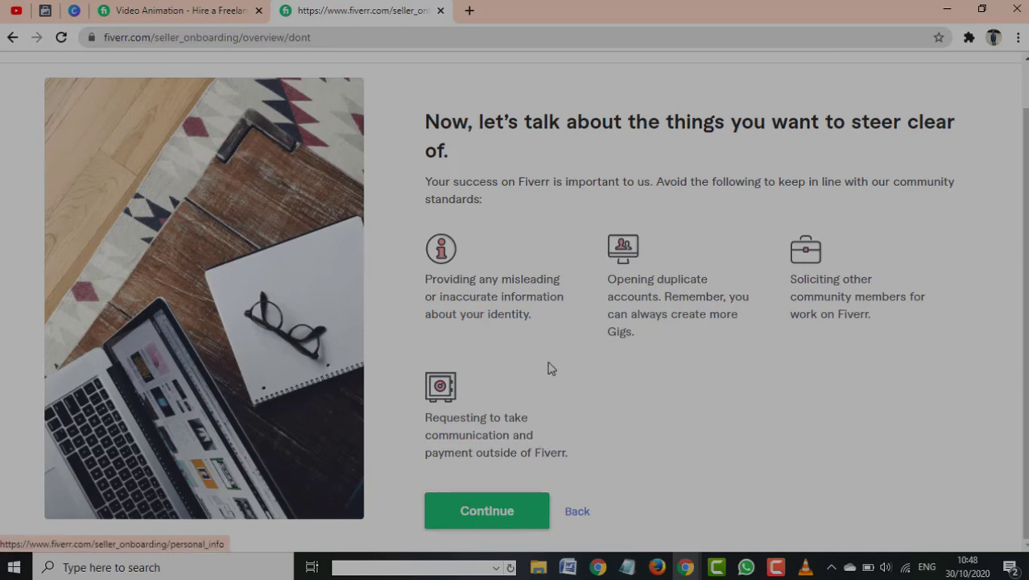
Continue from the things-to-avoid page into the Personal Info form
{"action": "left_click", "coordinate": [475, 509]}
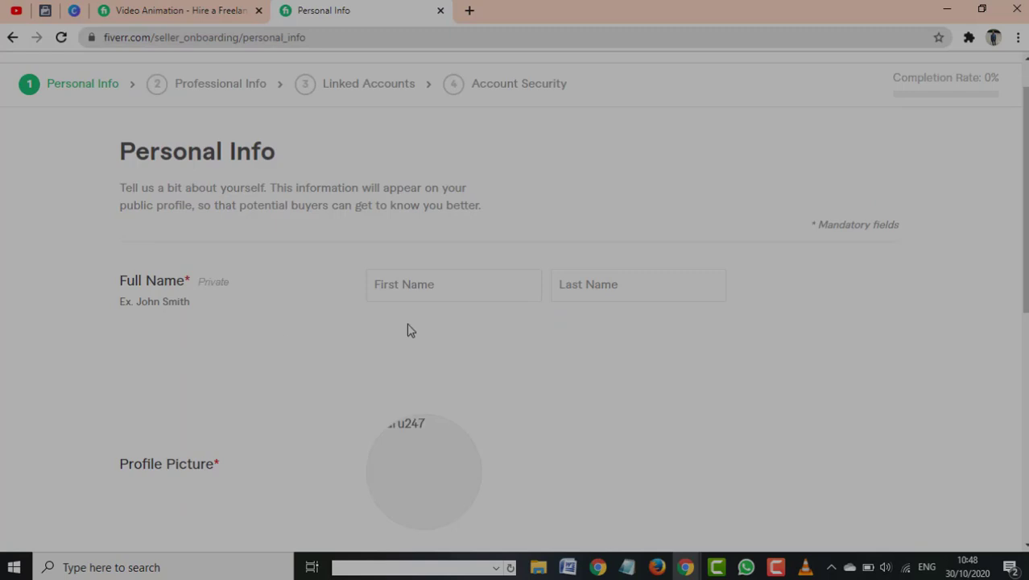
{"action": "scroll", "coordinate": [328, 267], "scroll_direction": "down", "scroll_amount": 2}
{"action": "scroll", "coordinate": [205, 274], "scroll_direction": "up", "scroll_amount": 2}
Fill in the seller's first and last name, then scroll down to Profile Picture and Description
{"action": "left_click", "coordinate": [485, 286]}
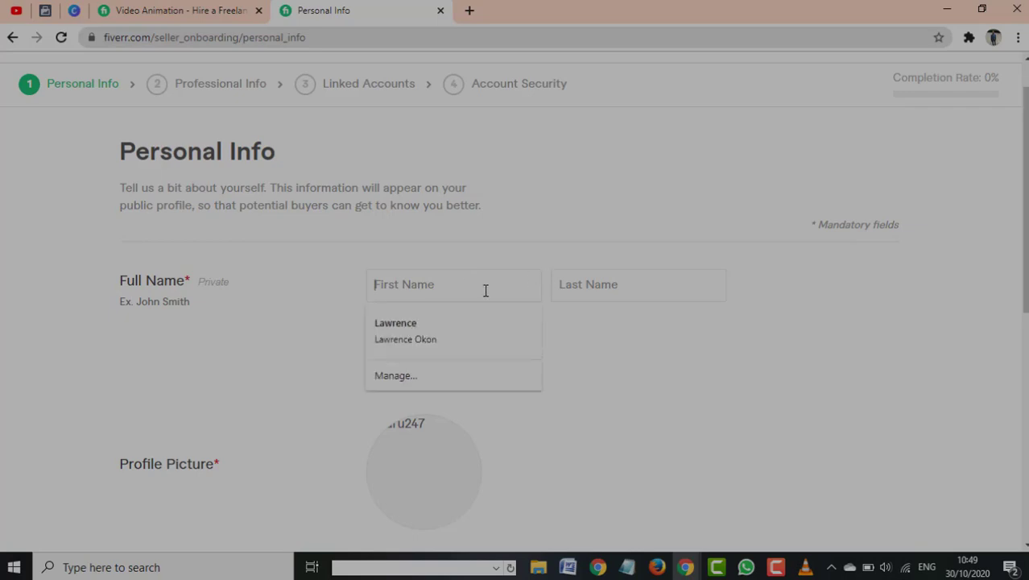
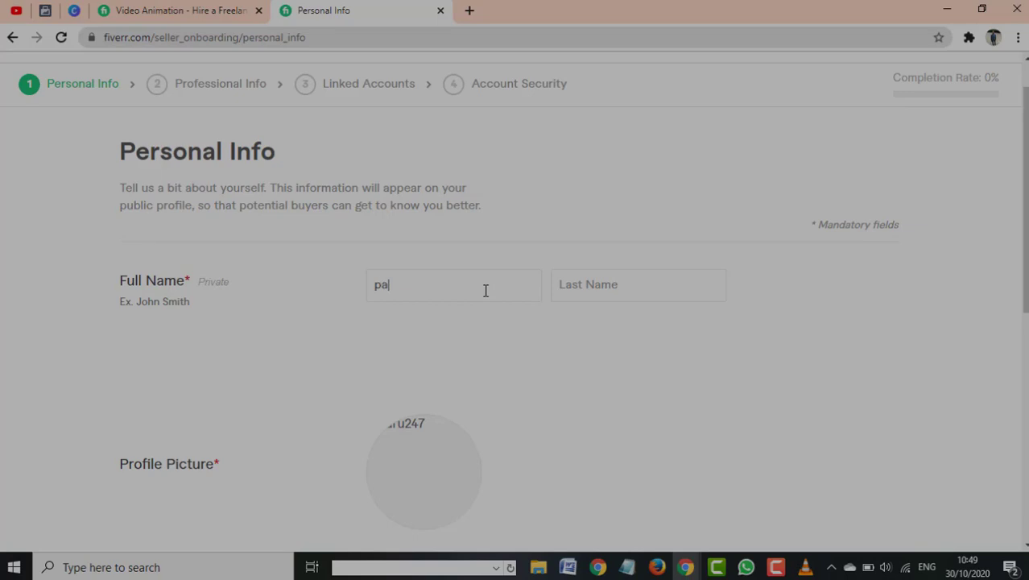
{"action": "left_click", "coordinate": [614, 278]}
{"action": "left_click", "coordinate": [478, 278]}
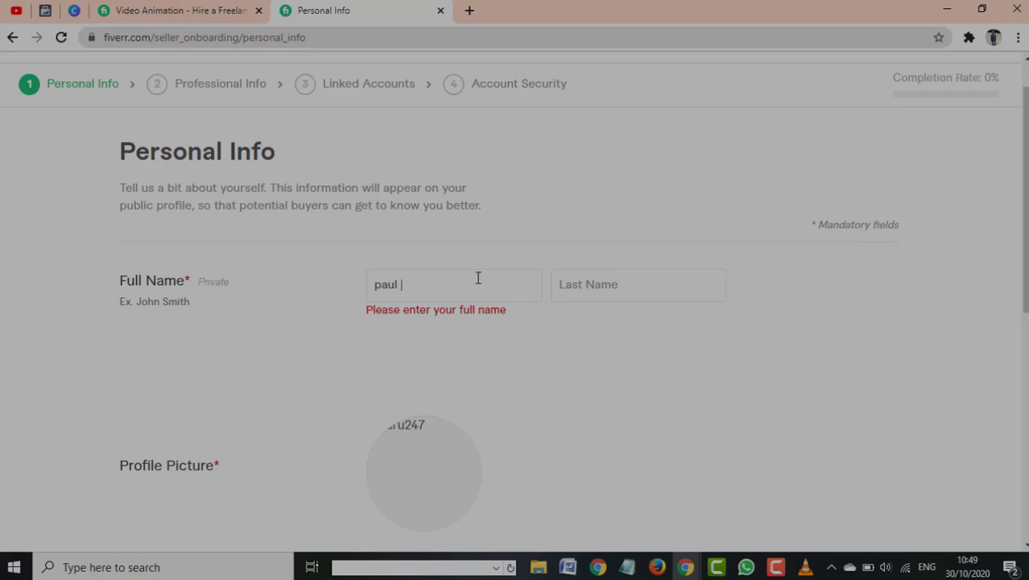
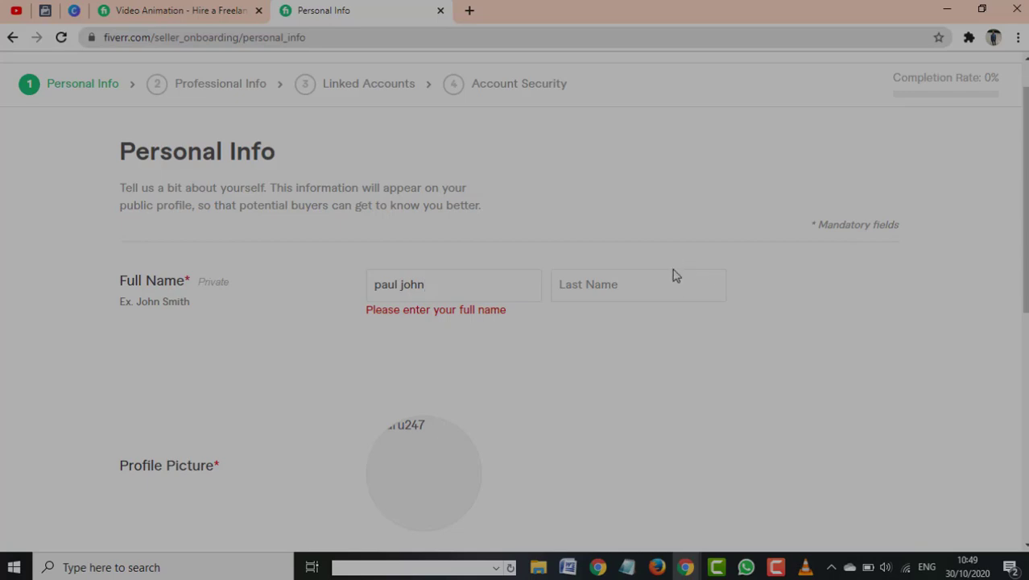
{"action": "left_click", "coordinate": [672, 285]}
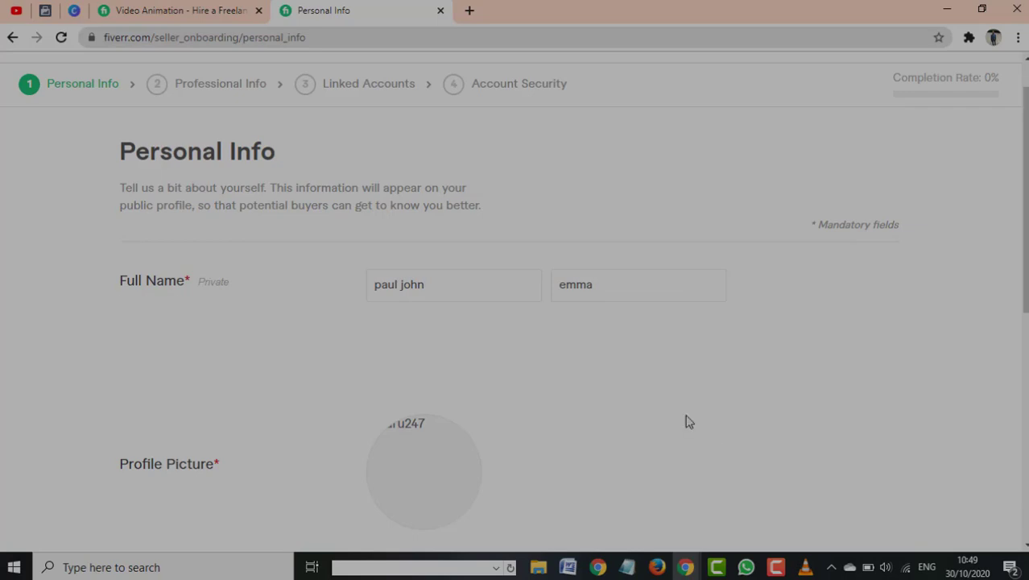
{"action": "scroll", "coordinate": [673, 159], "scroll_direction": "down", "scroll_amount": 2}
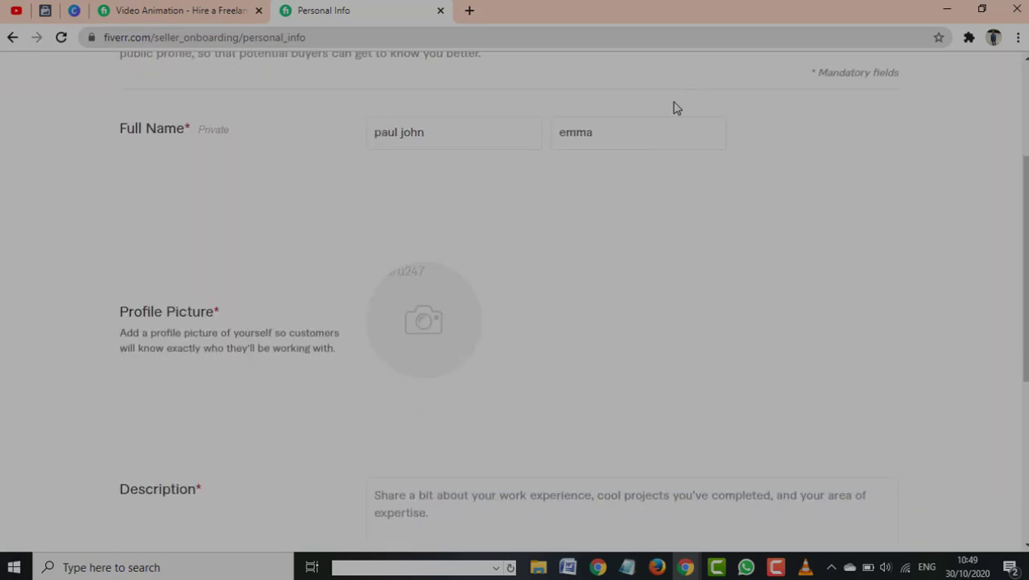
{"action": "scroll", "coordinate": [673, 106], "scroll_direction": "up", "scroll_amount": 3}
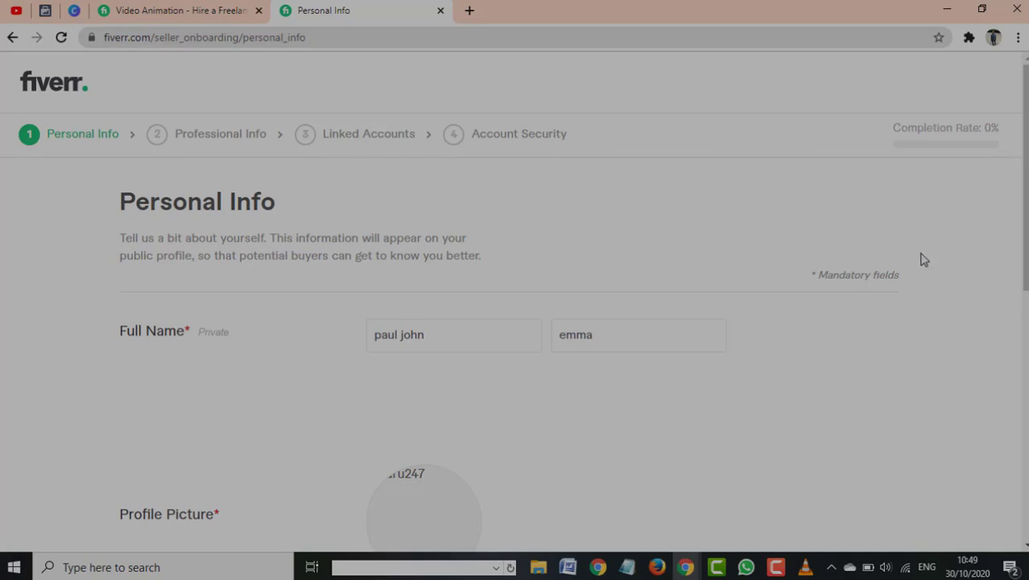
{"action": "scroll", "coordinate": [922, 259], "scroll_direction": "down", "scroll_amount": 4}
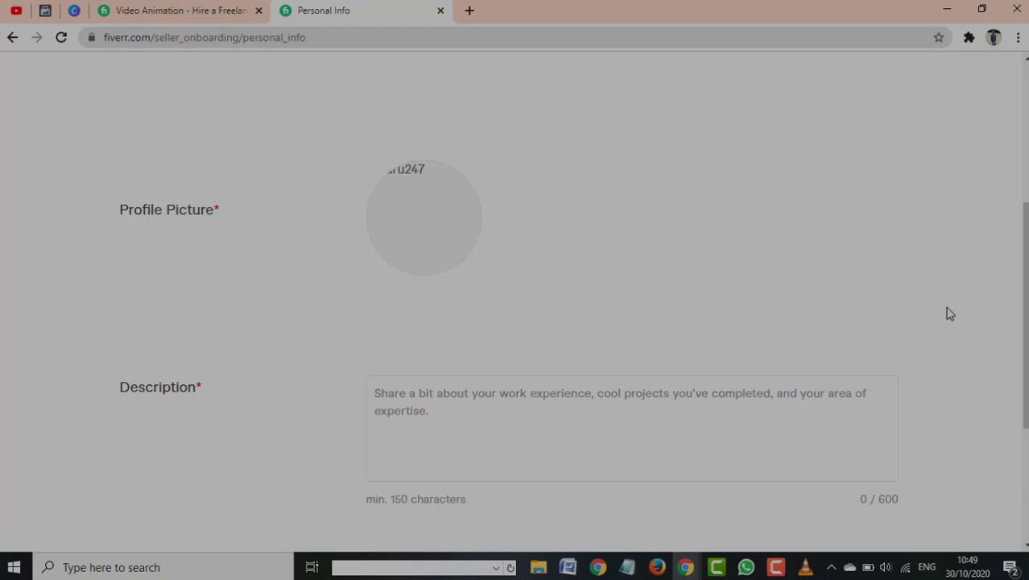
Upload the red-rose portrait JPG from Pictures > creative image as the profile picture
{"action": "left_click", "coordinate": [463, 239]}
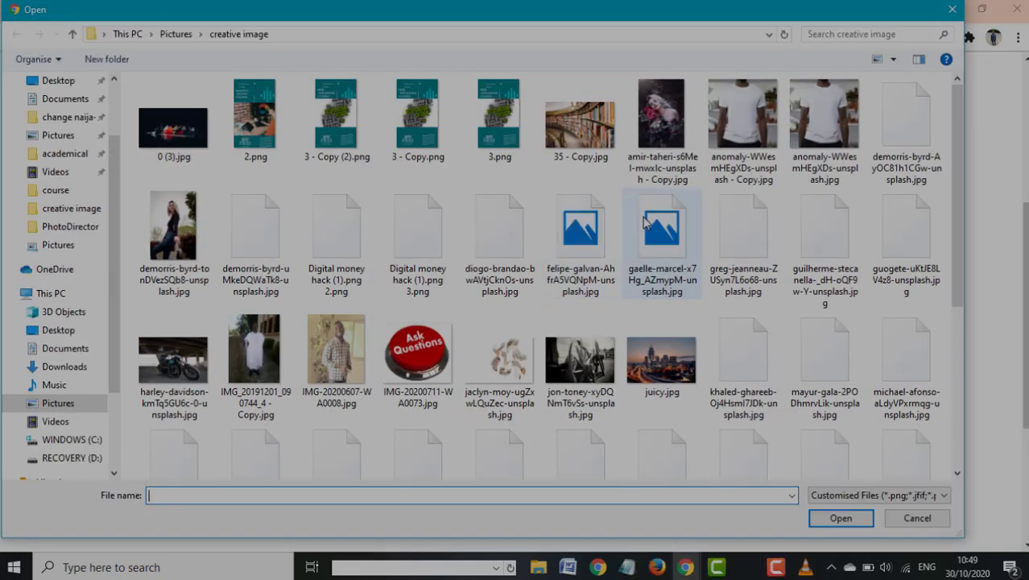
{"action": "scroll", "coordinate": [644, 223], "scroll_direction": "down", "scroll_amount": 3}
{"action": "scroll", "coordinate": [669, 229], "scroll_direction": "up", "scroll_amount": 3}
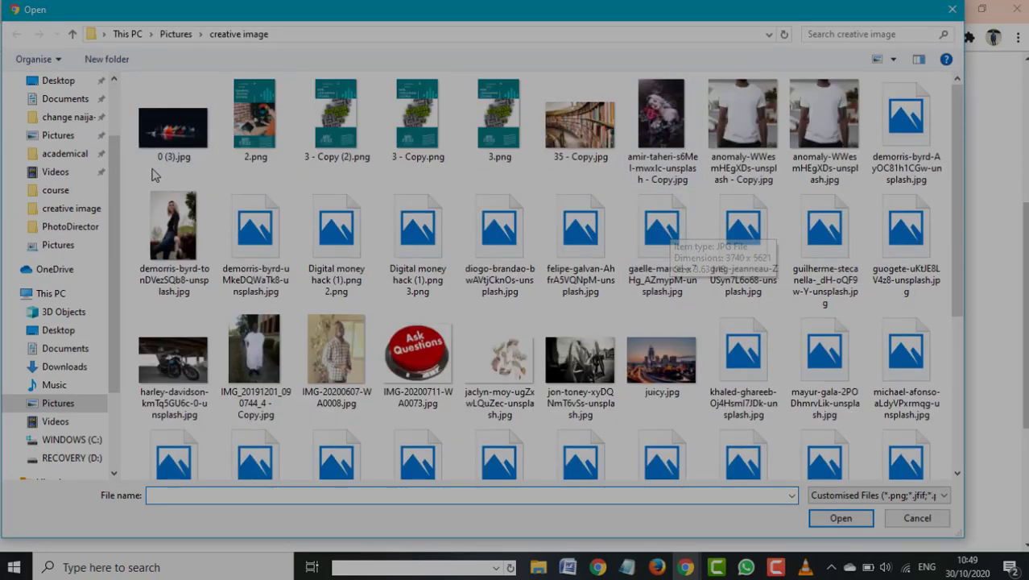
{"action": "scroll", "coordinate": [631, 417], "scroll_direction": "down", "scroll_amount": 3}
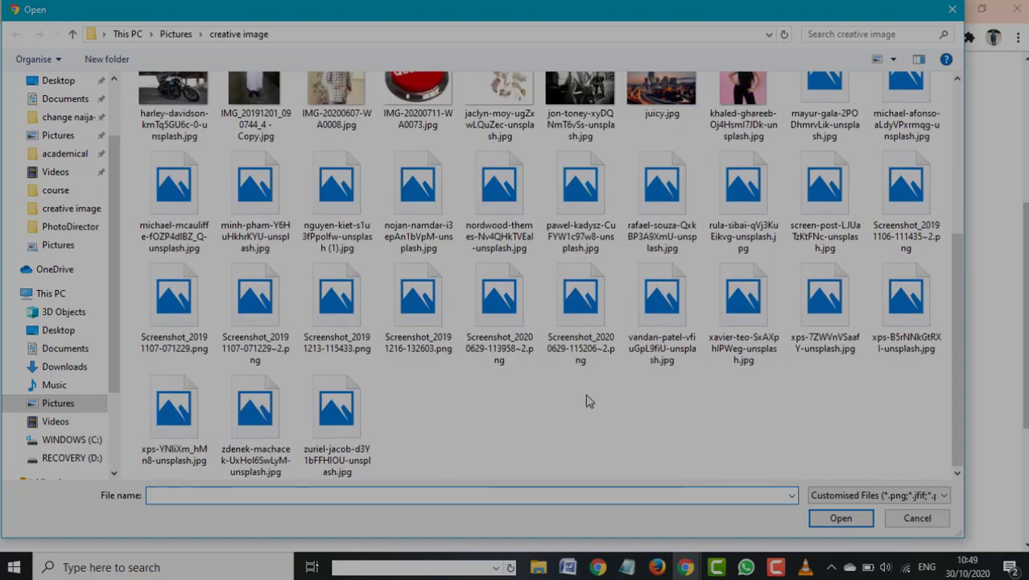
{"action": "scroll", "coordinate": [526, 402], "scroll_direction": "up", "scroll_amount": 3}
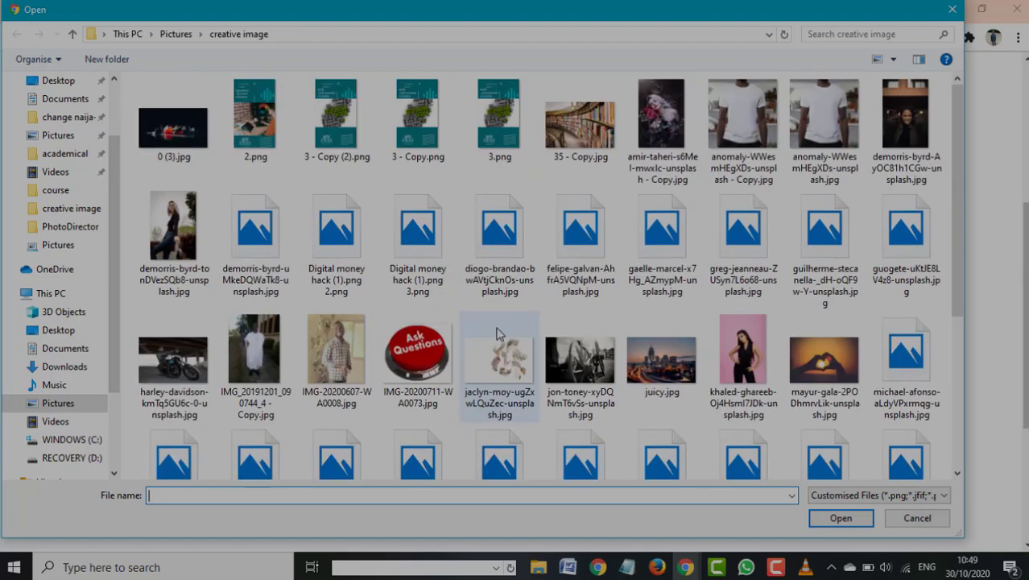
{"action": "left_click", "coordinate": [661, 120]}
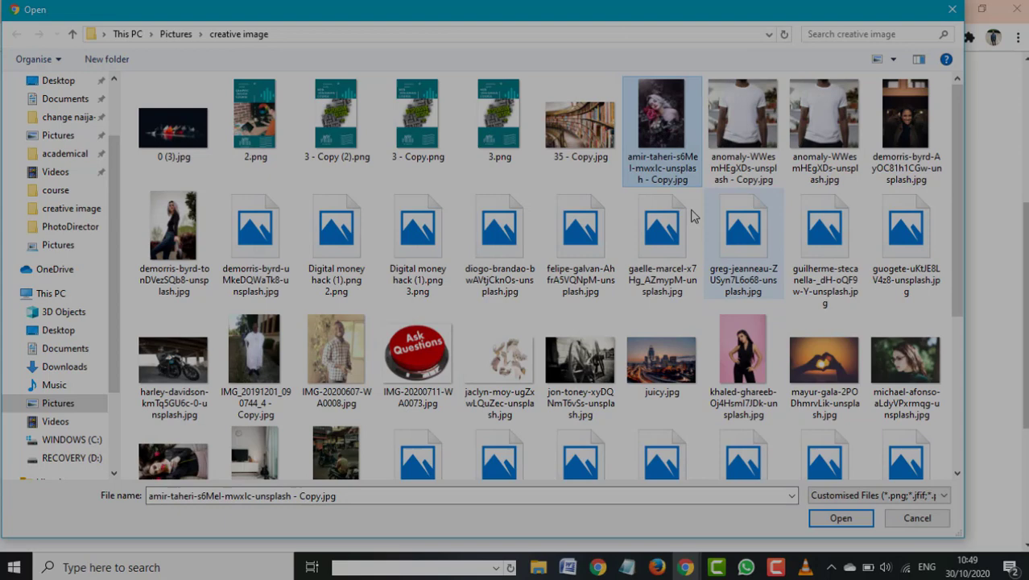
{"action": "left_click", "coordinate": [844, 518]}
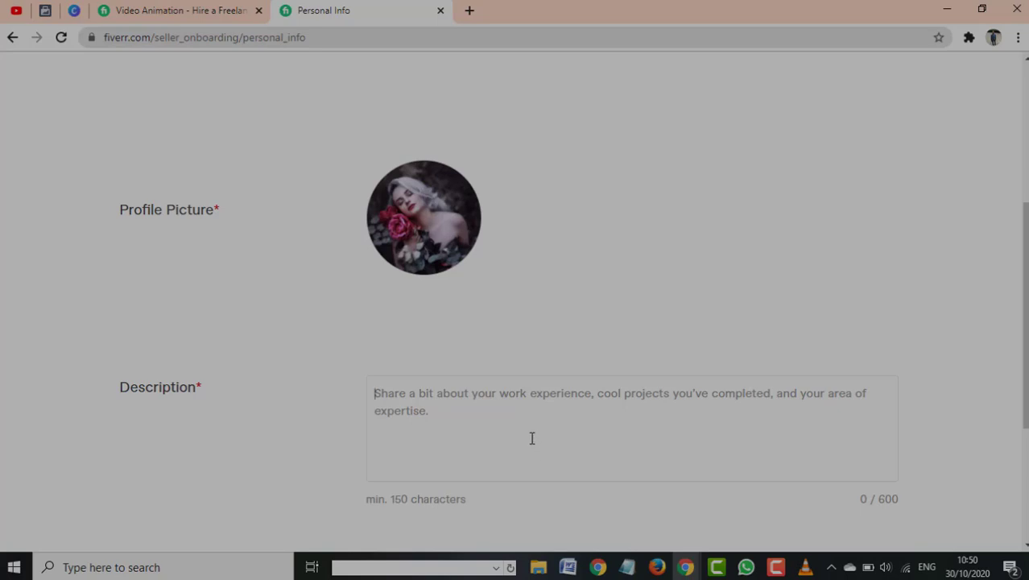
Begin the Description: digital marketer, facebook advertiser, web developer, working with over 500 happy clients
{"action": "type", "text": "i am a "}
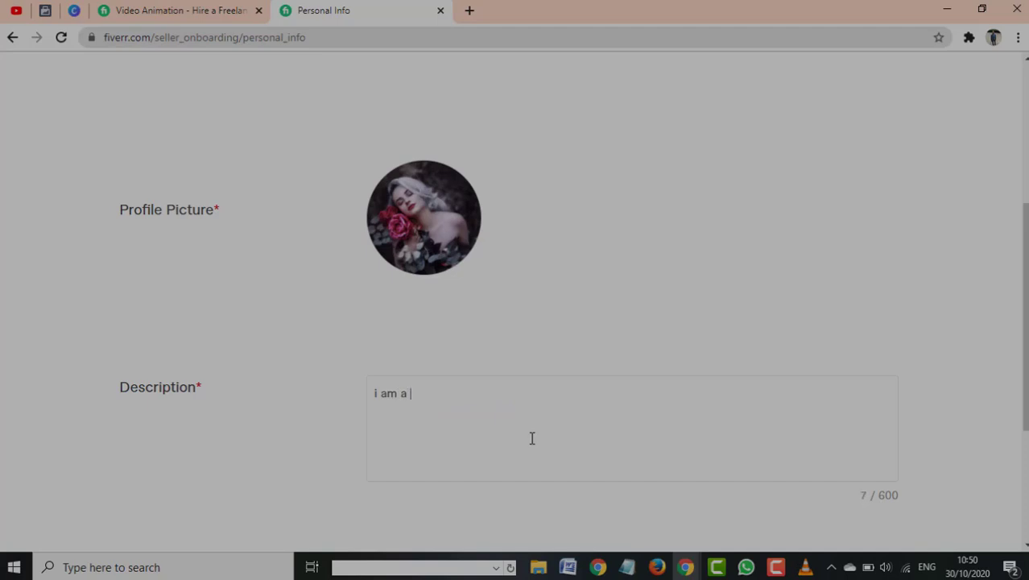
{"action": "type", "text": "digital marke"}
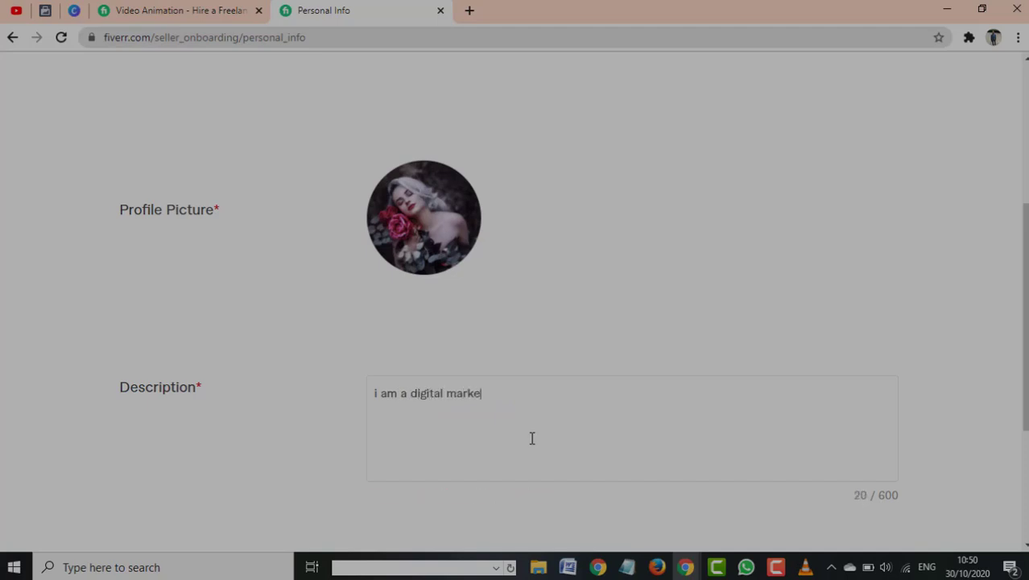
{"action": "type", "text": "ter, facebook adverti"}
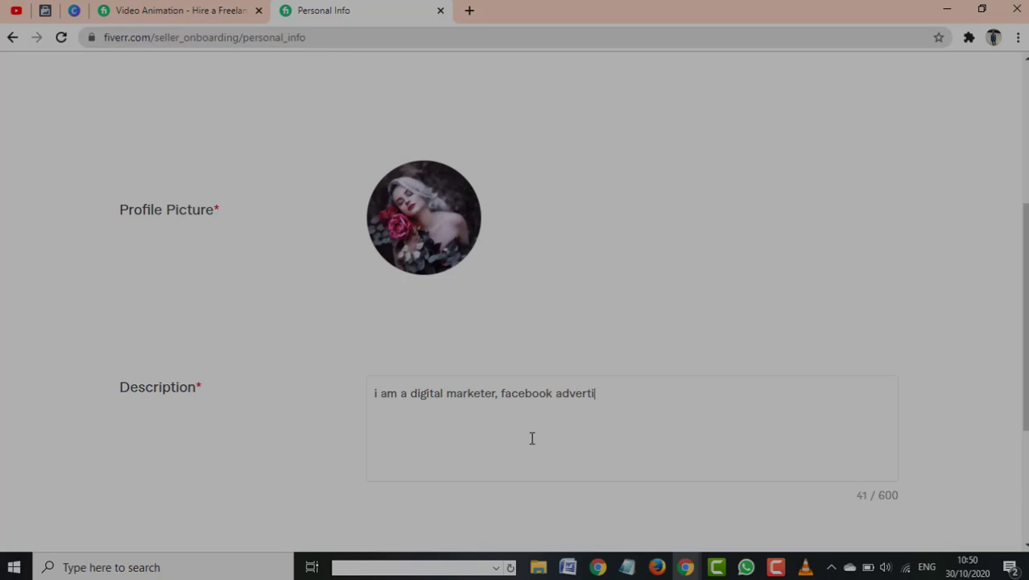
{"action": "type", "text": "ser, web develop"}
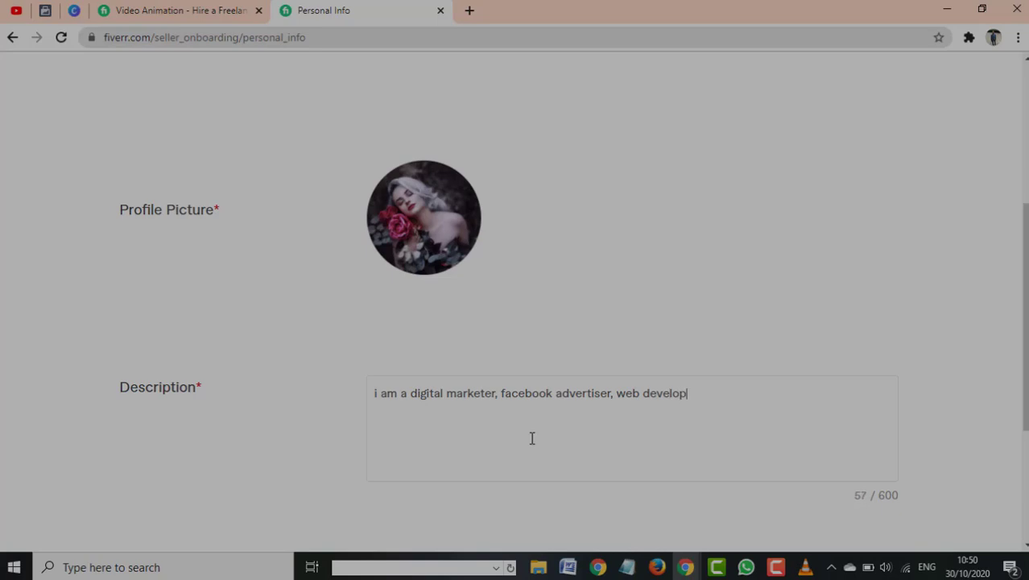
{"action": "type", "text": "er, i have work wi"}
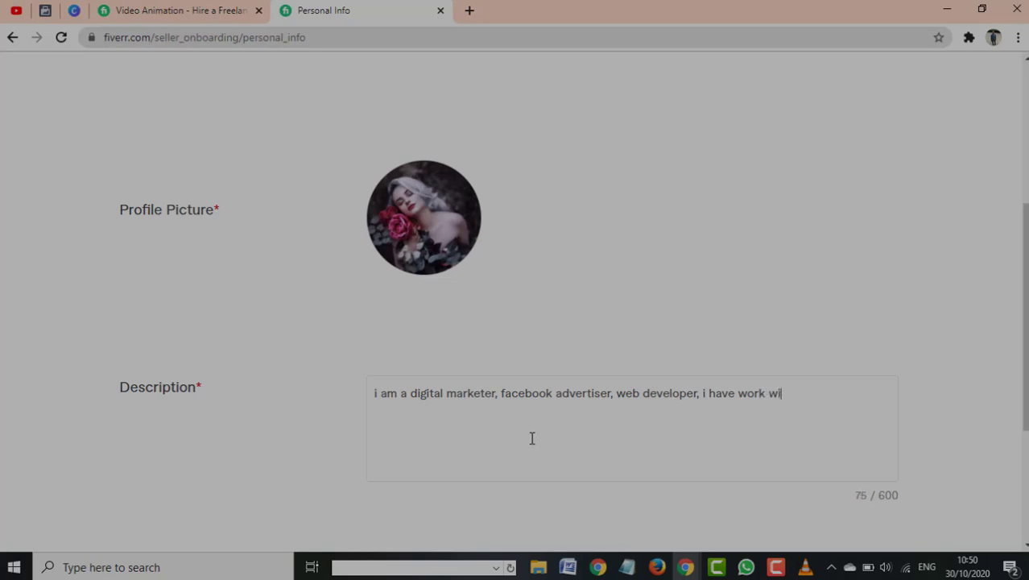
{"action": "type", "text": "th over "}
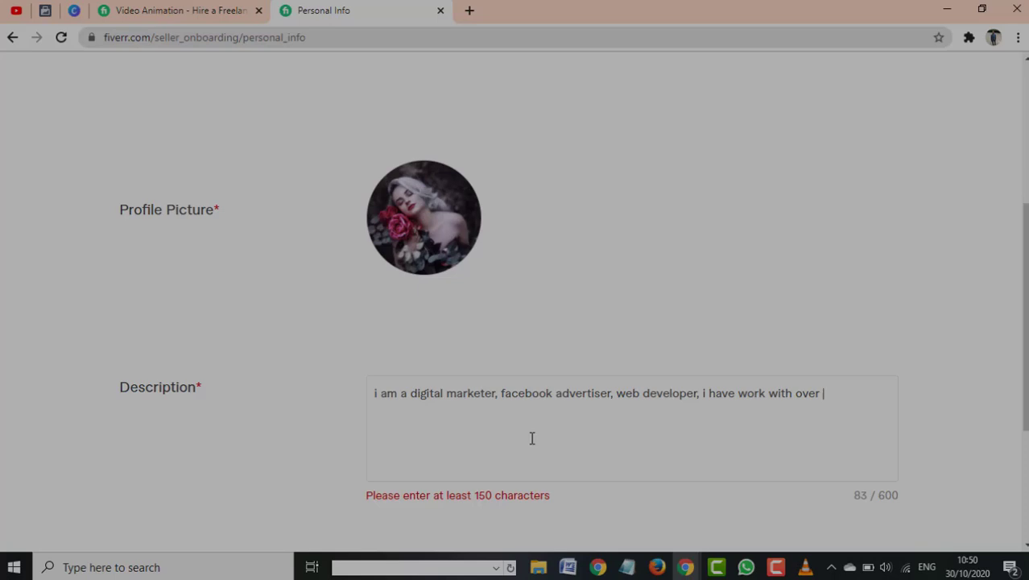
{"action": "type", "text": "500 client t"}
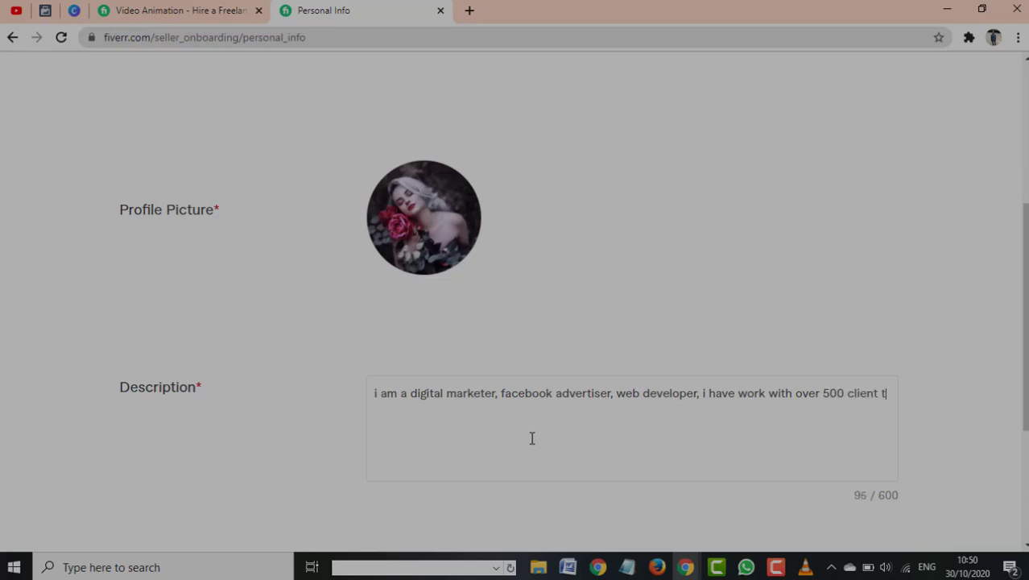
{"action": "type", "text": "hat are happy to "}
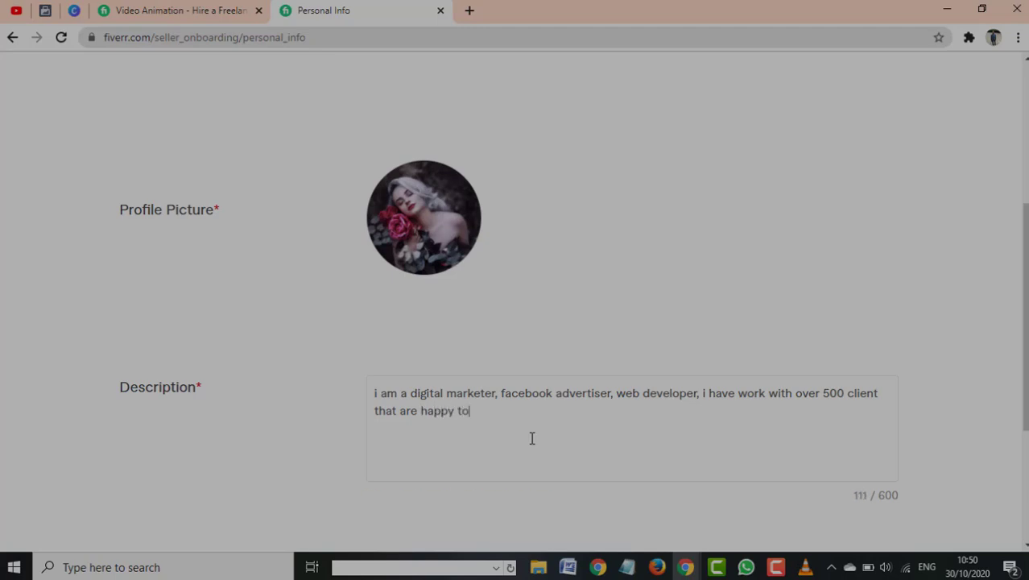
{"action": "type", "text": "work with me "}
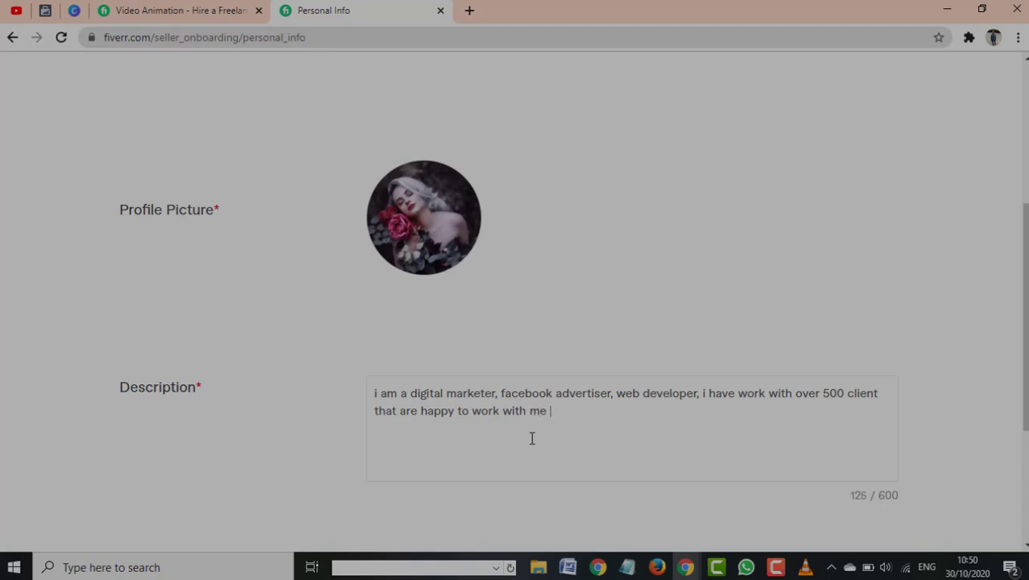
{"action": "type", "text": "and through"}
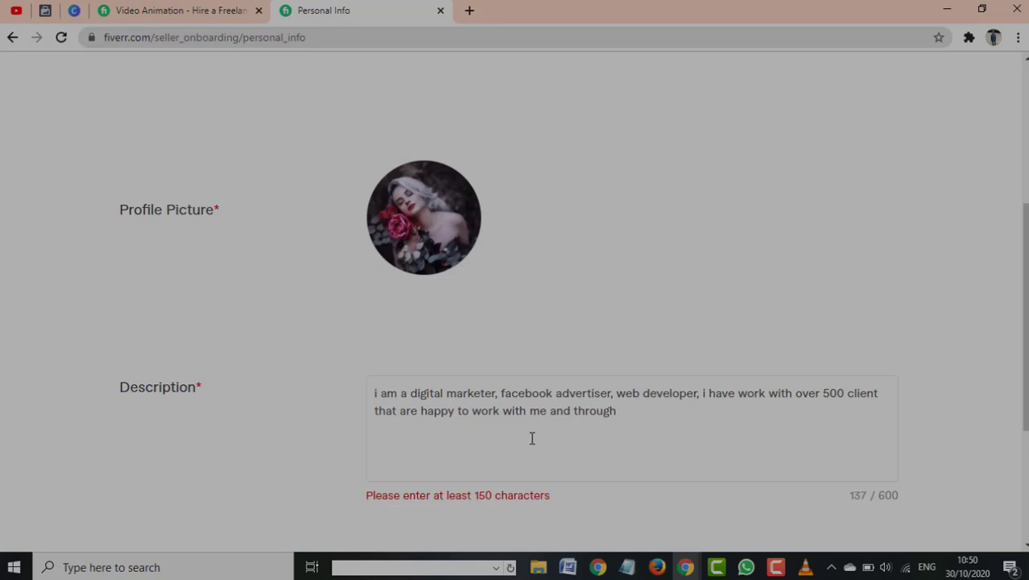
{"action": "key", "text": "BackSpace"}
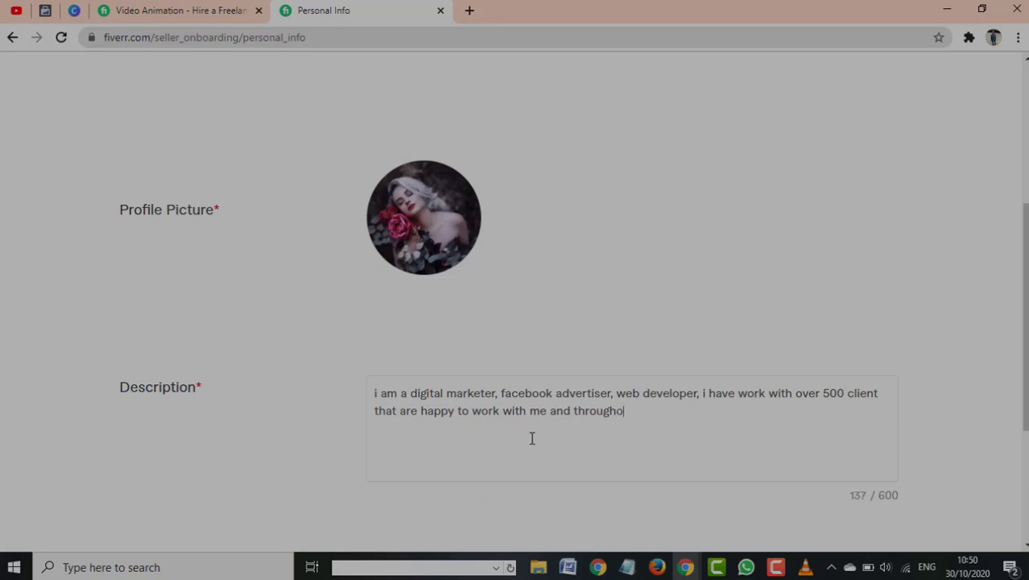
Add to the Description that there were no issues and projects get maximum expertise, reaching 369/600
{"action": "type", "text": "out our working e"}
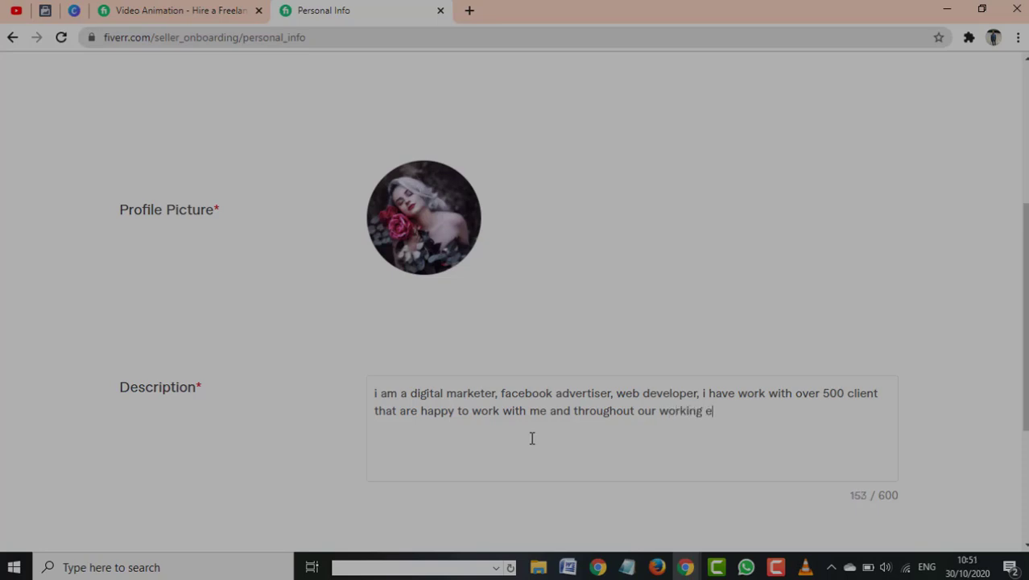
{"action": "type", "text": "xperience we haven'"}
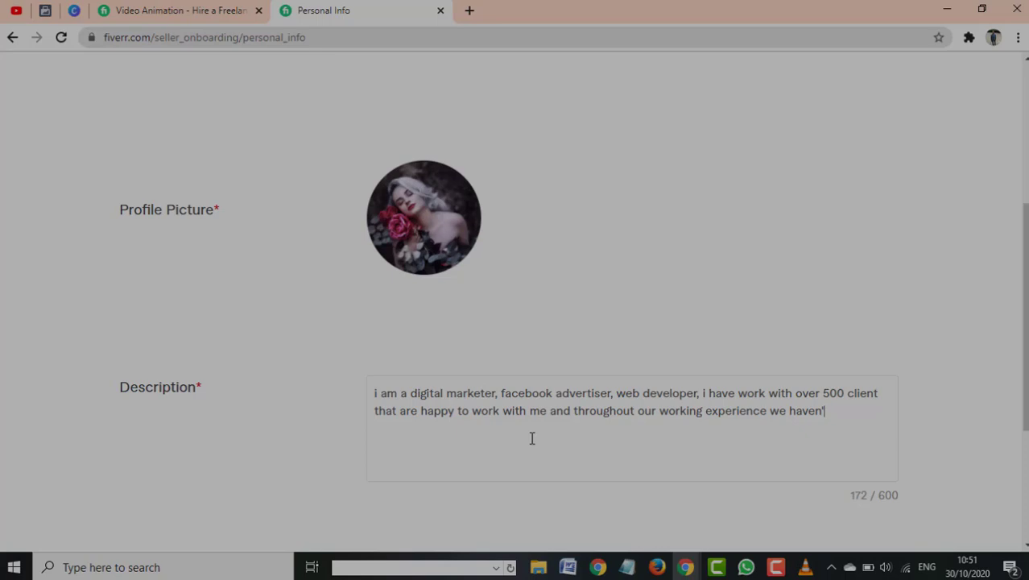
{"action": "type", "text": "t had any issue in wha"}
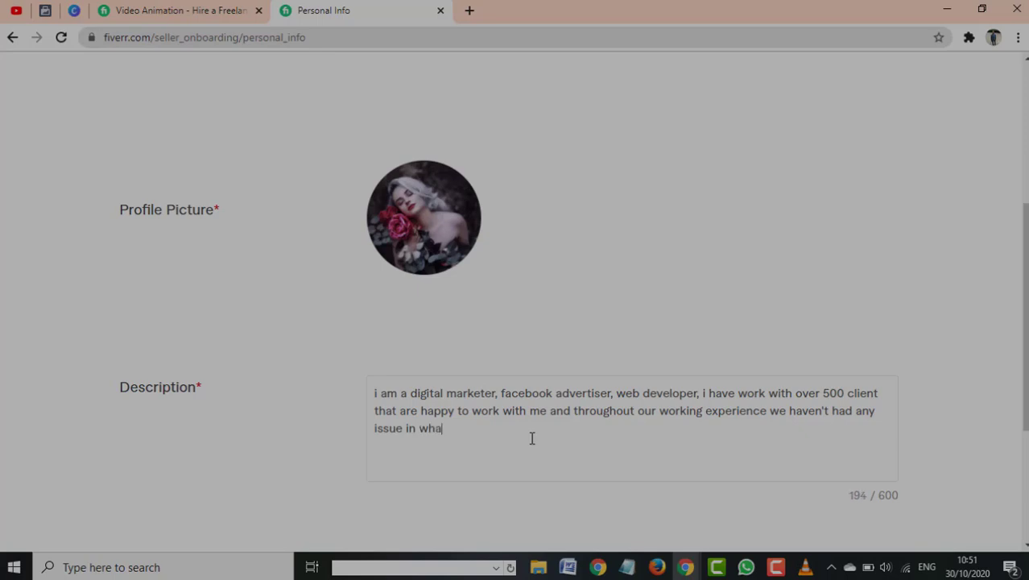
{"action": "type", "text": "tsoever we were "}
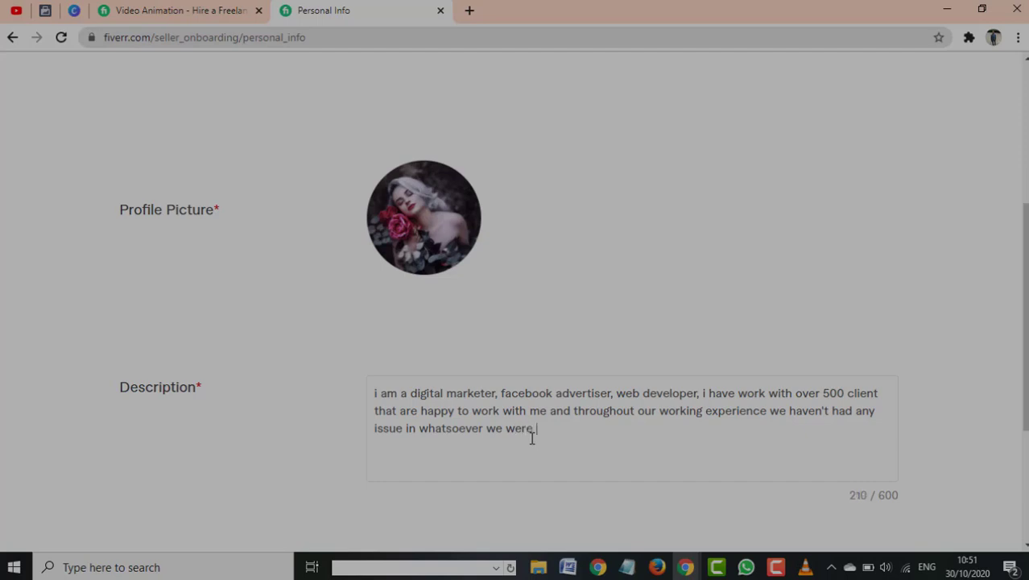
{"action": "type", "text": "working on, so i will g"}
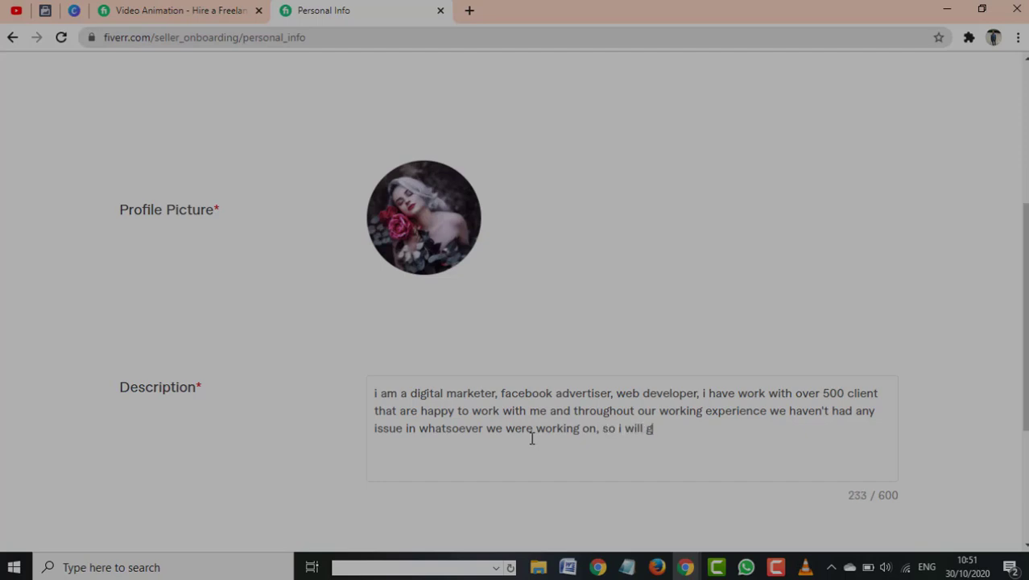
{"action": "type", "text": "lad to execute your "}
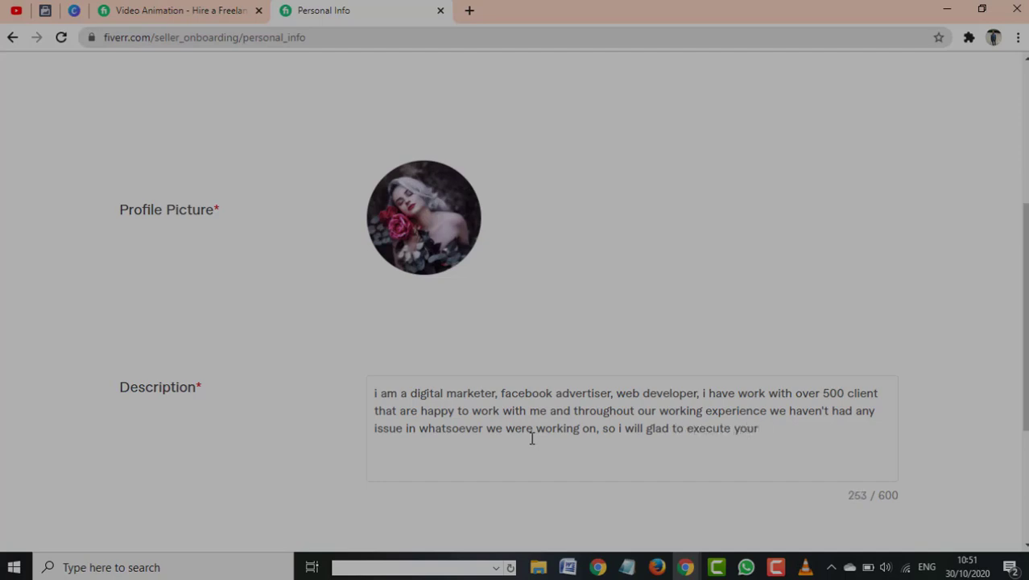
{"action": "type", "text": "projectywith ma"}
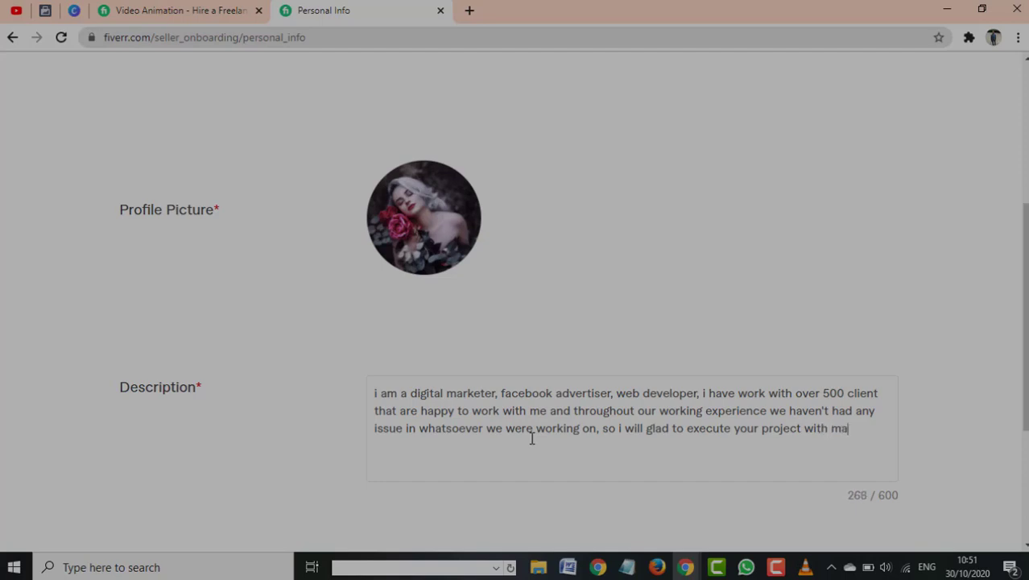
{"action": "type", "text": "ximum expertise and "}
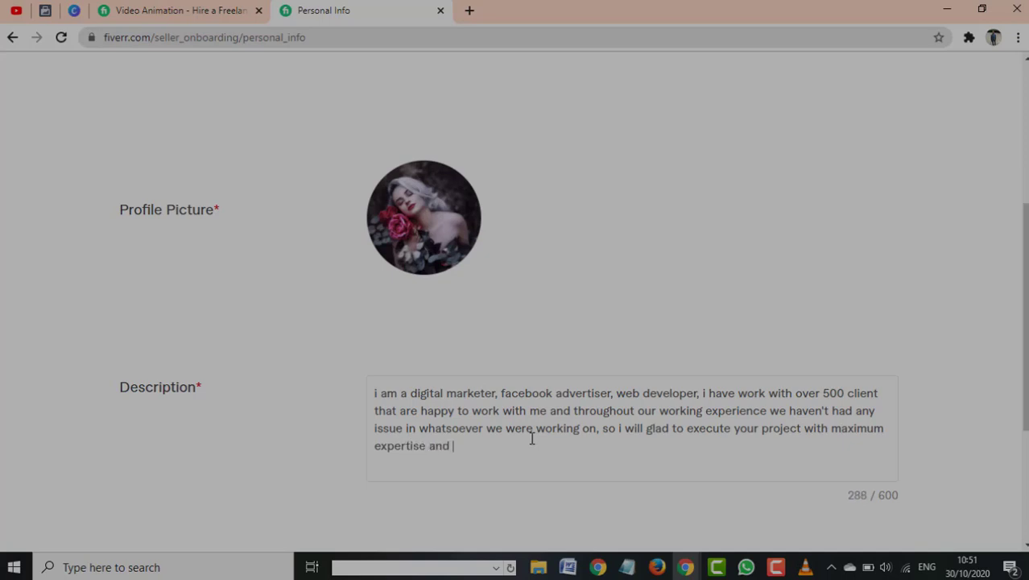
{"action": "type", "text": "make sure th"}
{"action": "key", "text": "BackSpace"}
{"action": "key", "text": "BackSpace"}
{"action": "key", "text": "BackSpace"}
{"action": "key", "text": "BackSpace"}
{"action": "key", "text": "BackSpace"}
{"action": "key", "text": "BackSpace"}
{"action": "key", "text": "BackSpace"}
{"action": "key", "text": "BackSpace"}
{"action": "key", "text": "BackSpace"}
{"action": "key", "text": "BackSpace"}
{"action": "key", "text": "BackSpace"}
{"action": "key", "text": "BackSpace"}
End the Description with 'because to me client satisfaction is a priority', totalling 390/600 characters
{"action": "type", "text": "n"}
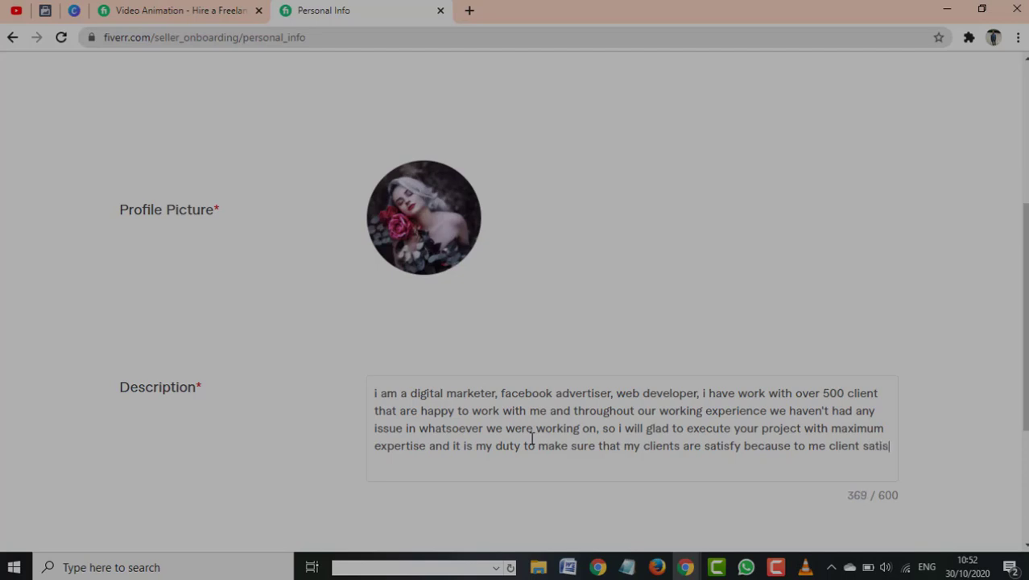
{"action": "type", "text": "faction is a priority"}
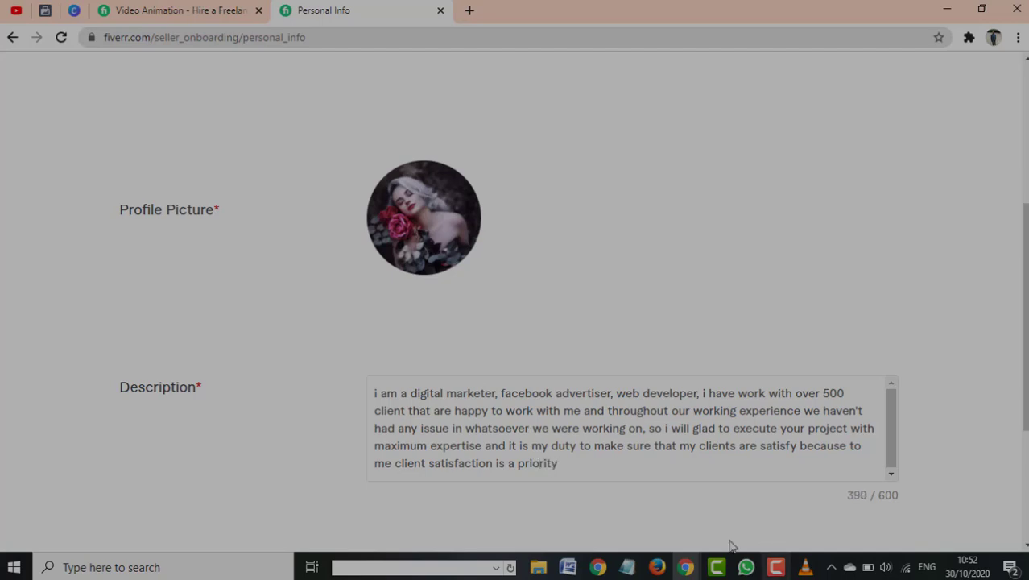
Scroll down the Personal Info page and continue to Professional Info
{"action": "scroll", "coordinate": [757, 455], "scroll_direction": "down", "scroll_amount": 3}
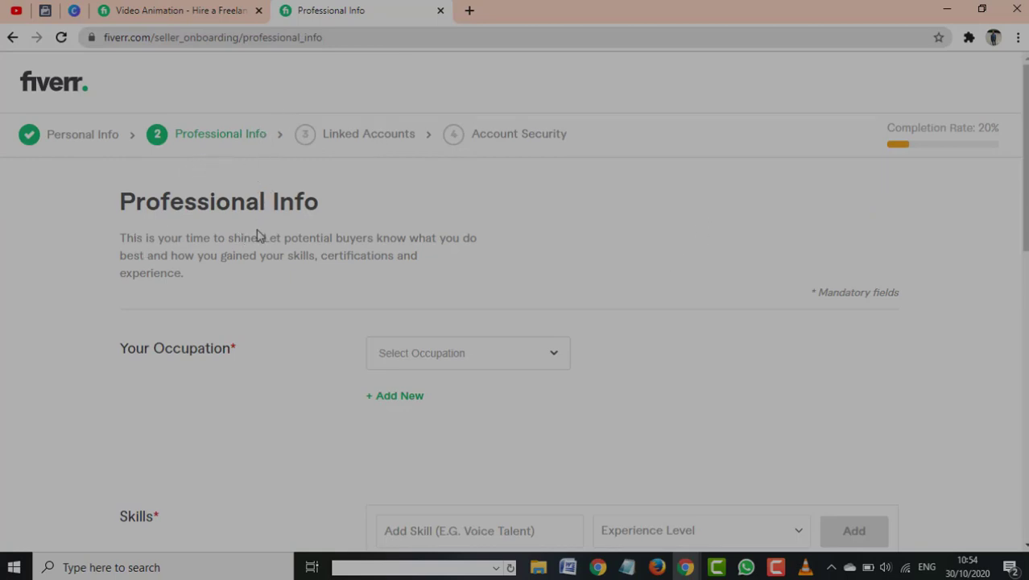
Set the occupation to Graphics & Design, replacing an initial Digital Marketing choice
{"action": "left_click", "coordinate": [525, 363]}
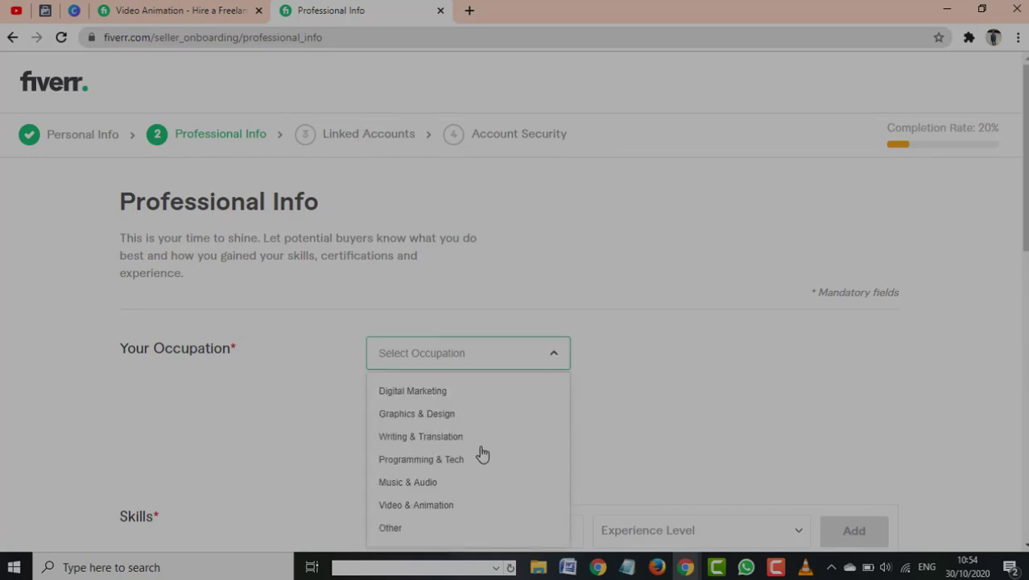
{"action": "scroll", "coordinate": [487, 408], "scroll_direction": "down", "scroll_amount": 3}
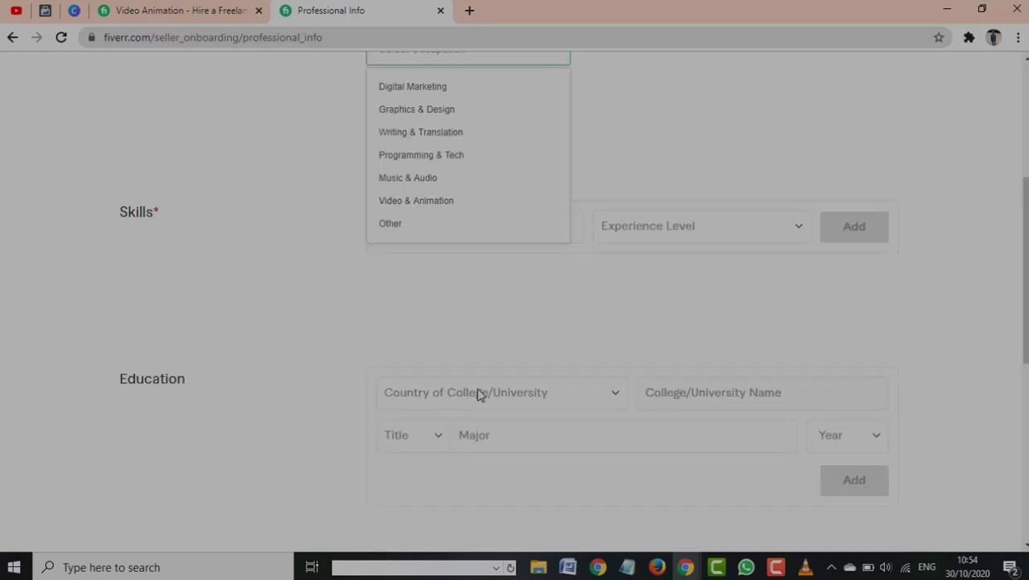
{"action": "scroll", "coordinate": [446, 276], "scroll_direction": "up", "scroll_amount": 2}
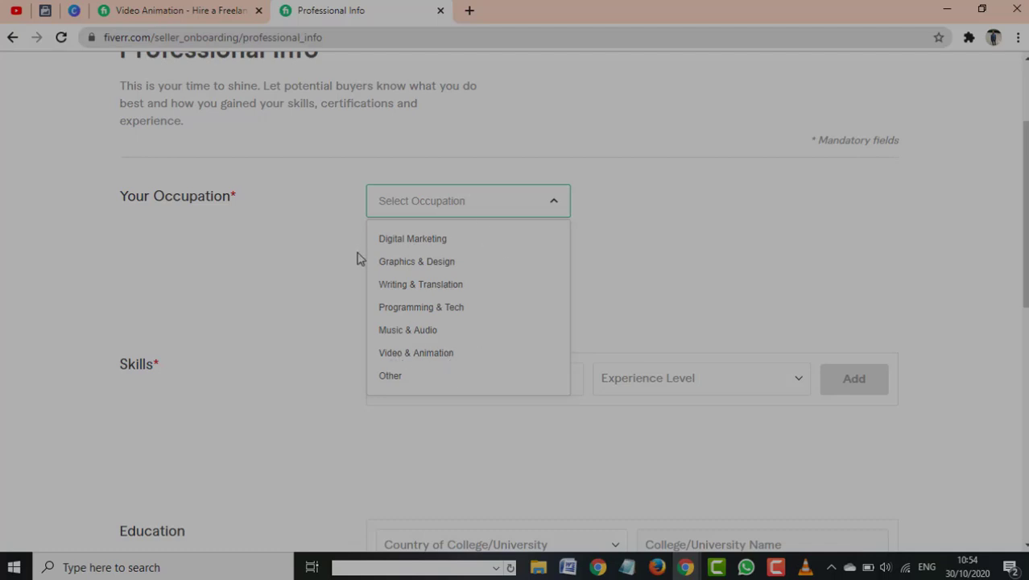
{"action": "left_click", "coordinate": [424, 240]}
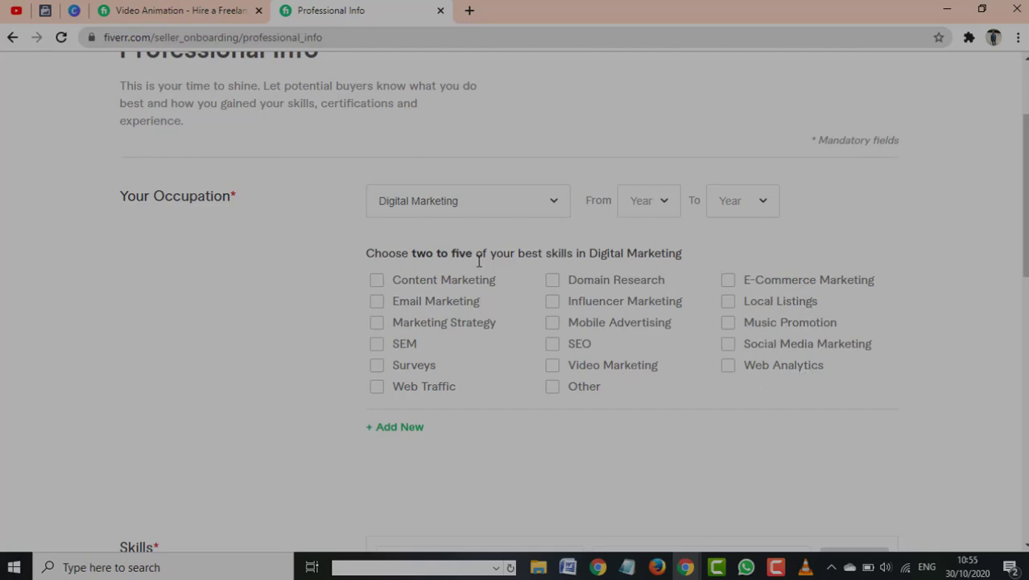
{"action": "left_click", "coordinate": [554, 207]}
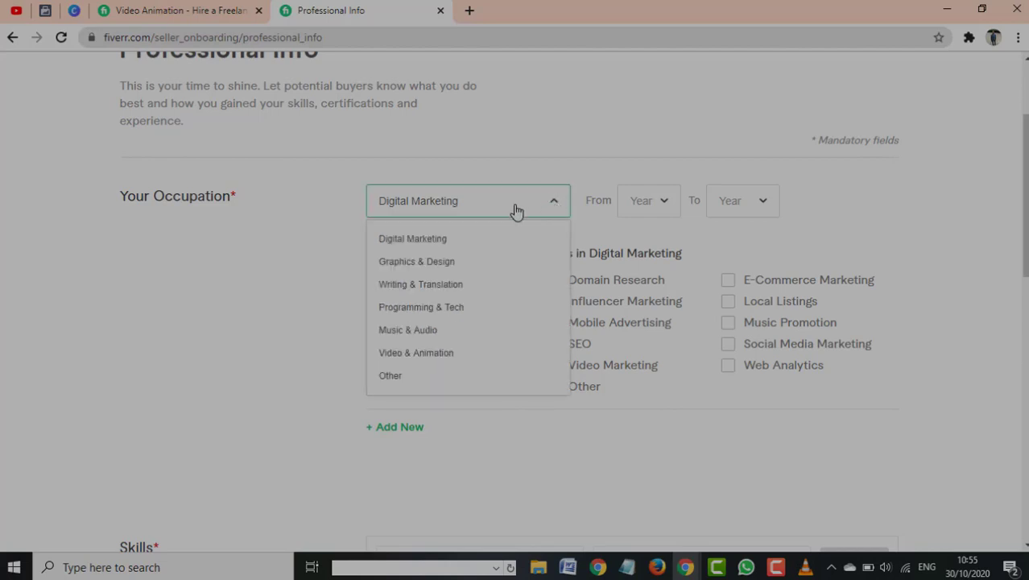
{"action": "left_click", "coordinate": [387, 265]}
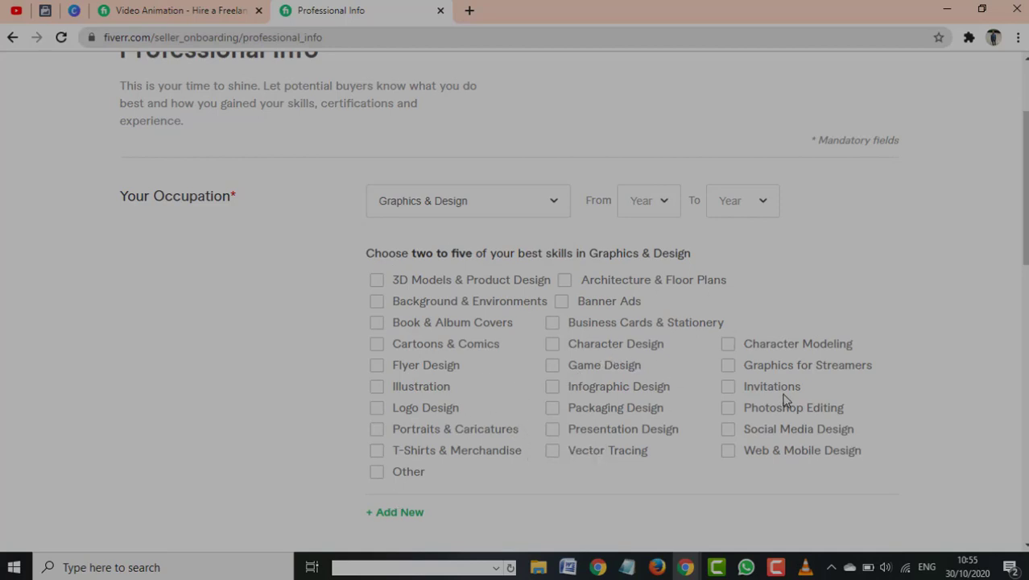
Tick Web & Mobile Design, Flyer Design, Logo Design and Banner Ads; untick Business Cards & Stationery
{"action": "left_click", "coordinate": [729, 451]}
{"action": "left_click", "coordinate": [376, 367]}
{"action": "left_click", "coordinate": [377, 409]}
{"action": "left_click", "coordinate": [553, 325]}
{"action": "left_click", "coordinate": [562, 305]}
{"action": "scroll", "coordinate": [616, 407], "scroll_direction": "down", "scroll_amount": 2}
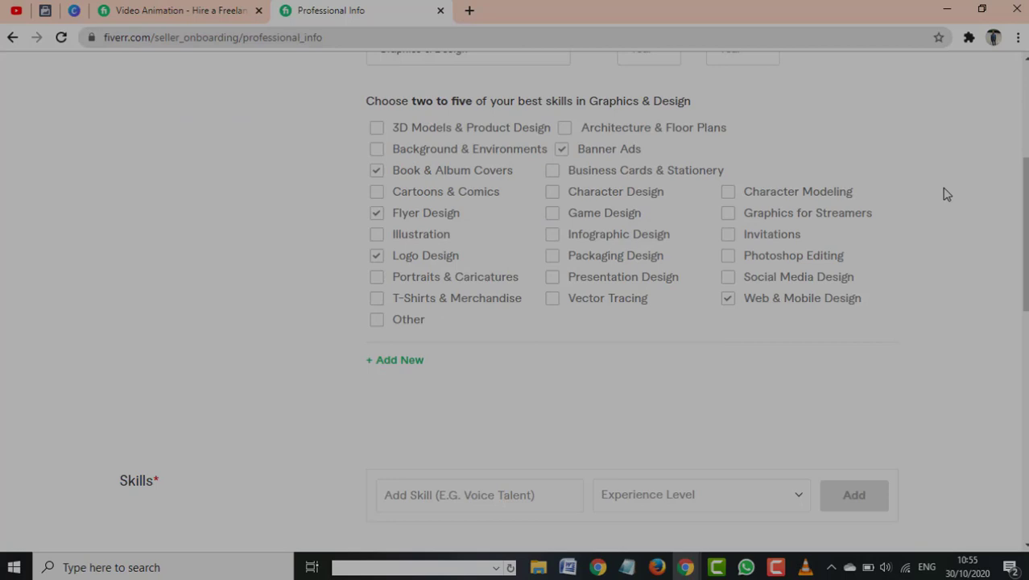
{"action": "scroll", "coordinate": [639, 306], "scroll_direction": "up", "scroll_amount": 2}
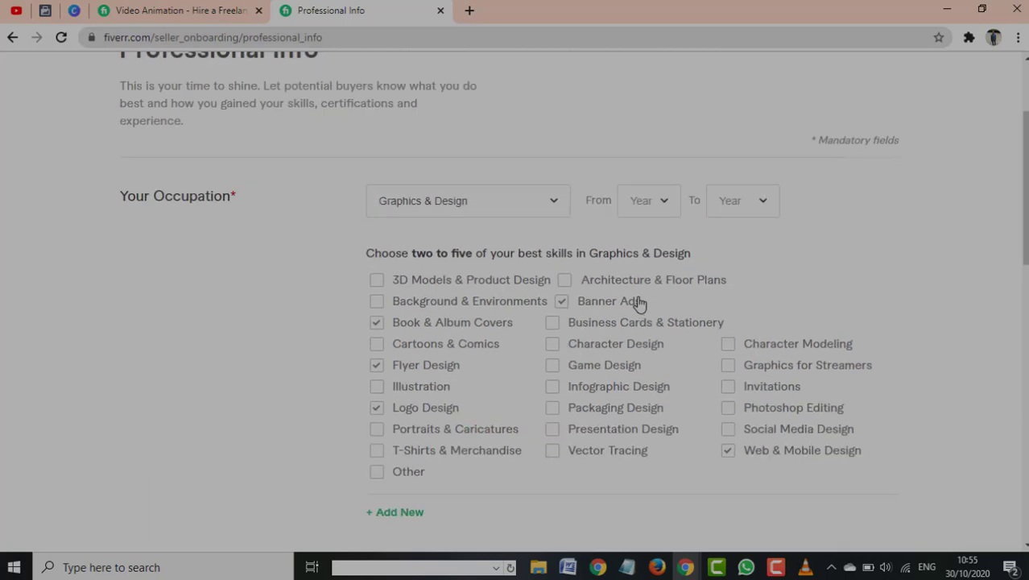
{"action": "scroll", "coordinate": [639, 300], "scroll_direction": "down", "scroll_amount": 2}
{"action": "scroll", "coordinate": [639, 300], "scroll_direction": "up", "scroll_amount": 4}
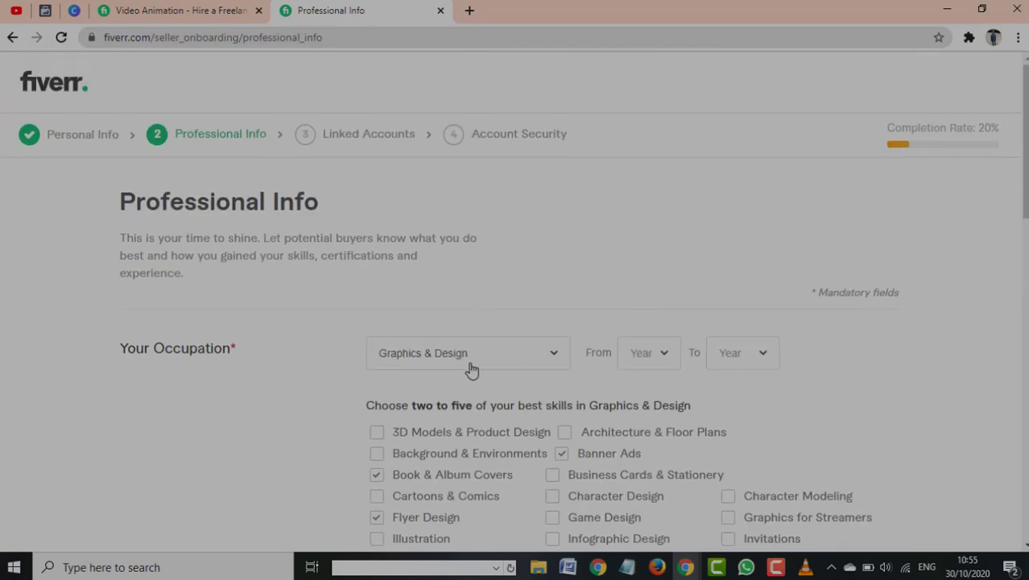
Set the occupation's years from 2018 to 2020
{"action": "left_click", "coordinate": [652, 359]}
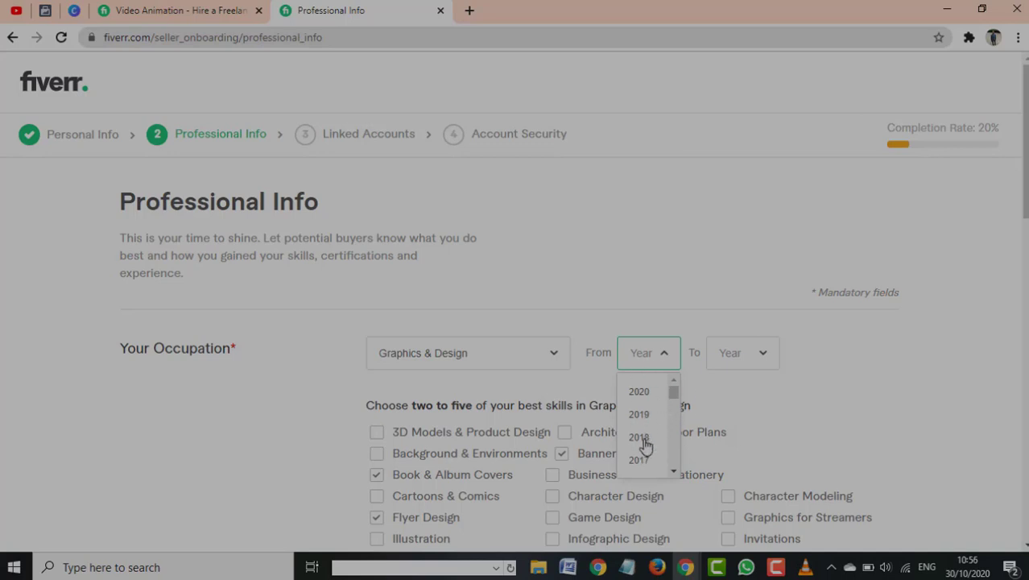
{"action": "left_click", "coordinate": [645, 446]}
{"action": "left_click", "coordinate": [757, 363]}
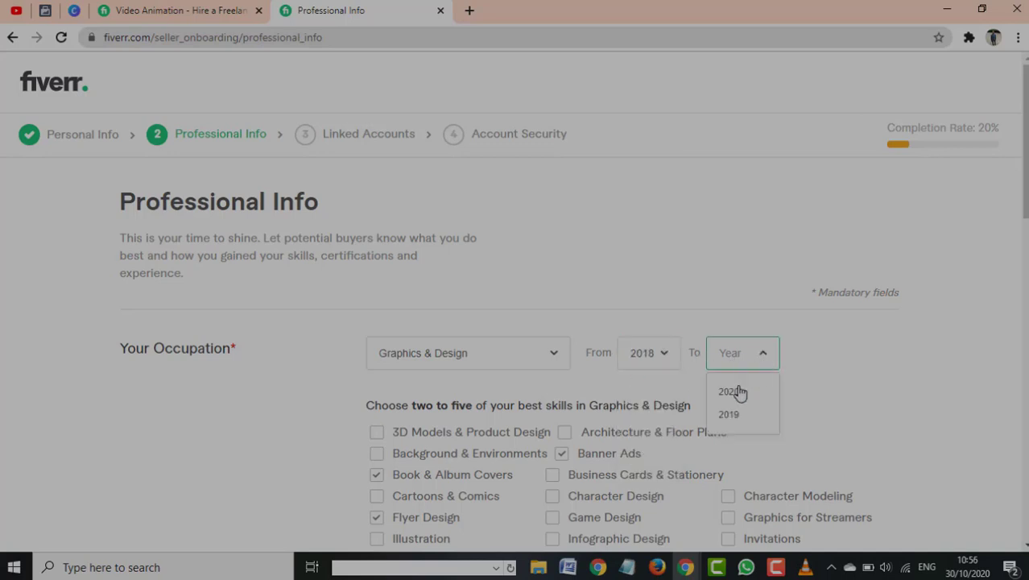
{"action": "left_click", "coordinate": [734, 393]}
{"action": "scroll", "coordinate": [519, 340], "scroll_direction": "down", "scroll_amount": 4}
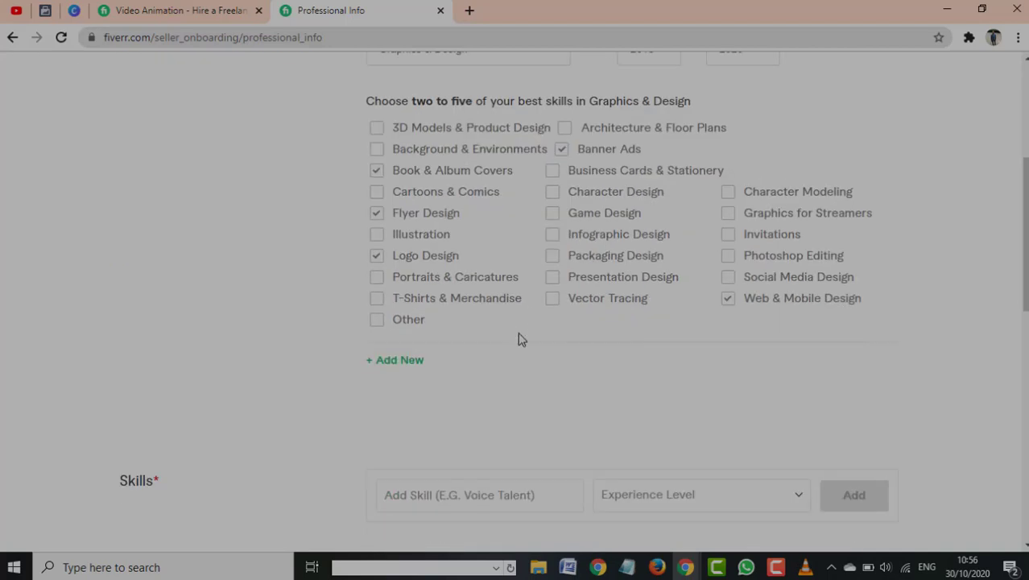
{"action": "scroll", "coordinate": [522, 343], "scroll_direction": "down", "scroll_amount": 2}
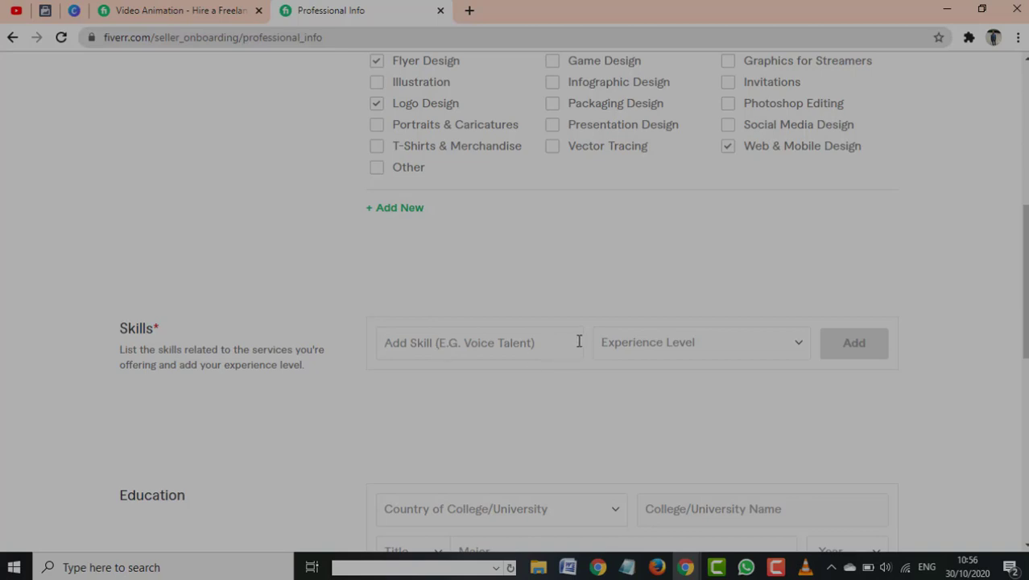
Add the skill Graphicsdesign, found by typing 'Grap', at Intermediate experience level
{"action": "type", "text": "Gra"}
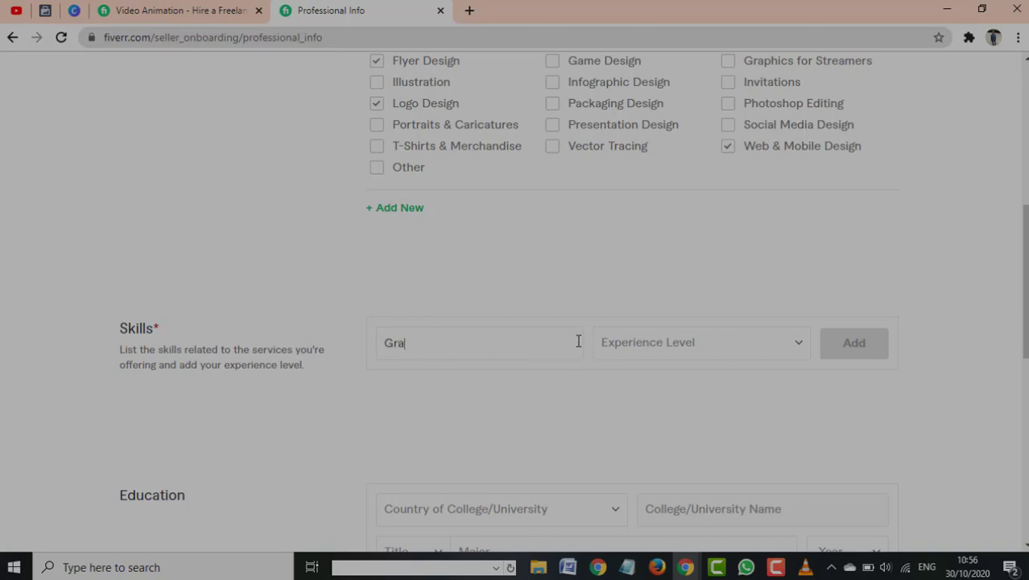
{"action": "type", "text": "ph"}
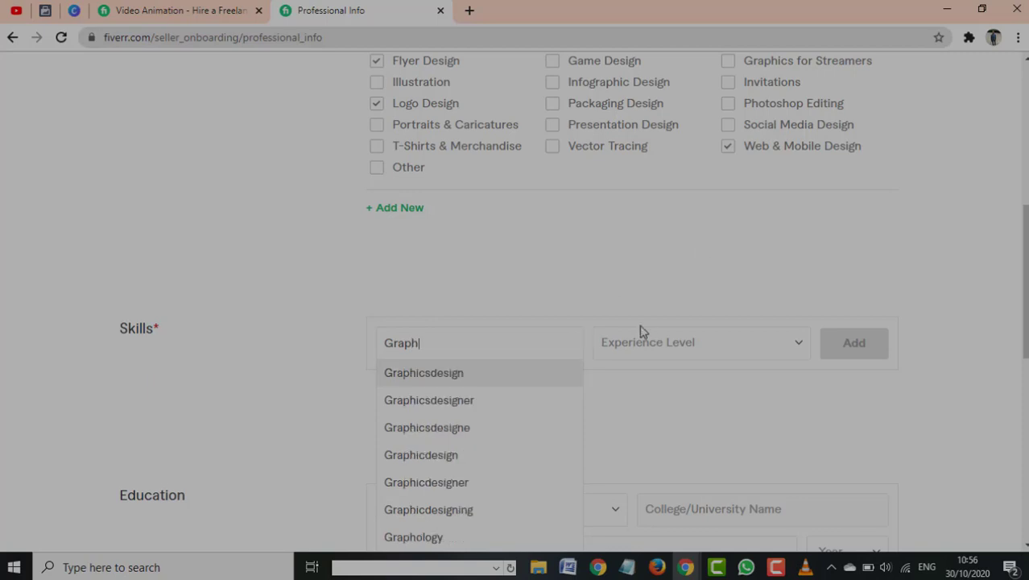
{"action": "left_click", "coordinate": [458, 385]}
{"action": "left_click", "coordinate": [792, 348]}
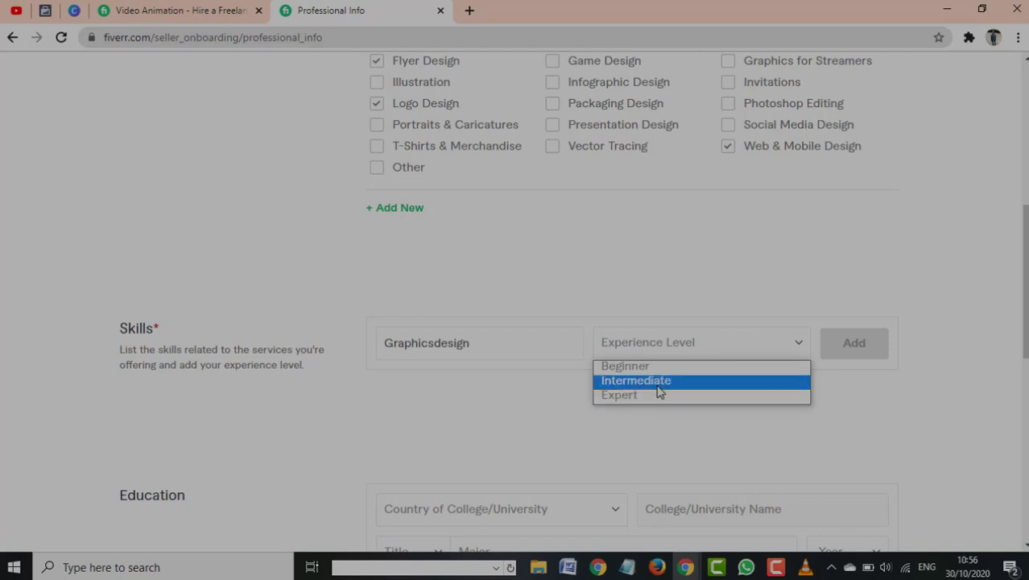
{"action": "left_click", "coordinate": [658, 385]}
{"action": "left_click", "coordinate": [864, 356]}
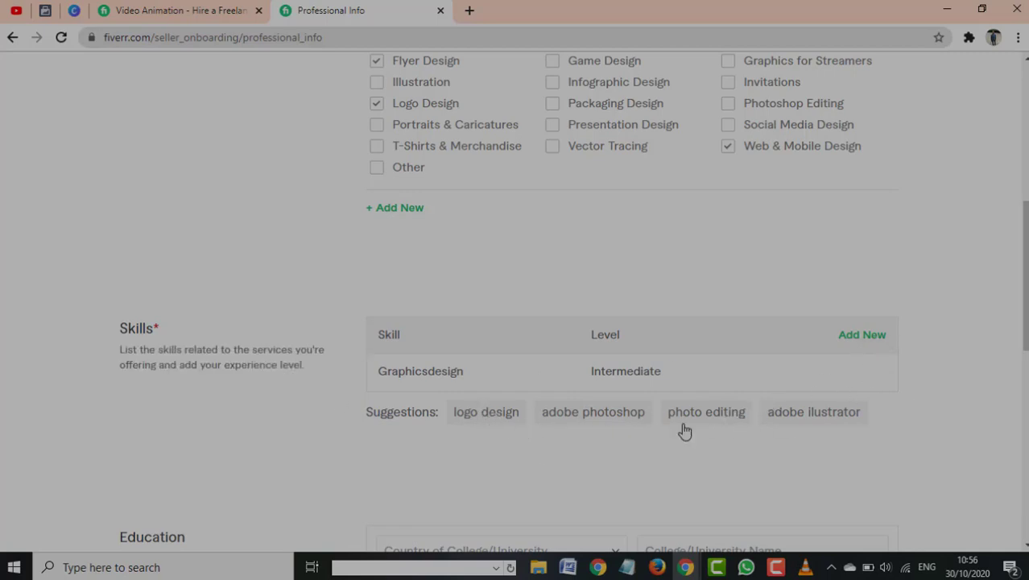
Add Webdevelopment to the skills at Expert level
{"action": "left_click", "coordinate": [496, 422]}
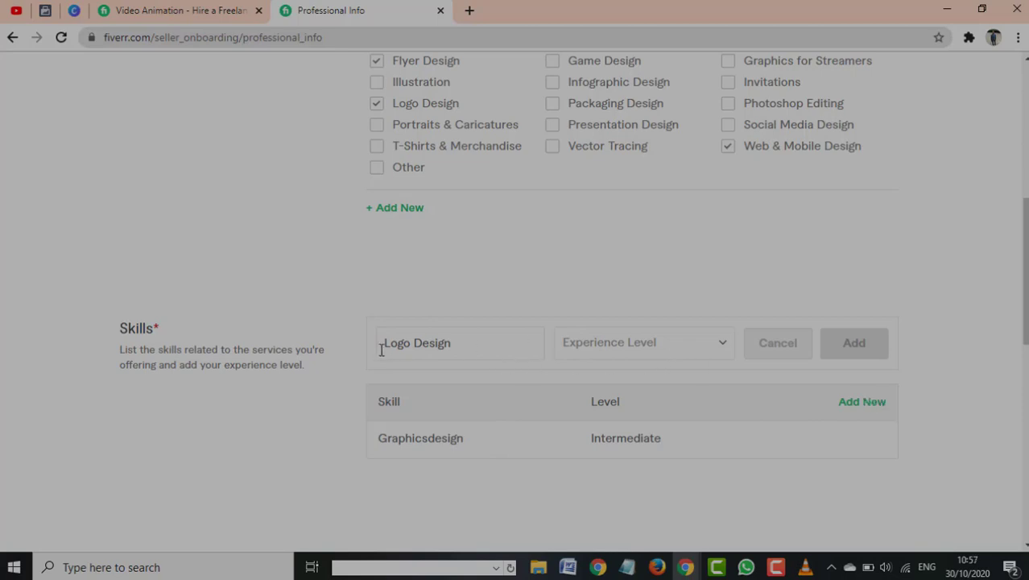
{"action": "left_click", "coordinate": [858, 403]}
{"action": "type", "text": "Web"}
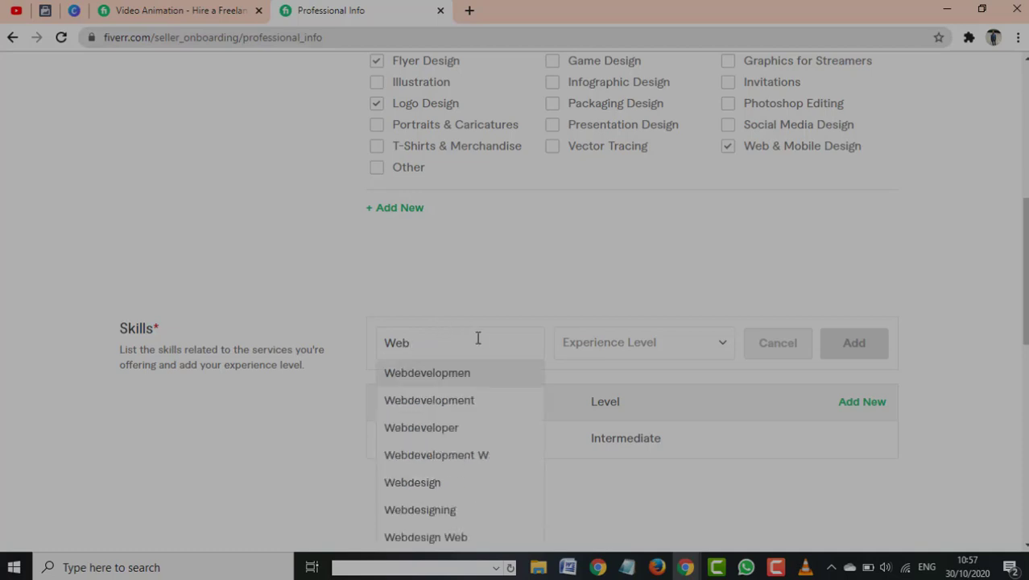
{"action": "left_click", "coordinate": [462, 409]}
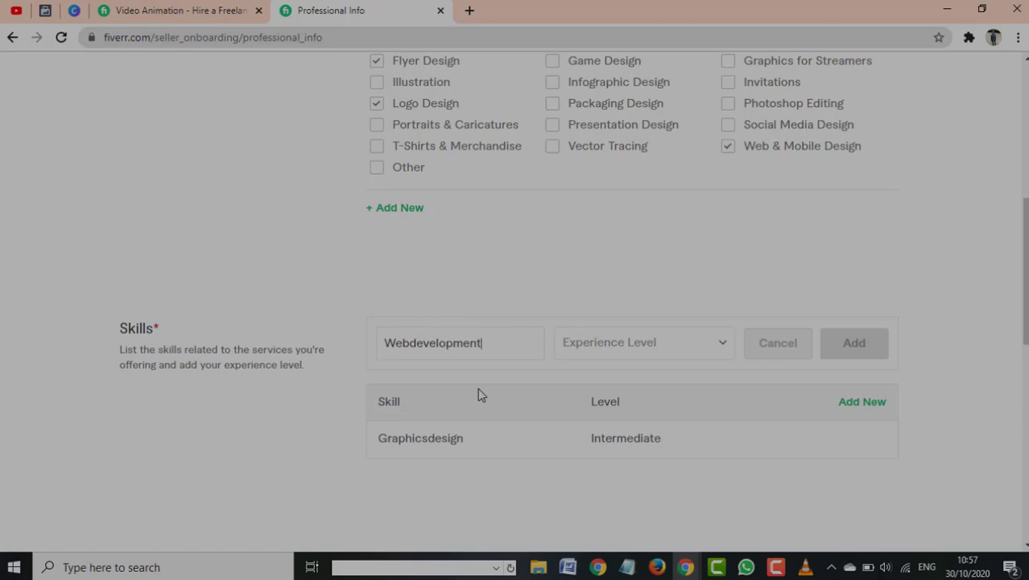
{"action": "left_click", "coordinate": [656, 343]}
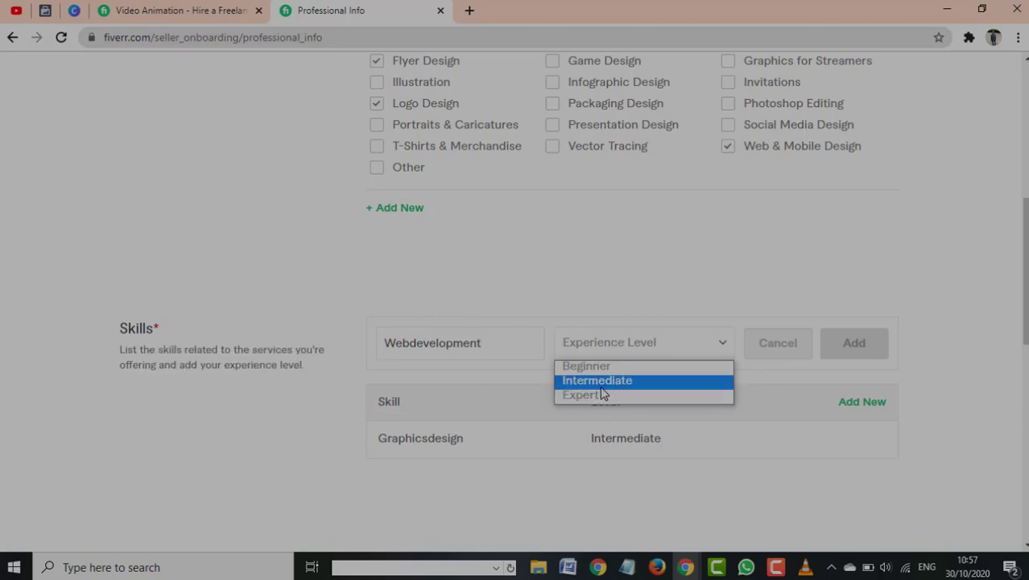
{"action": "left_click", "coordinate": [601, 380]}
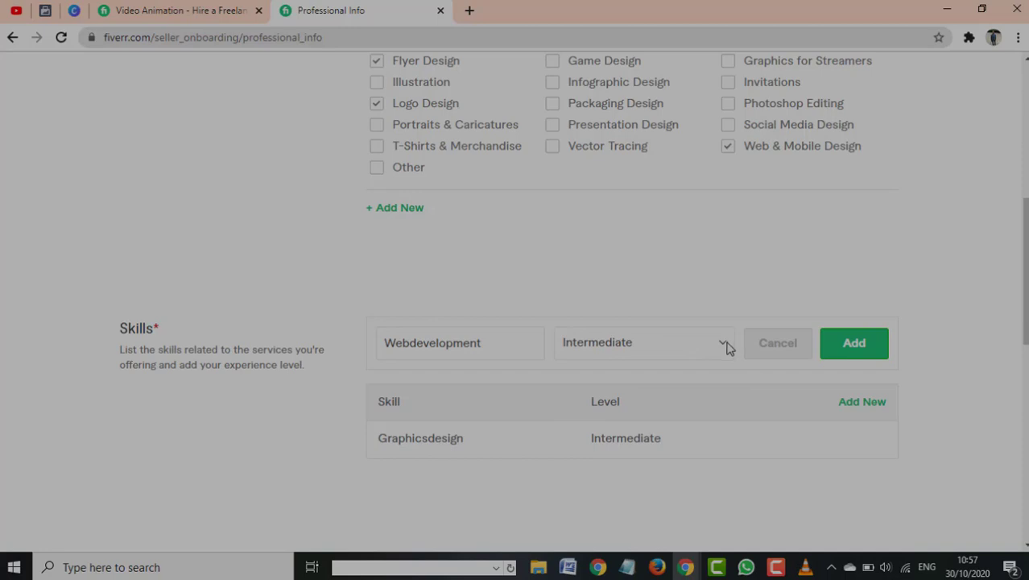
{"action": "left_click", "coordinate": [726, 346]}
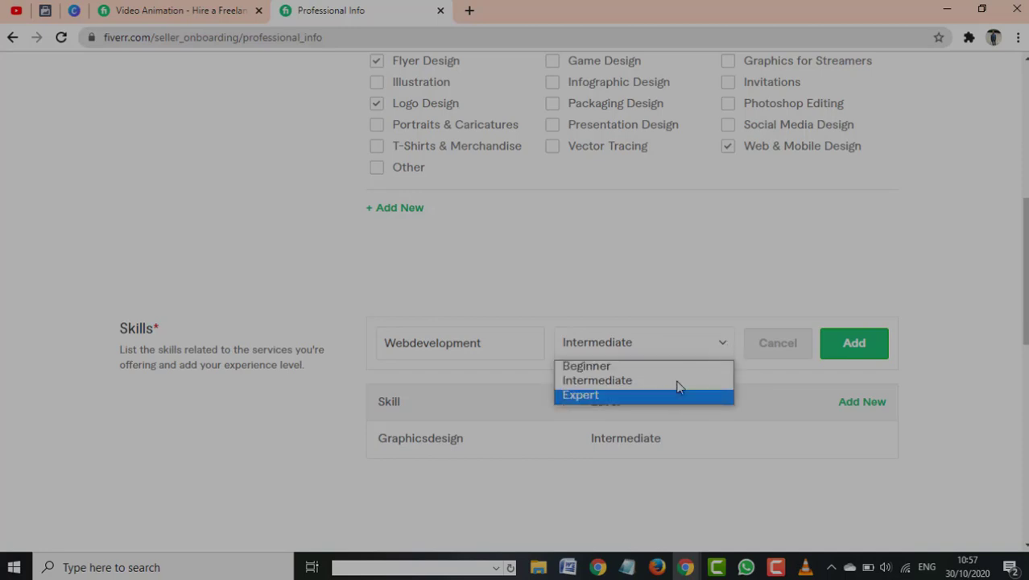
{"action": "left_click", "coordinate": [677, 393]}
{"action": "left_click", "coordinate": [851, 346]}
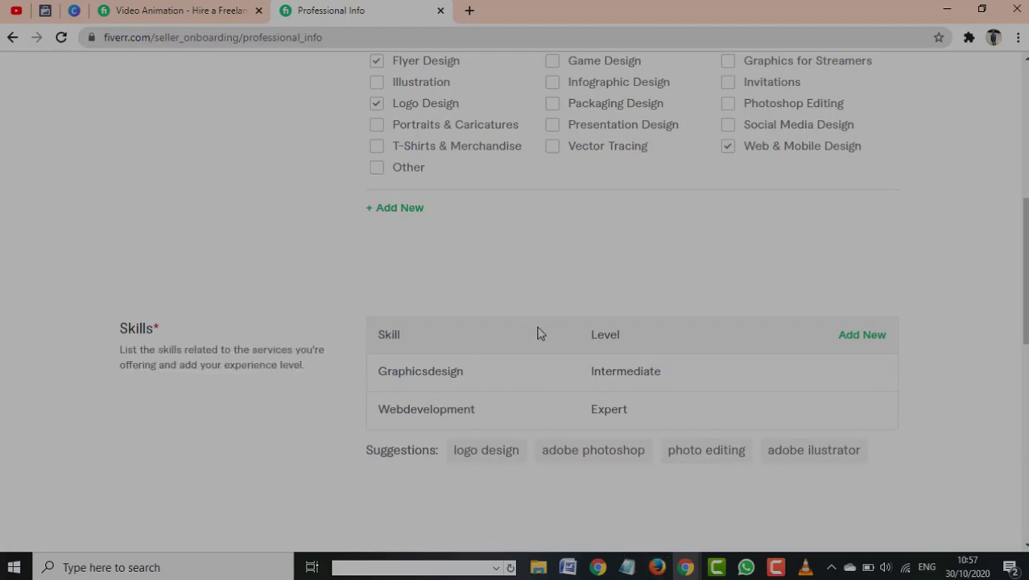
Add Video Editor to the skills at Expert level
{"action": "left_click", "coordinate": [872, 336]}
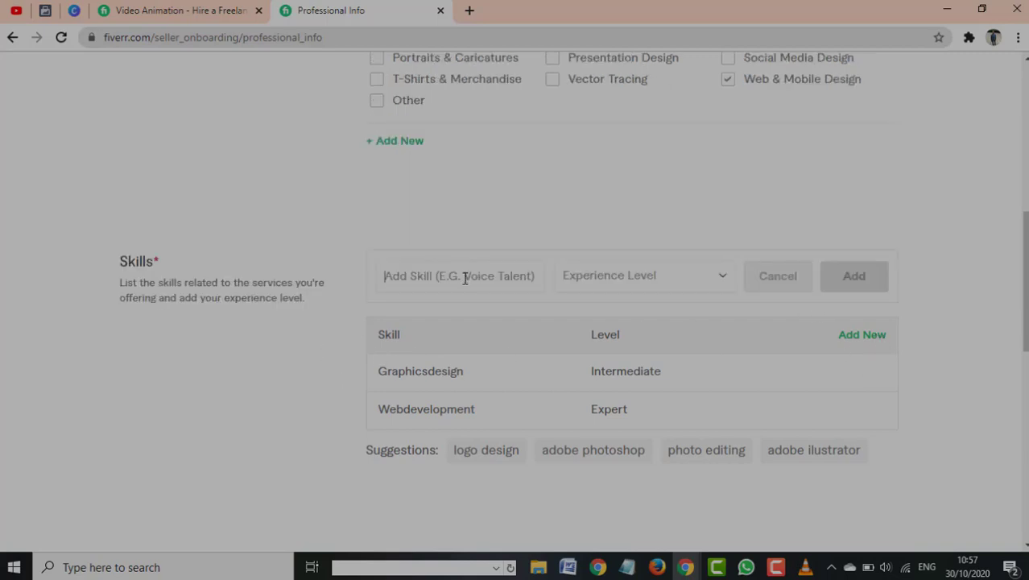
{"action": "type", "text": "Vid"}
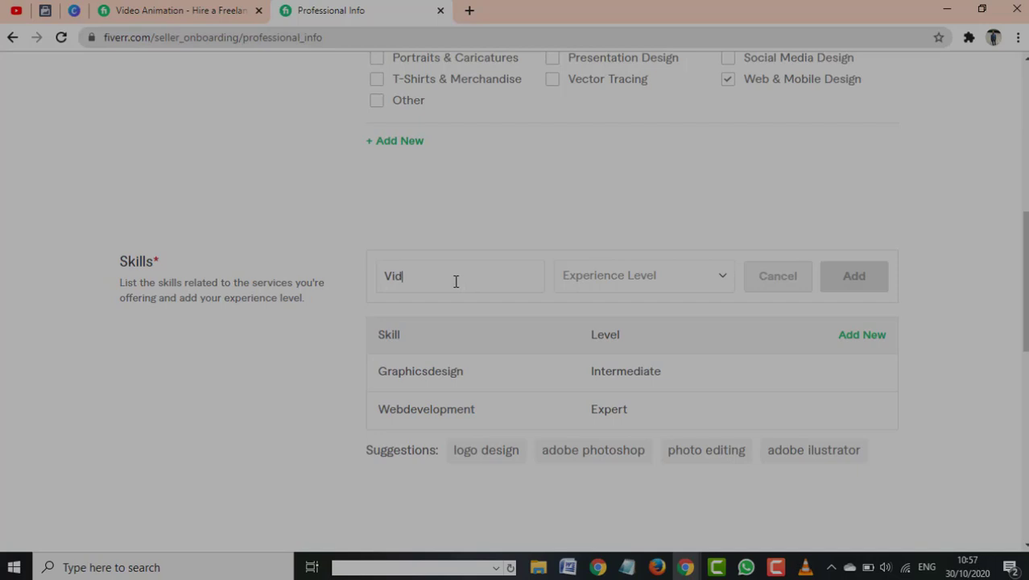
{"action": "type", "text": "eo Edi"}
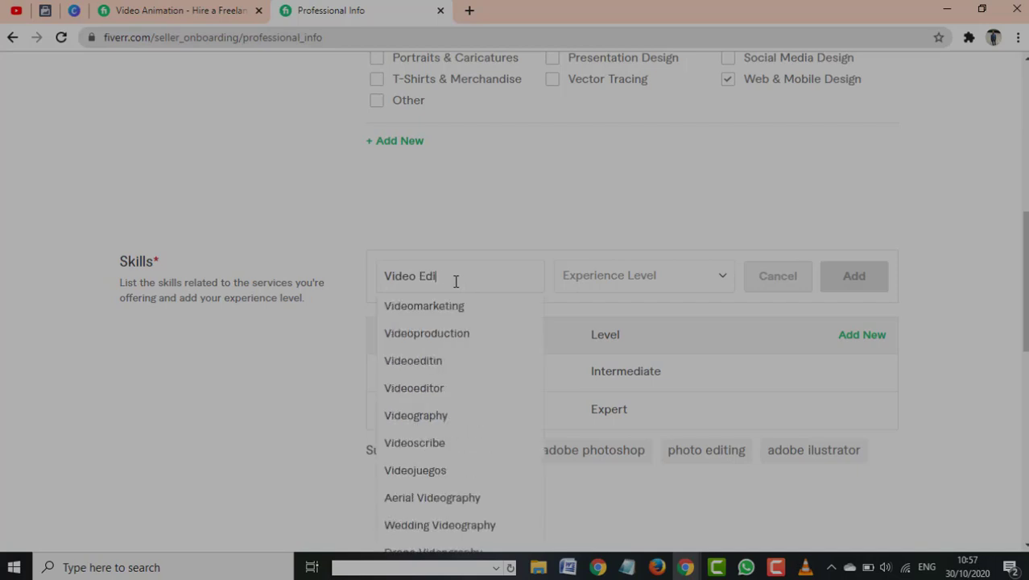
{"action": "type", "text": "ting"}
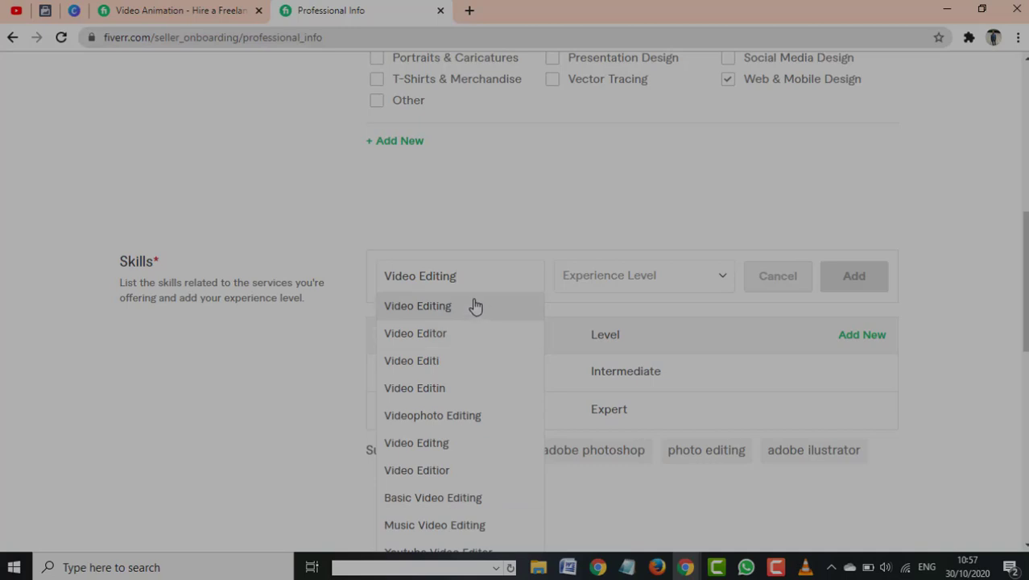
{"action": "left_click", "coordinate": [446, 339]}
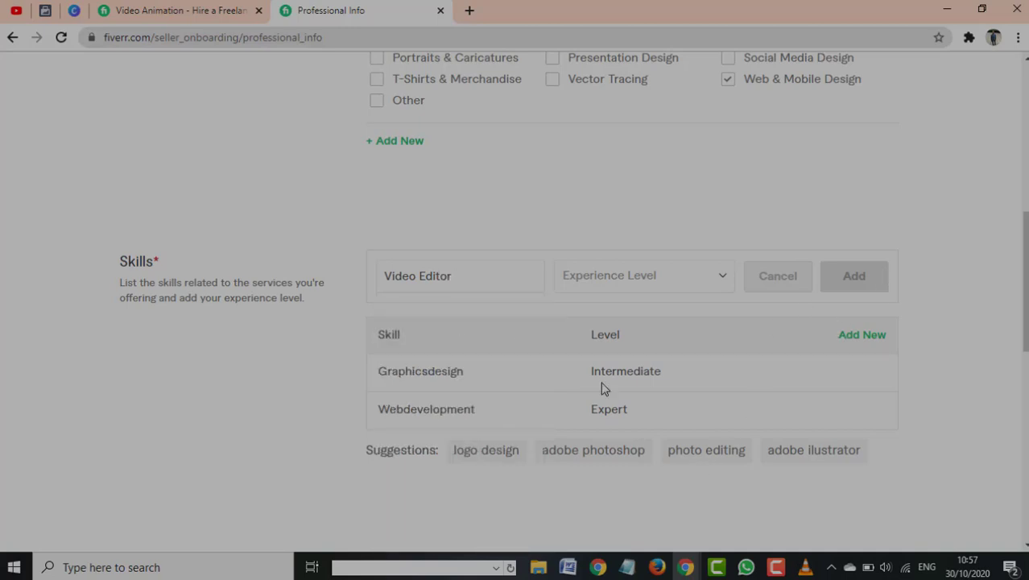
{"action": "left_click", "coordinate": [640, 278]}
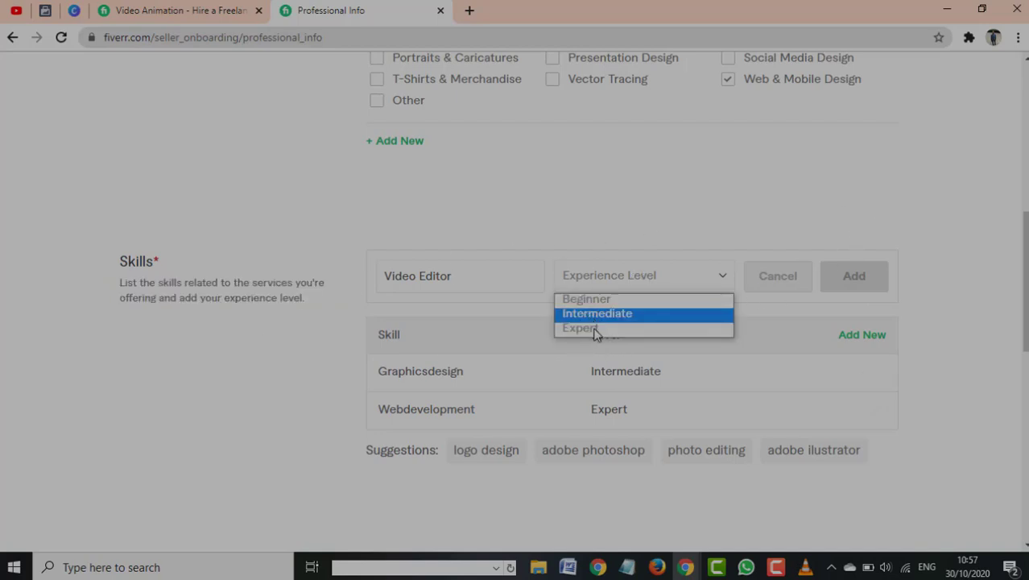
{"action": "left_click", "coordinate": [593, 328]}
{"action": "left_click", "coordinate": [855, 278]}
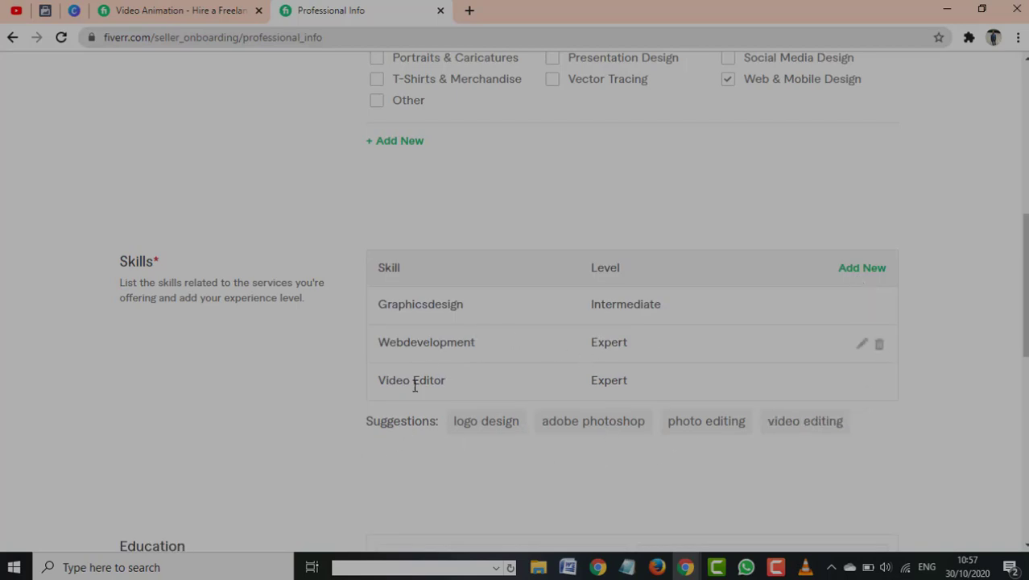
Choose Nigeria as the college's country
{"action": "scroll", "coordinate": [546, 331], "scroll_direction": "down", "scroll_amount": 2}
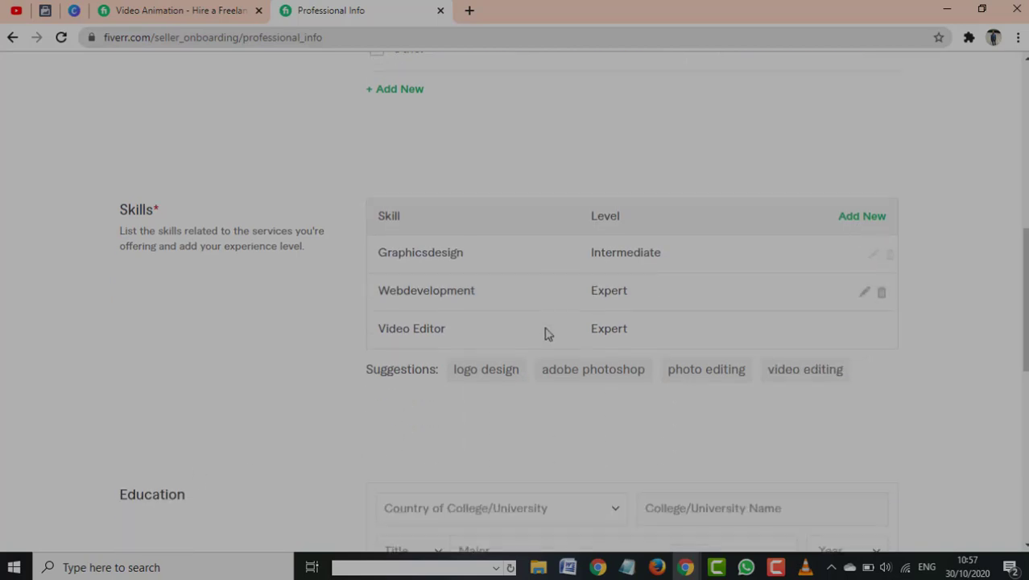
{"action": "scroll", "coordinate": [725, 241], "scroll_direction": "up", "scroll_amount": 2}
{"action": "scroll", "coordinate": [598, 396], "scroll_direction": "down", "scroll_amount": 4}
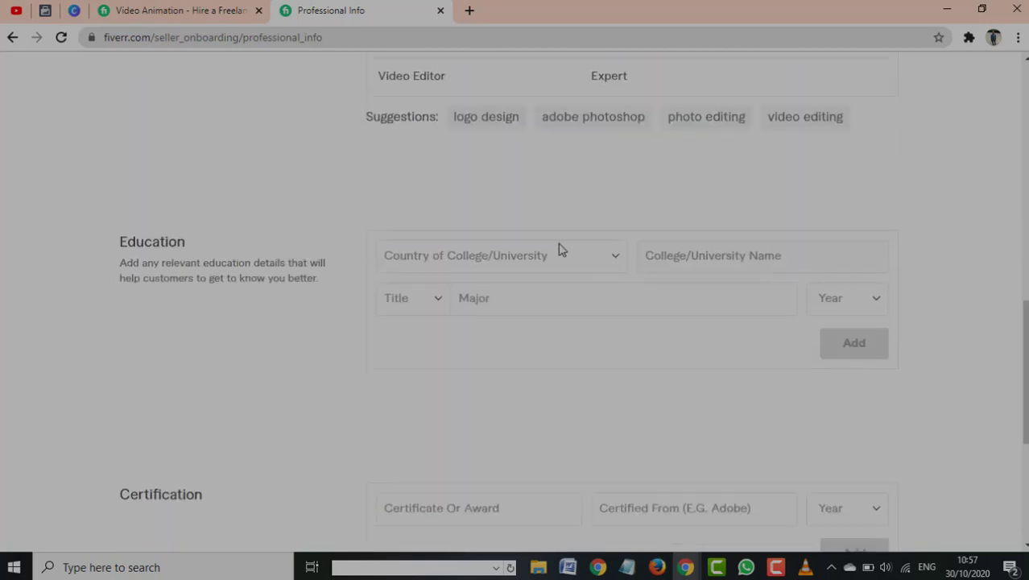
{"action": "left_click", "coordinate": [613, 259]}
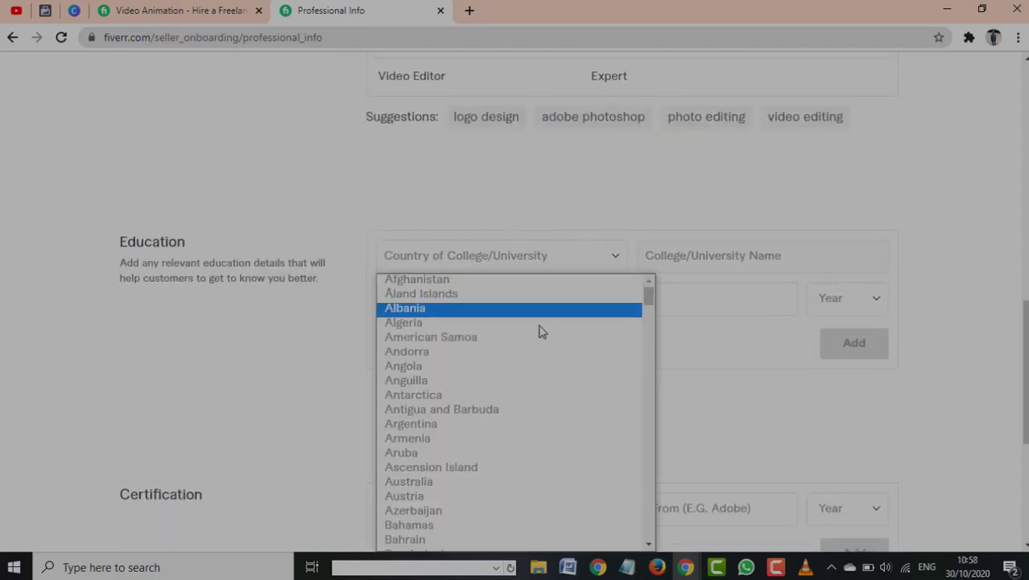
{"action": "key", "text": "n"}
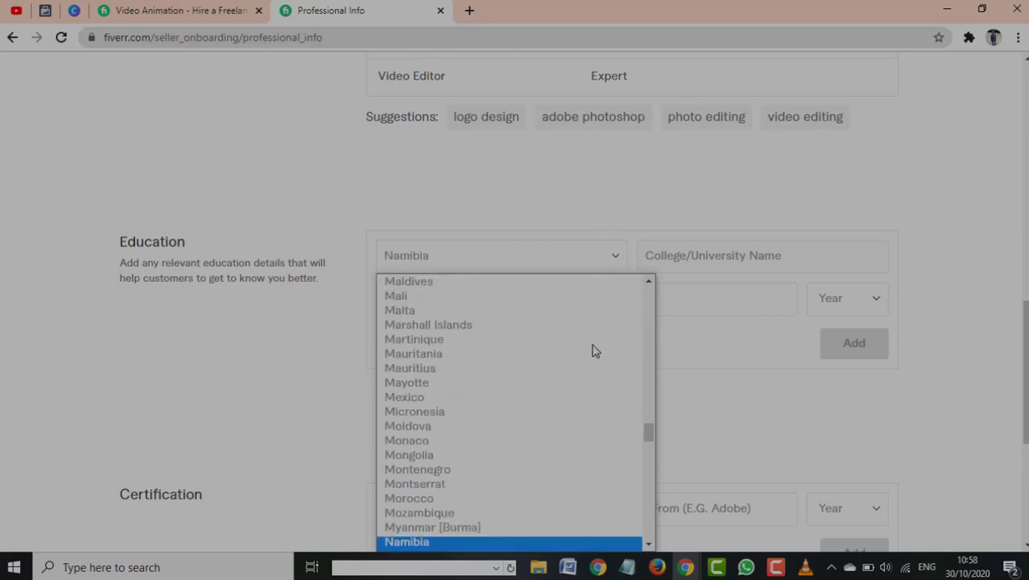
{"action": "key", "text": "i"}
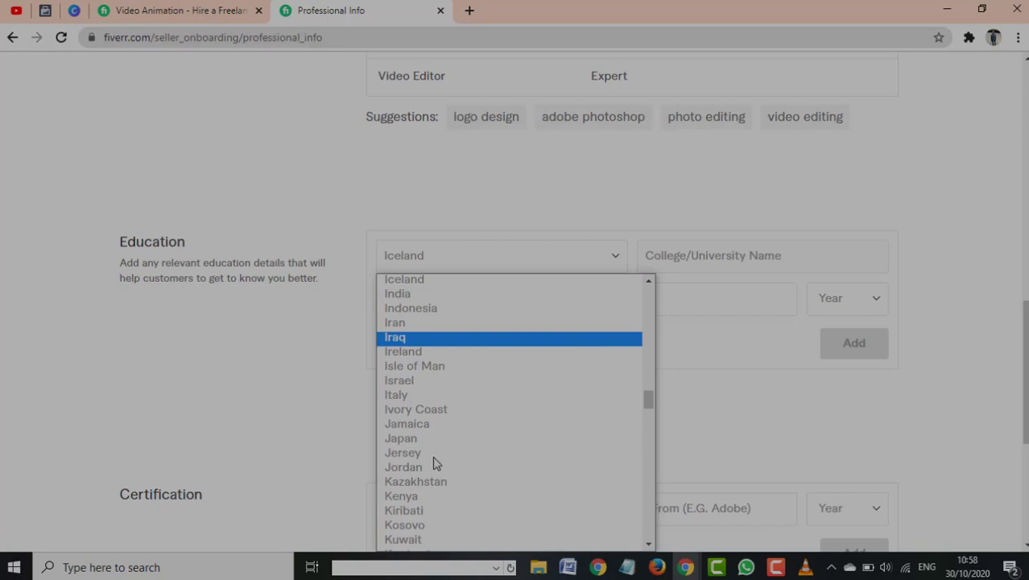
{"action": "scroll", "coordinate": [435, 451], "scroll_direction": "down", "scroll_amount": 4}
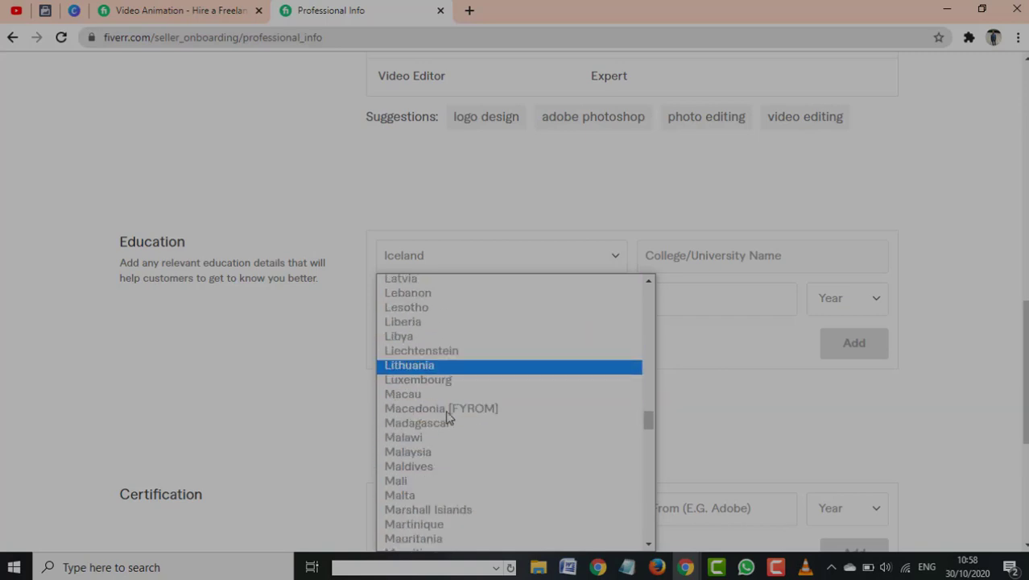
{"action": "scroll", "coordinate": [447, 417], "scroll_direction": "down", "scroll_amount": 8}
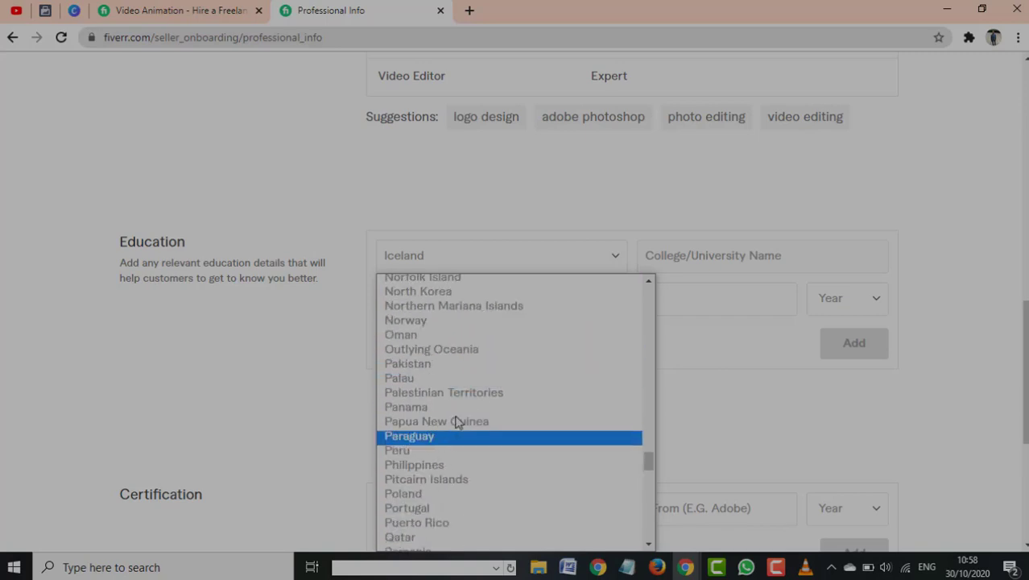
{"action": "scroll", "coordinate": [467, 386], "scroll_direction": "up", "scroll_amount": 4}
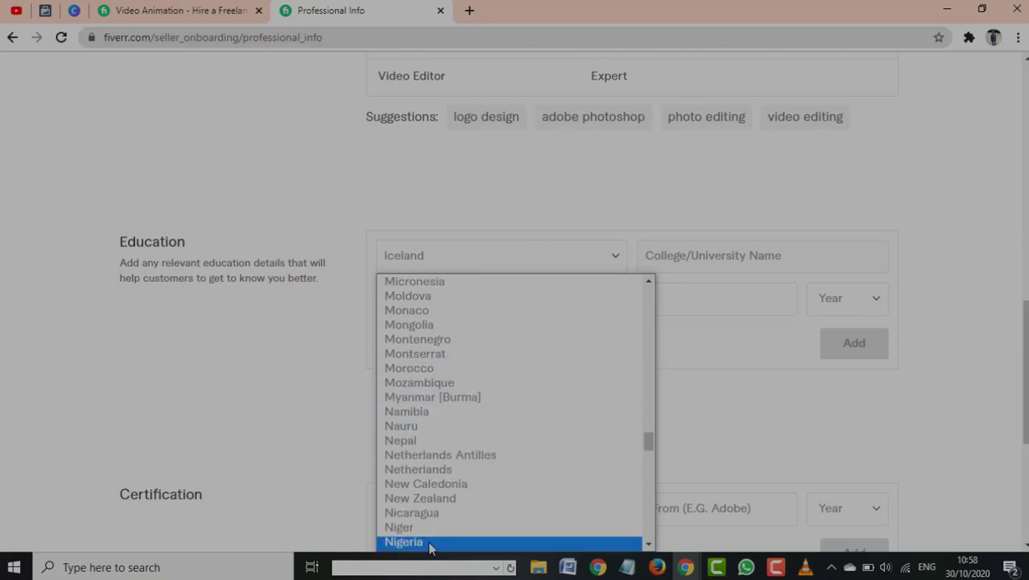
{"action": "left_click", "coordinate": [429, 543]}
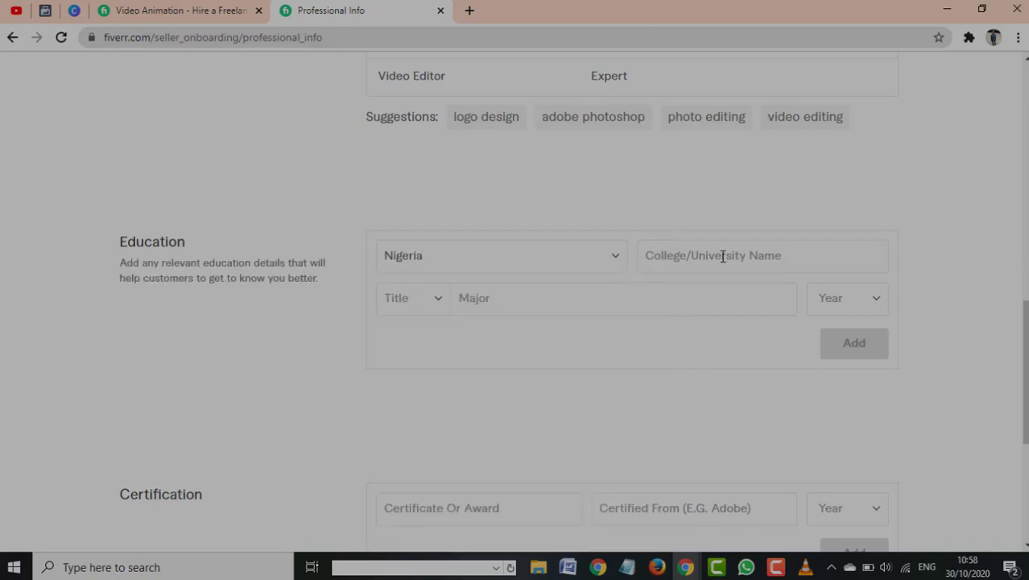
Set Covenant University as the school, Certificate as the title, and 2015 as graduation year
{"action": "left_click", "coordinate": [850, 261]}
{"action": "type", "text": "C"}
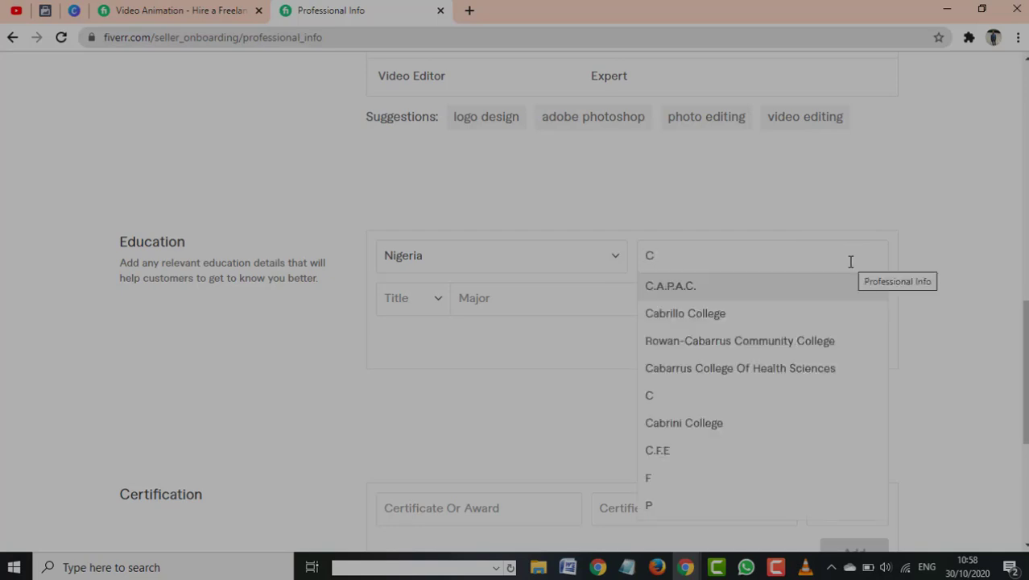
{"action": "type", "text": "ovenant"}
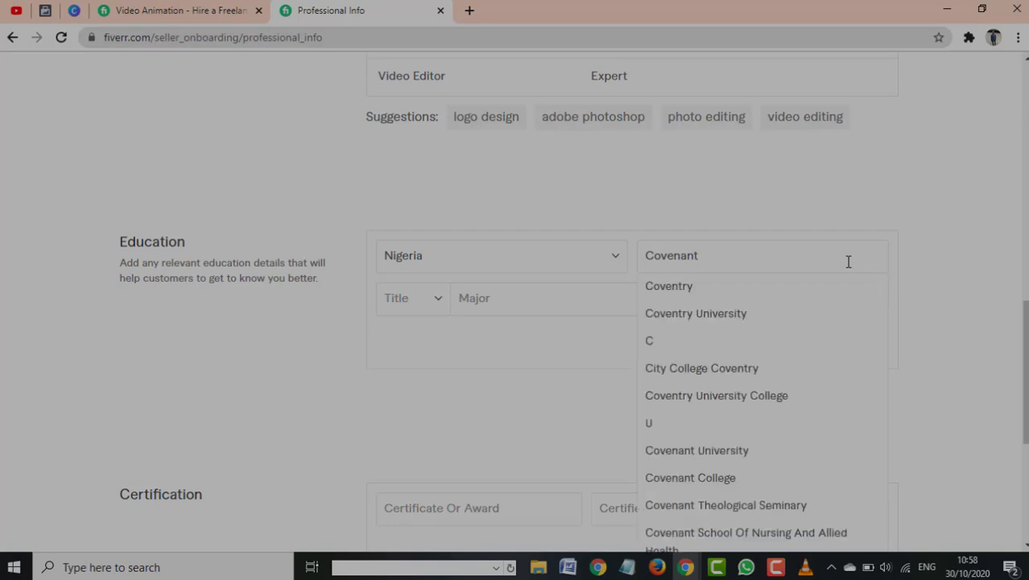
{"action": "type", "text": " Uni"}
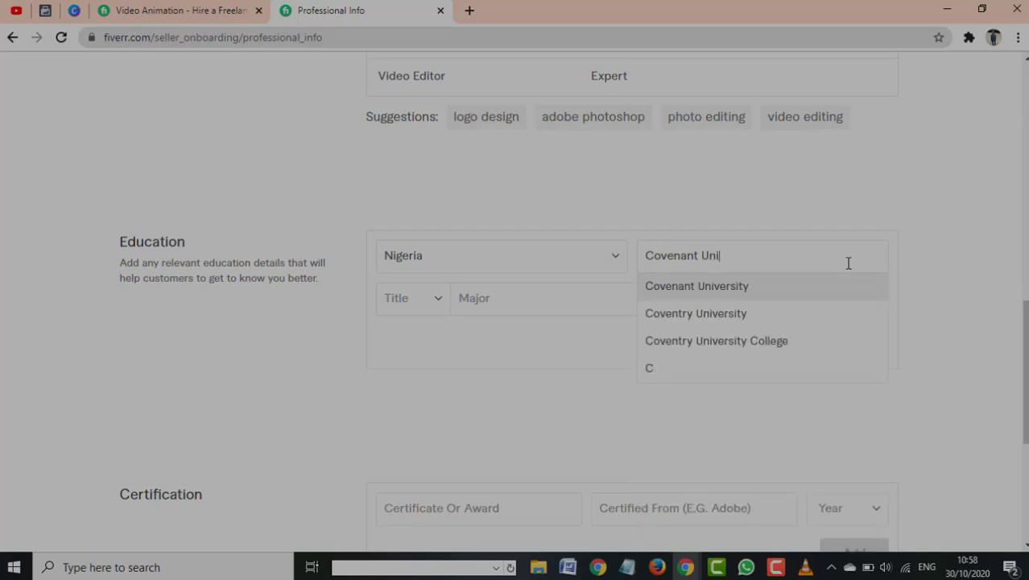
{"action": "left_click", "coordinate": [705, 292]}
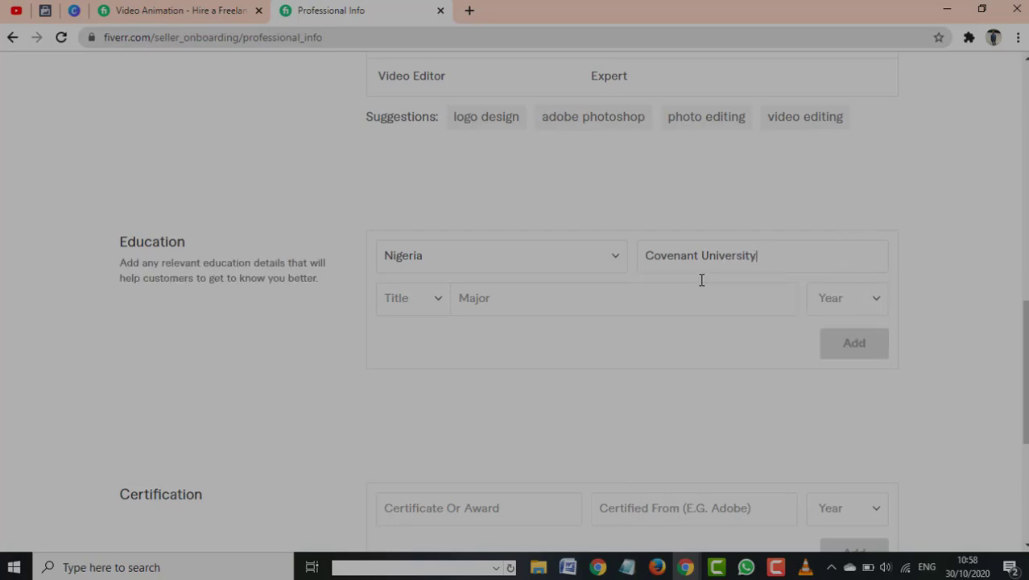
{"action": "left_click", "coordinate": [443, 304]}
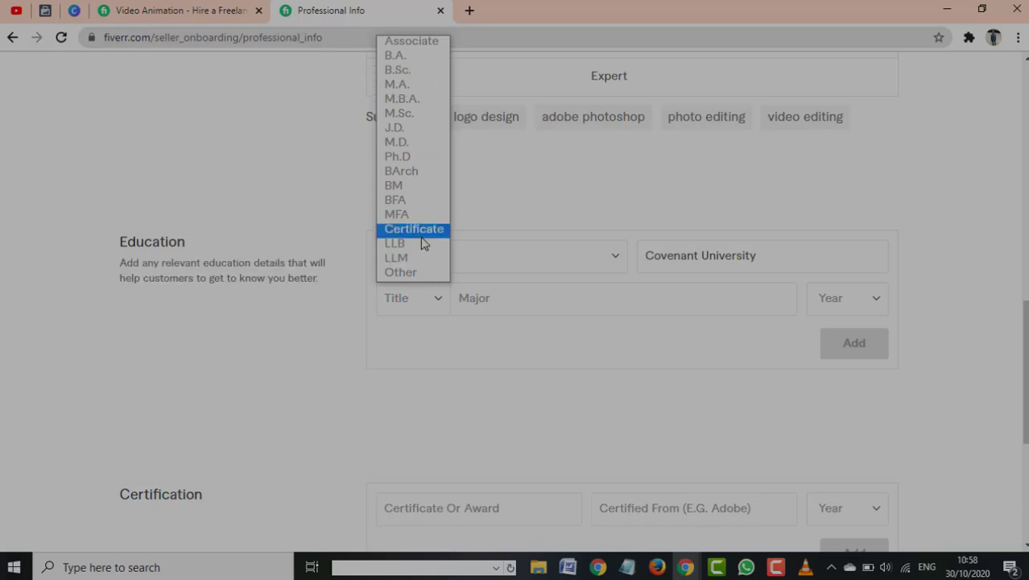
{"action": "left_click", "coordinate": [420, 236]}
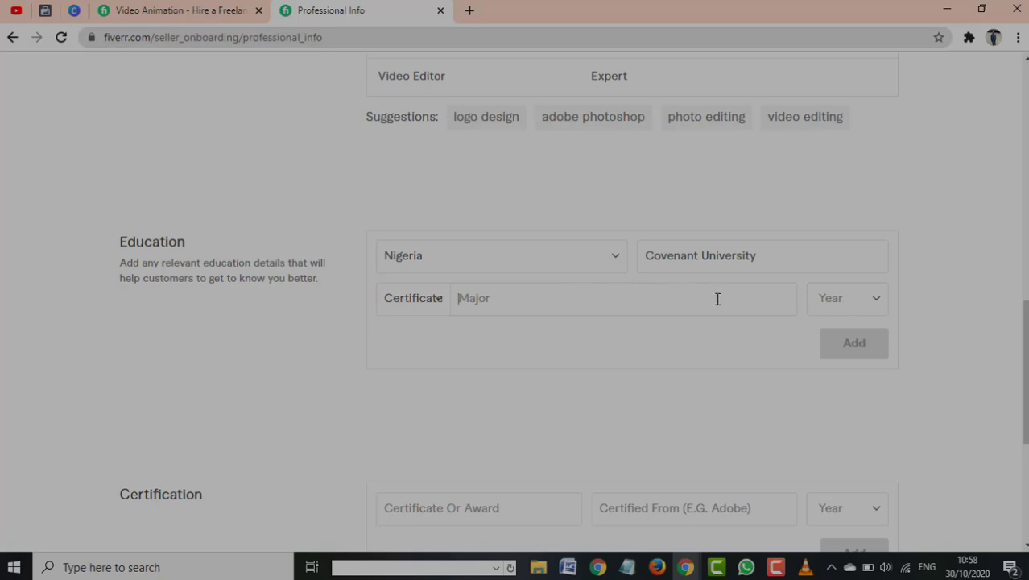
{"action": "left_click", "coordinate": [833, 307]}
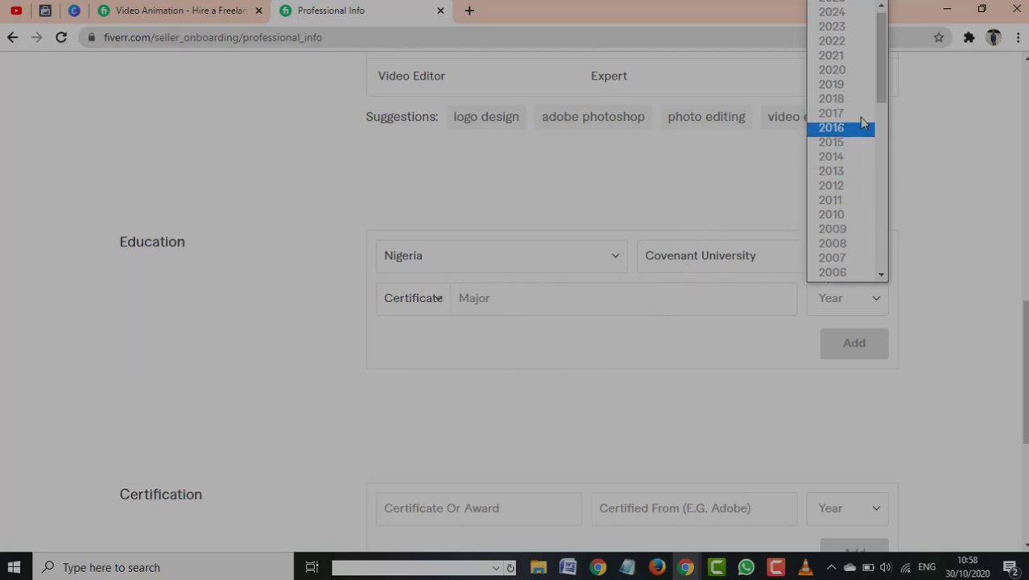
{"action": "left_click", "coordinate": [787, 311]}
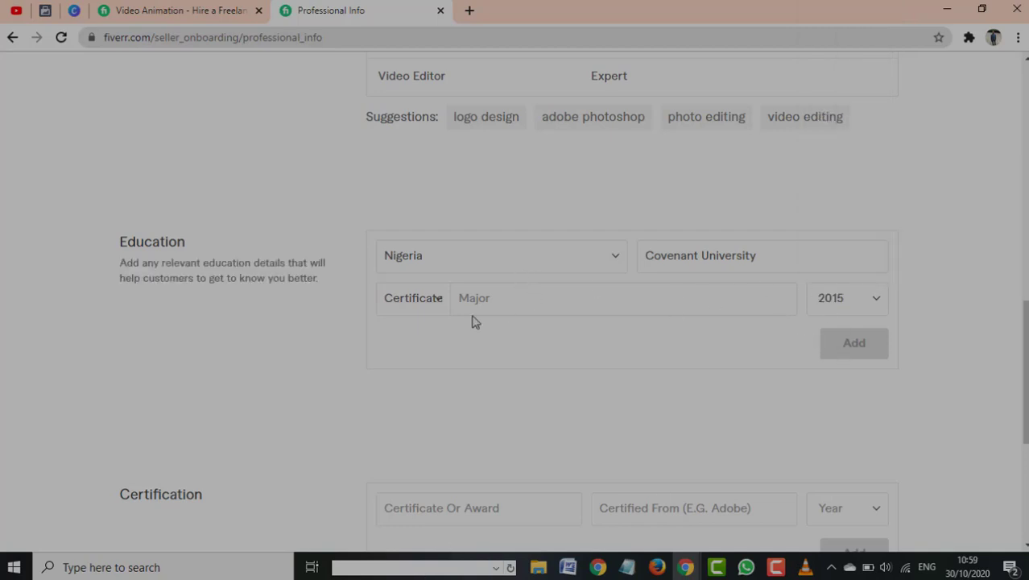
Try a suggested 'Eng' major, then enter Physchology as the major instead
{"action": "left_click", "coordinate": [512, 295]}
{"action": "type", "text": "Engineer"}
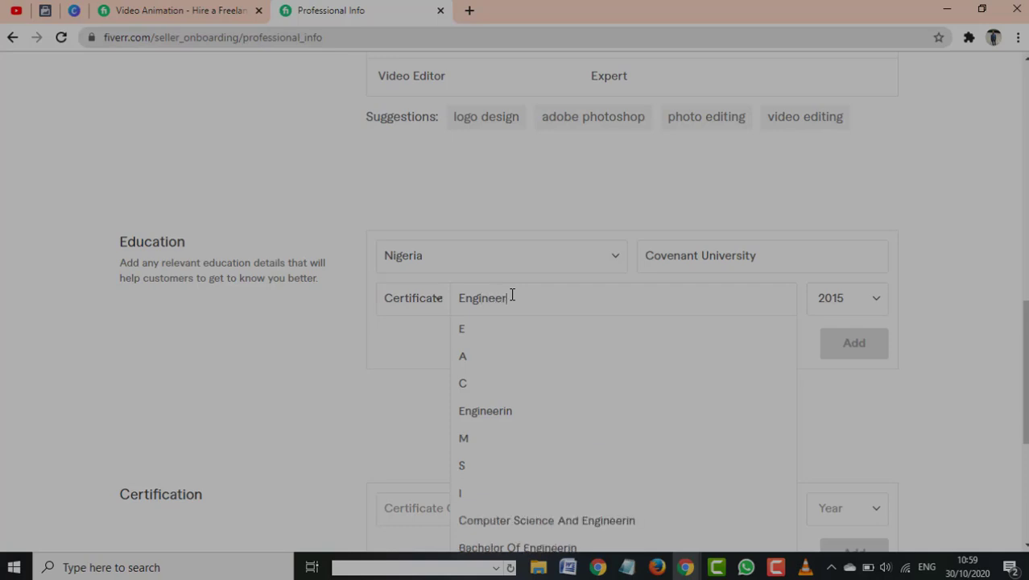
{"action": "key", "text": "Down"}
{"action": "key", "text": "Down"}
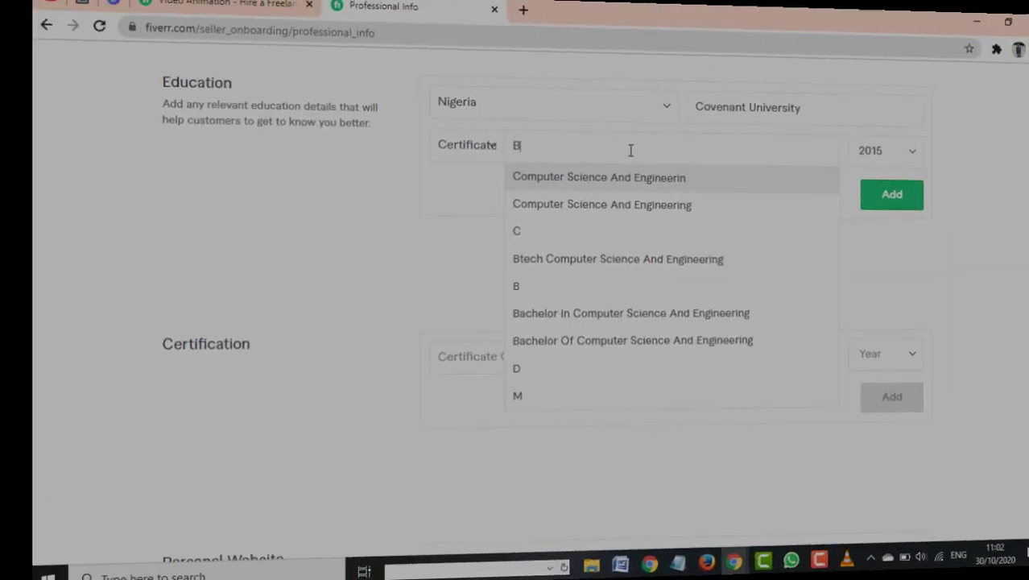
{"action": "key", "text": "Return"}
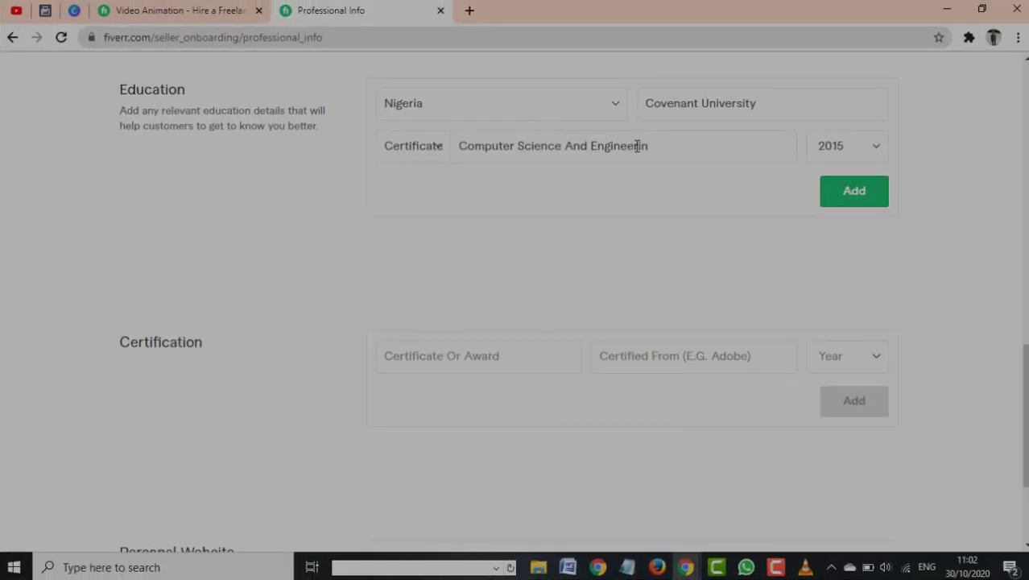
{"action": "key", "text": "BackSpace"}
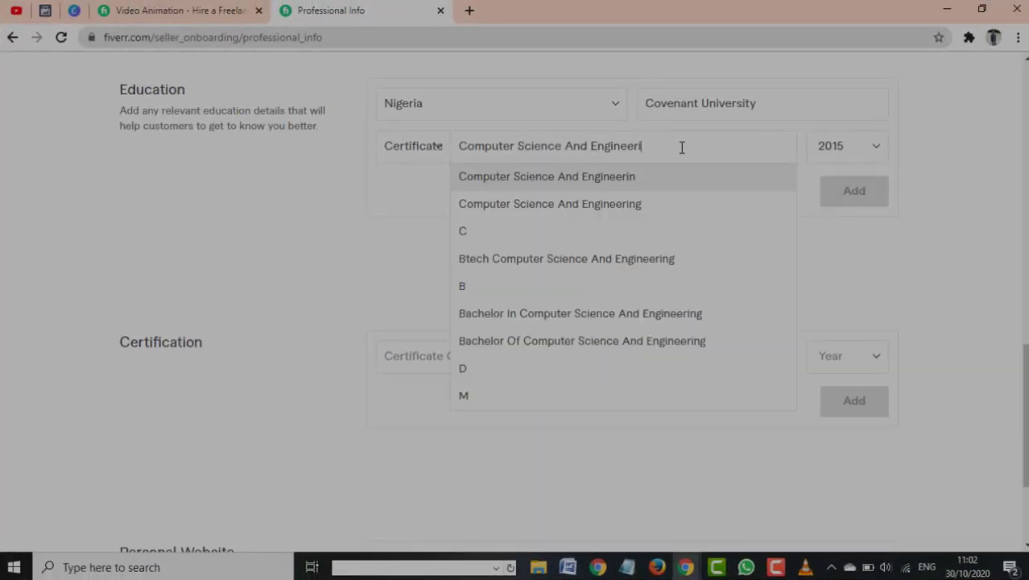
{"action": "key", "text": "BackSpace"}
{"action": "key", "text": "BackSpace"}
{"action": "key", "text": "BackSpace"}
{"action": "key", "text": "BackSpace"}
{"action": "key", "text": "BackSpace"}
{"action": "key", "text": "BackSpace"}
{"action": "key", "text": "BackSpace"}
{"action": "key", "text": "BackSpace"}
{"action": "key", "text": "BackSpace"}
{"action": "key", "text": "BackSpace"}
{"action": "key", "text": "BackSpace"}
{"action": "key", "text": "BackSpace"}
{"action": "key", "text": "BackSpace"}
{"action": "key", "text": "BackSpace"}
{"action": "key", "text": "BackSpace"}
{"action": "key", "text": "BackSpace"}
{"action": "key", "text": "BackSpace"}
{"action": "key", "text": "BackSpace"}
{"action": "key", "text": "BackSpace"}
{"action": "key", "text": "BackSpace"}
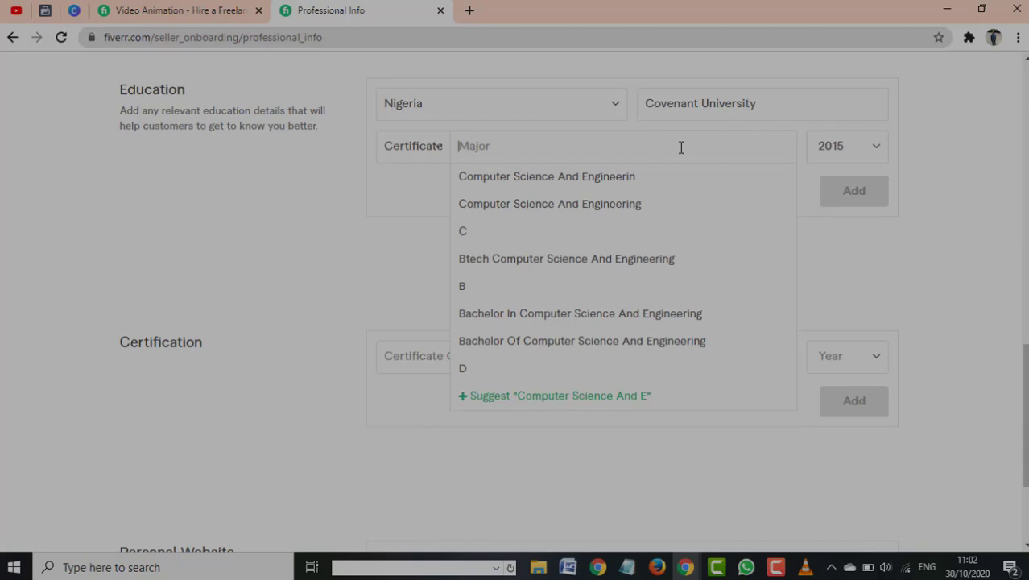
{"action": "type", "text": "Phy"}
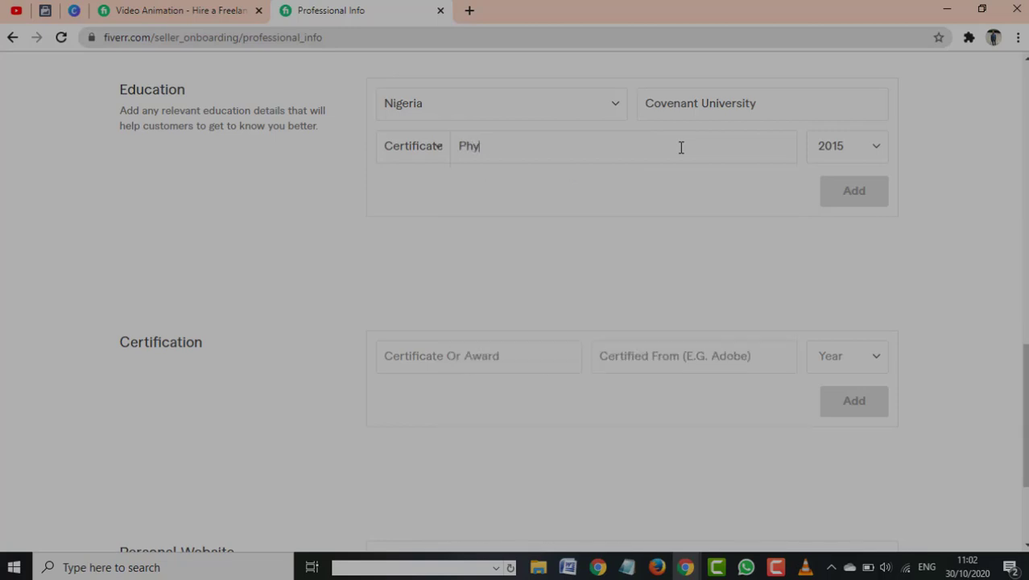
{"action": "type", "text": "s"}
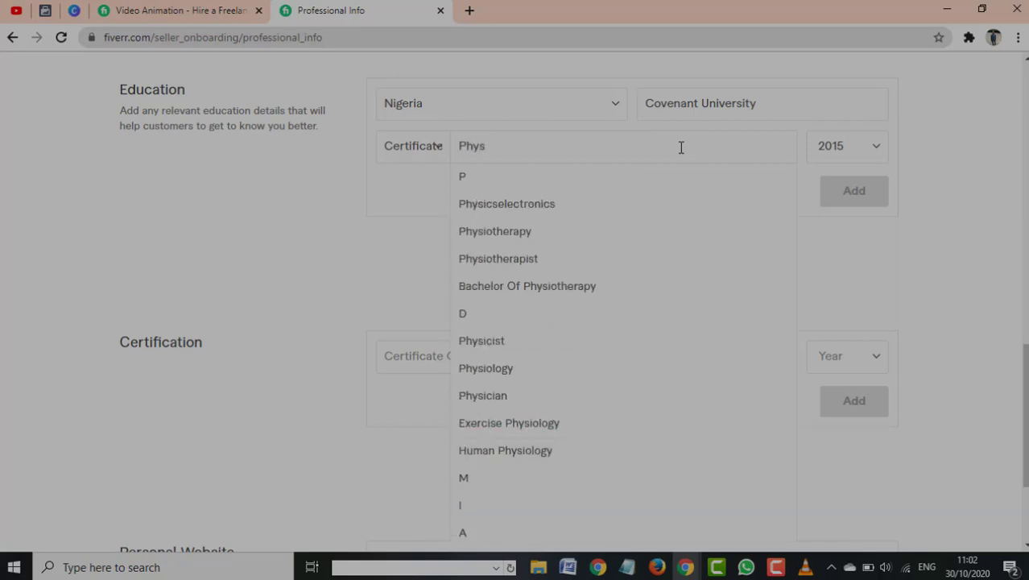
{"action": "type", "text": "cholo"}
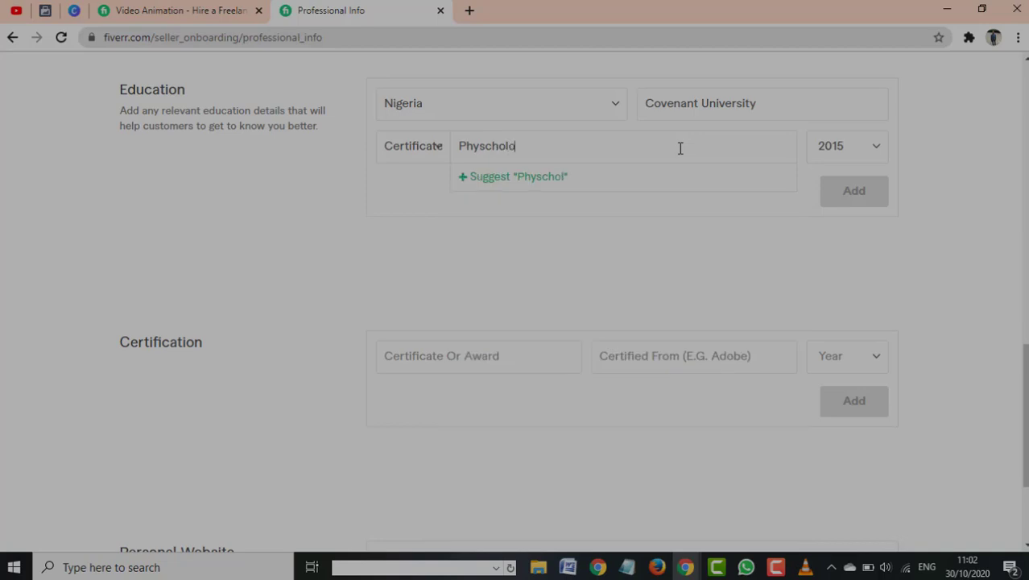
{"action": "type", "text": "gy"}
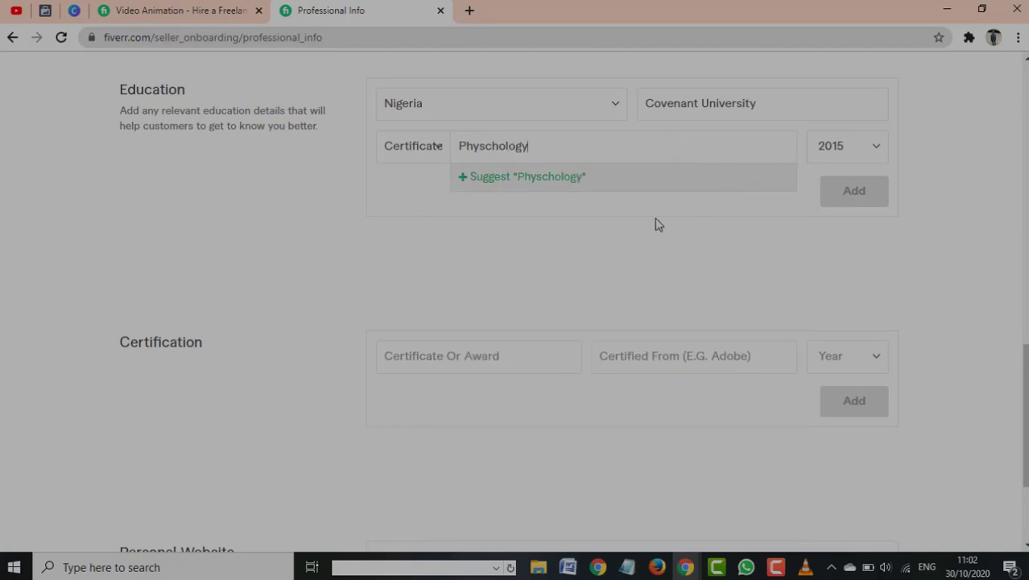
{"action": "left_click", "coordinate": [586, 177]}
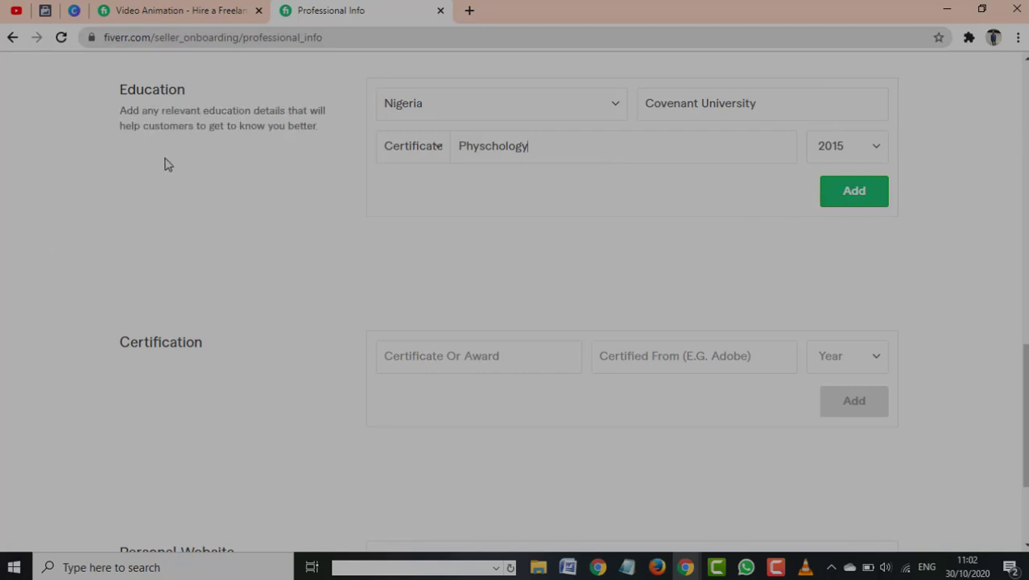
Replace the major with Web Development and confirm it
{"action": "scroll", "coordinate": [496, 333], "scroll_direction": "up", "scroll_amount": 4}
{"action": "scroll", "coordinate": [563, 322], "scroll_direction": "down", "scroll_amount": 2}
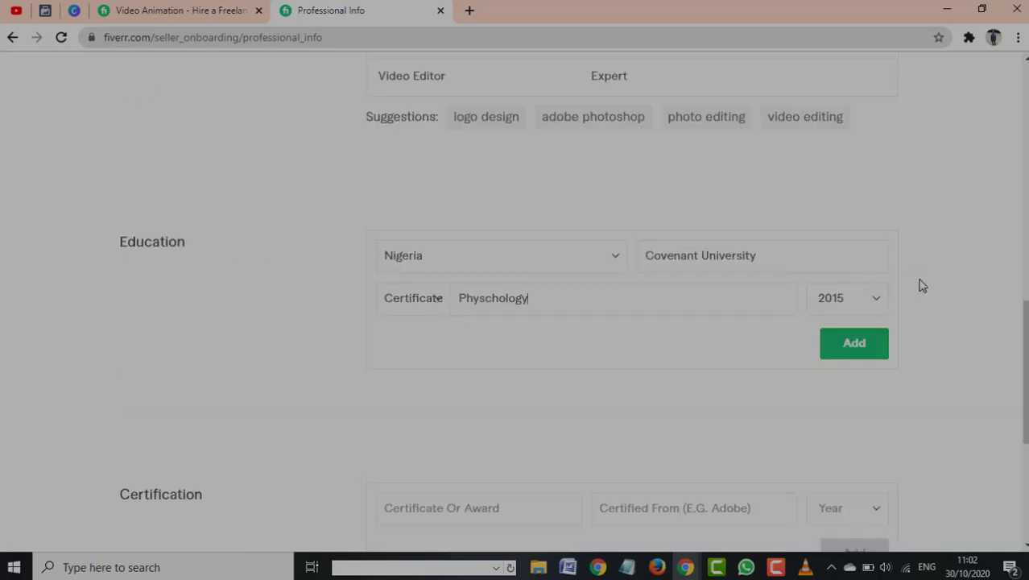
{"action": "scroll", "coordinate": [365, 367], "scroll_direction": "down", "scroll_amount": 2}
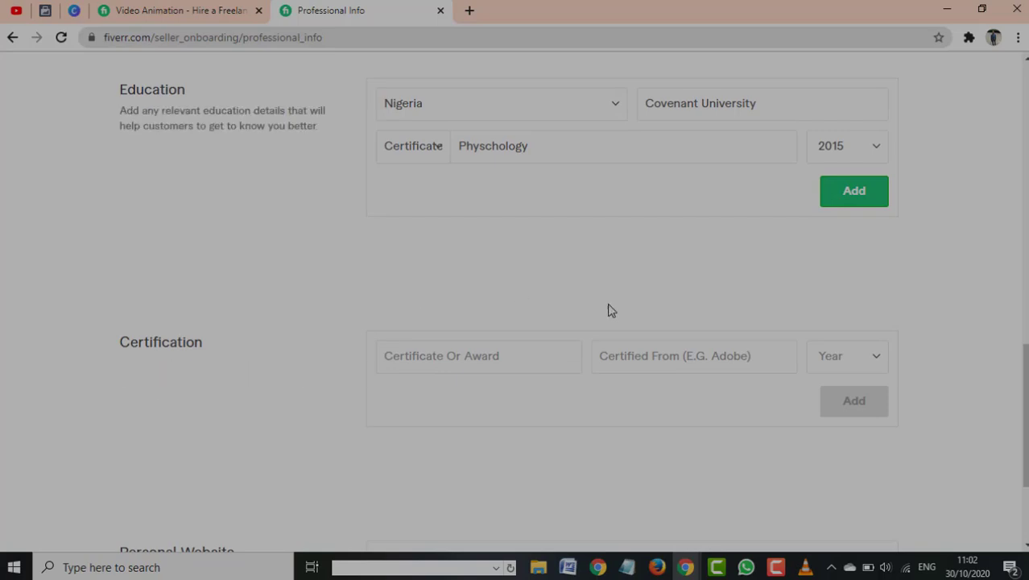
{"action": "scroll", "coordinate": [442, 213], "scroll_direction": "up", "scroll_amount": 2}
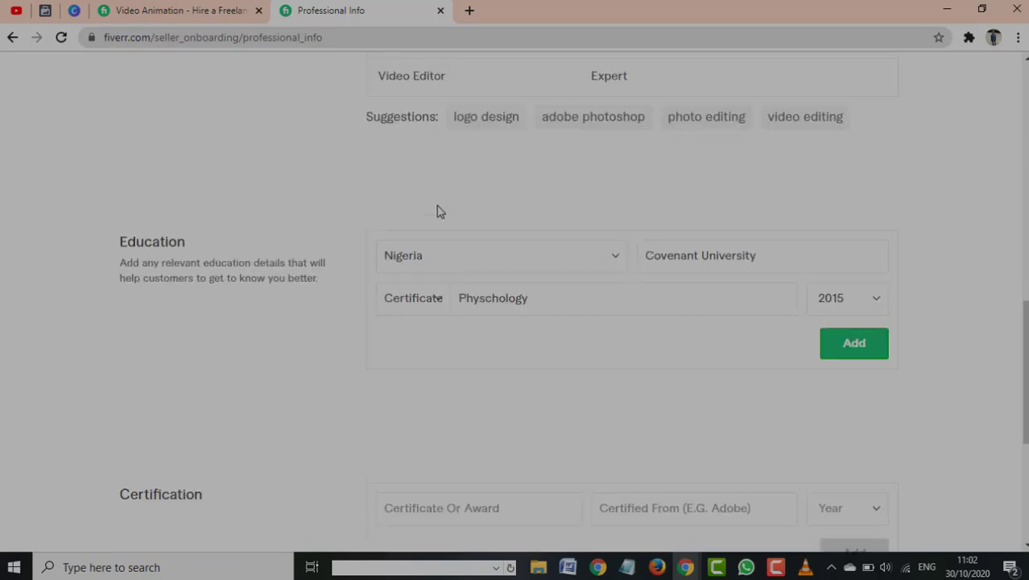
{"action": "scroll", "coordinate": [436, 219], "scroll_direction": "down", "scroll_amount": 2}
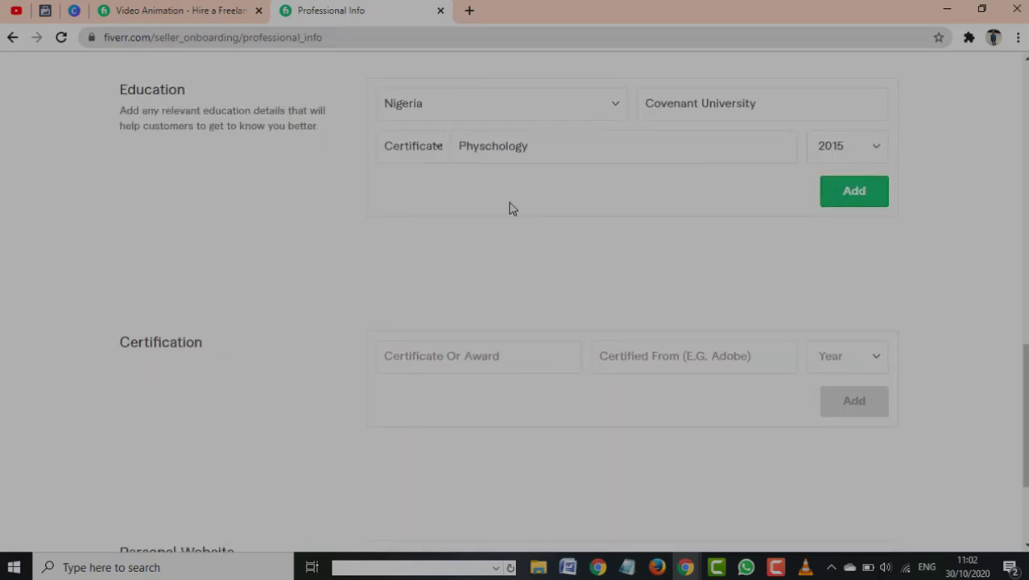
{"action": "scroll", "coordinate": [560, 161], "scroll_direction": "up", "scroll_amount": 2}
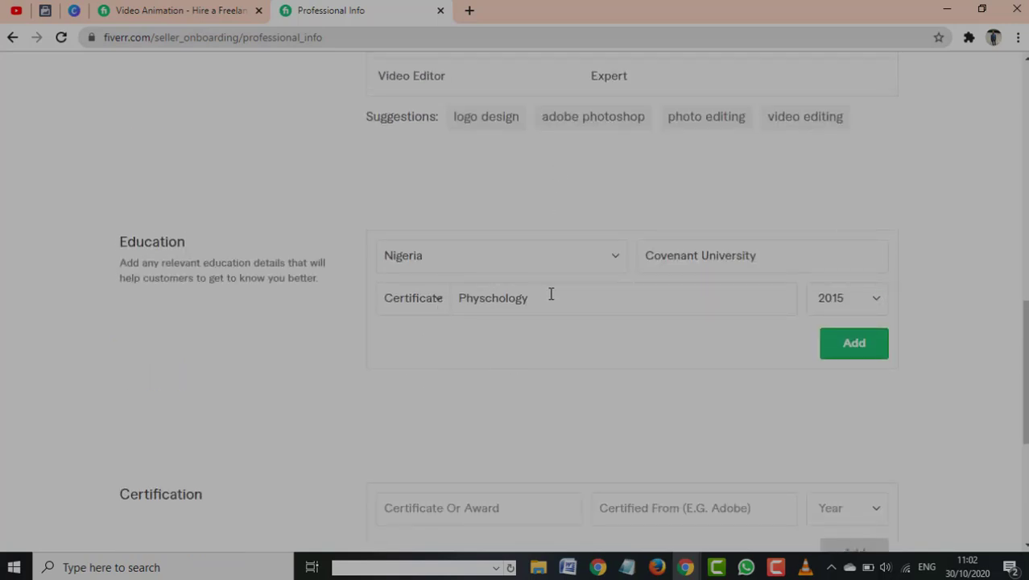
{"action": "left_click", "coordinate": [646, 289]}
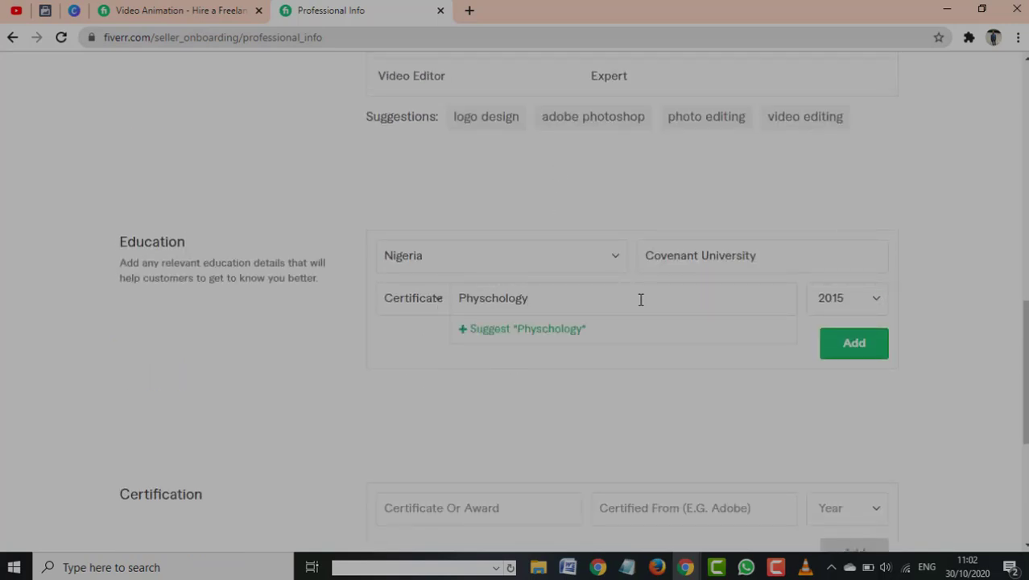
{"action": "key", "text": "BackSpace"}
{"action": "key", "text": "BackSpace"}
{"action": "key", "text": "BackSpace"}
{"action": "key", "text": "BackSpace"}
{"action": "key", "text": "BackSpace"}
{"action": "key", "text": "BackSpace"}
{"action": "key", "text": "BackSpace"}
{"action": "key", "text": "BackSpace"}
{"action": "key", "text": "BackSpace"}
{"action": "key", "text": "BackSpace"}
{"action": "key", "text": "BackSpace"}
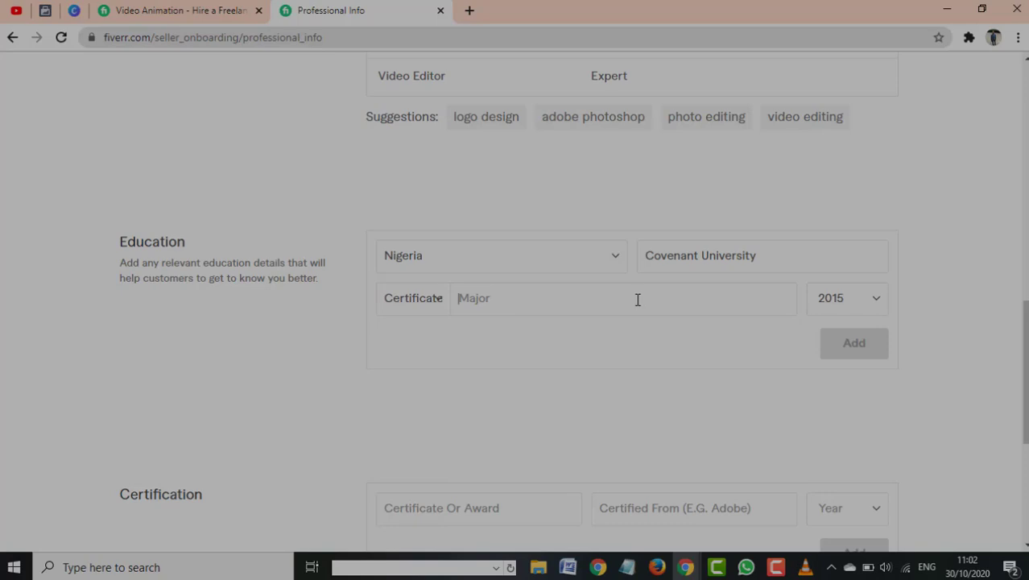
{"action": "type", "text": "Web  De"}
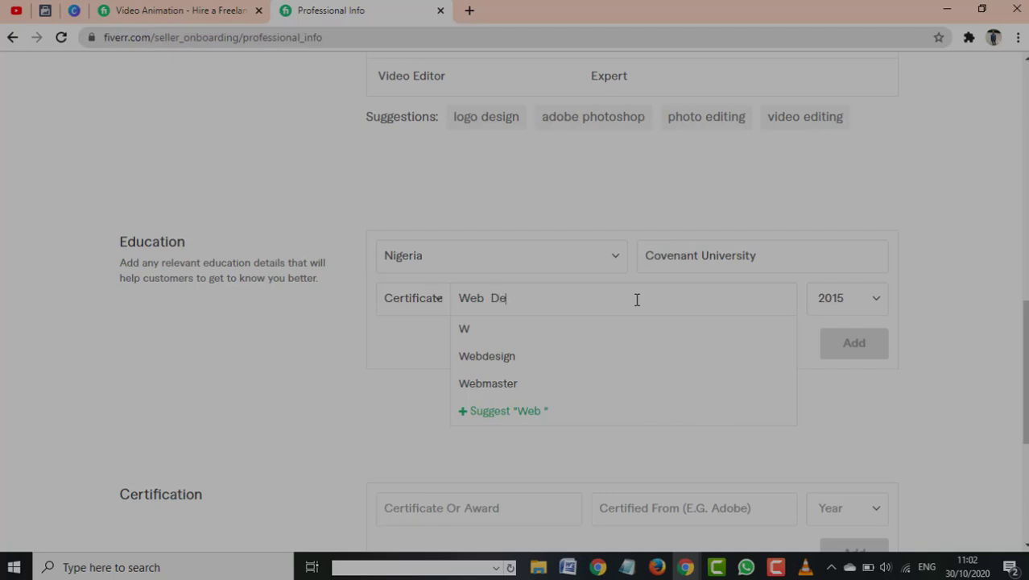
{"action": "type", "text": "velopme"}
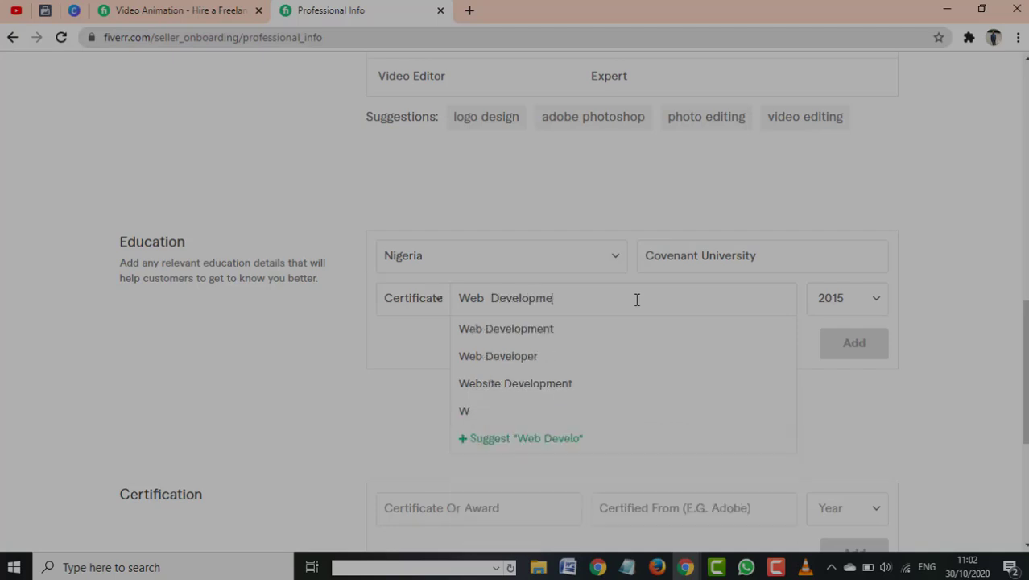
{"action": "type", "text": "nt"}
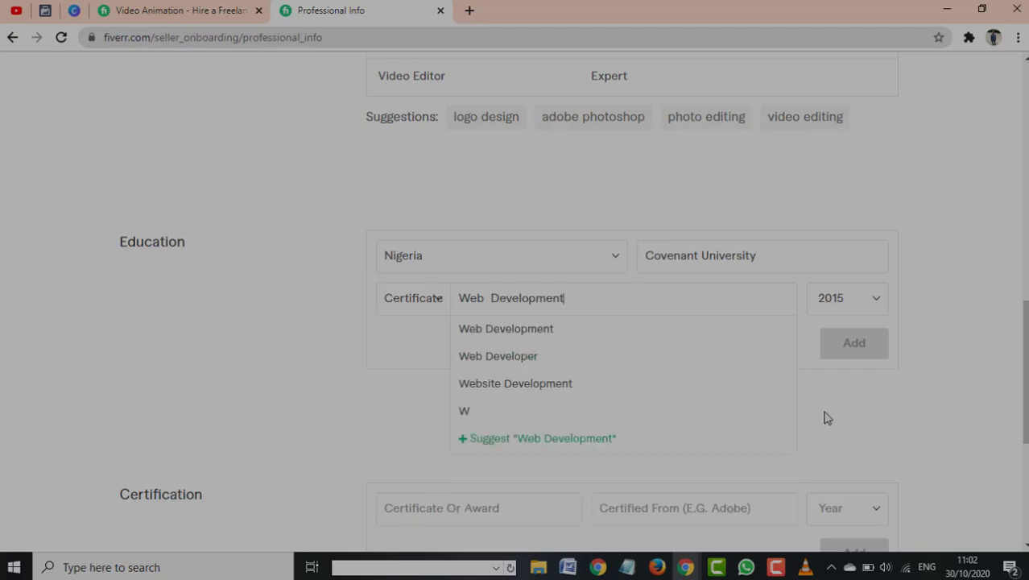
{"action": "left_click", "coordinate": [475, 337]}
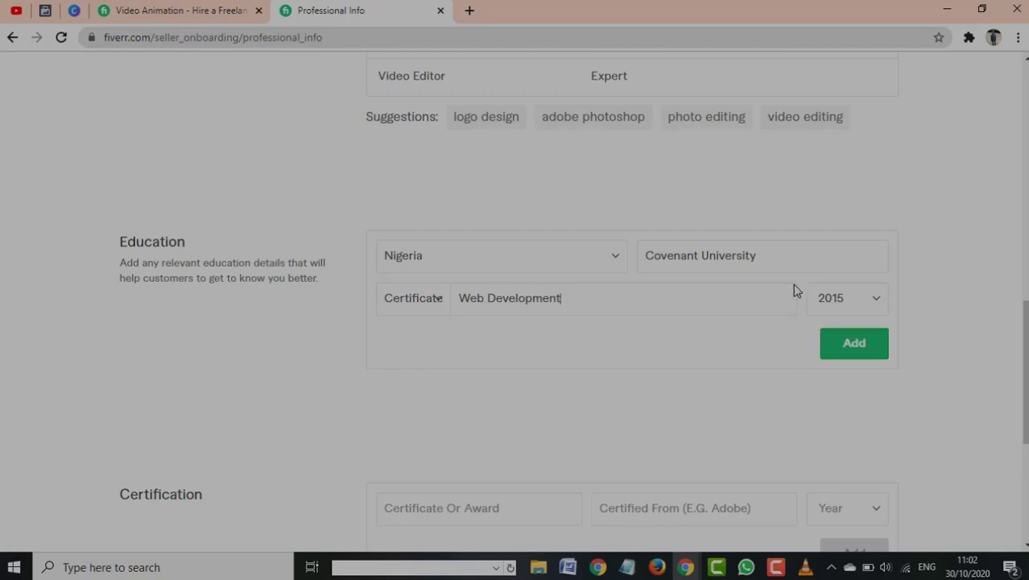
{"action": "left_click", "coordinate": [776, 260]}
Enter 'Certificate' as the award and 'Empire Tech' as the issuer
{"action": "scroll", "coordinate": [656, 259], "scroll_direction": "down", "scroll_amount": 2}
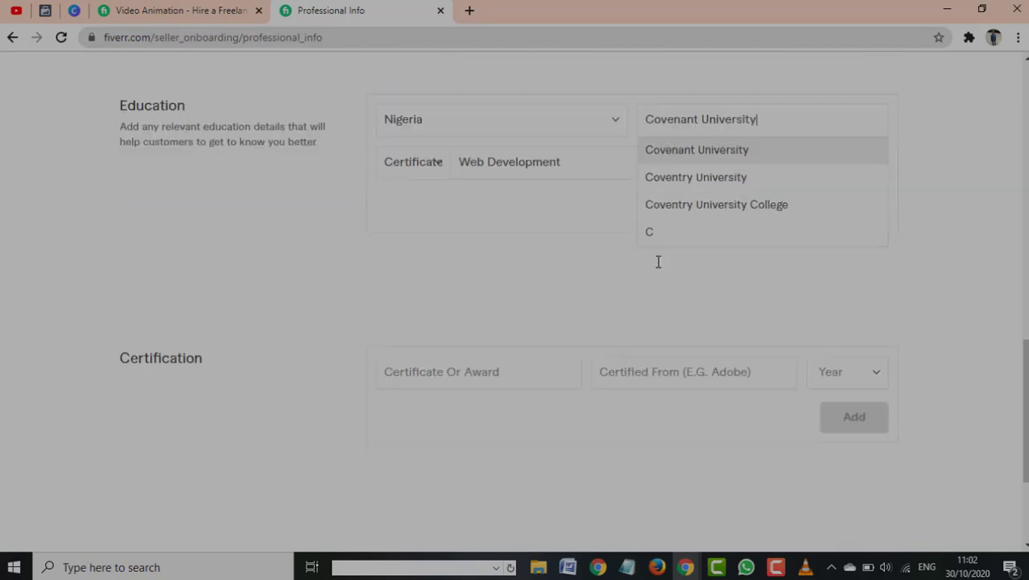
{"action": "scroll", "coordinate": [716, 198], "scroll_direction": "up", "scroll_amount": 3}
{"action": "scroll", "coordinate": [768, 304], "scroll_direction": "up", "scroll_amount": 1}
{"action": "scroll", "coordinate": [772, 317], "scroll_direction": "down", "scroll_amount": 2}
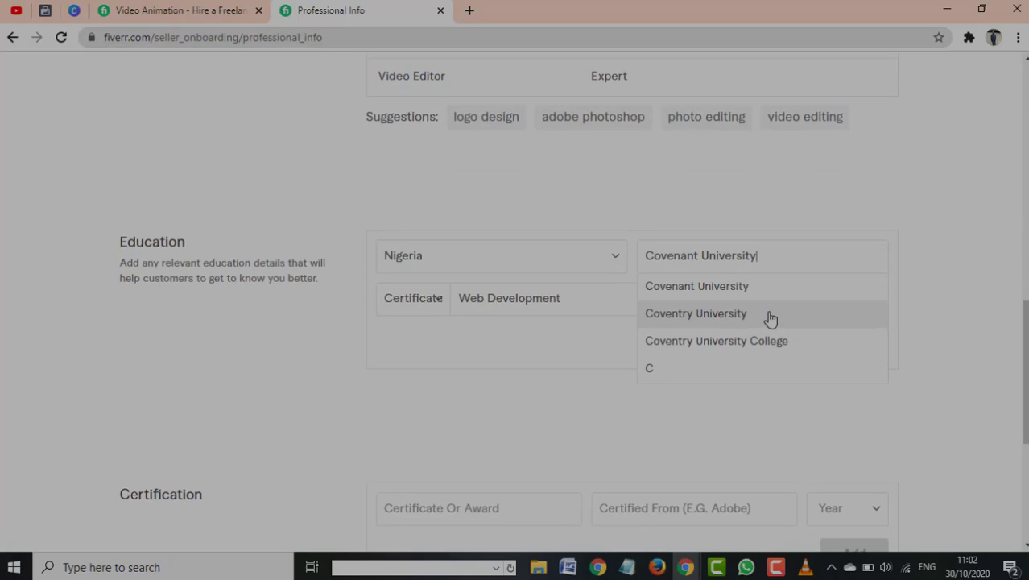
{"action": "scroll", "coordinate": [770, 310], "scroll_direction": "up", "scroll_amount": 4}
{"action": "scroll", "coordinate": [763, 298], "scroll_direction": "down", "scroll_amount": 3}
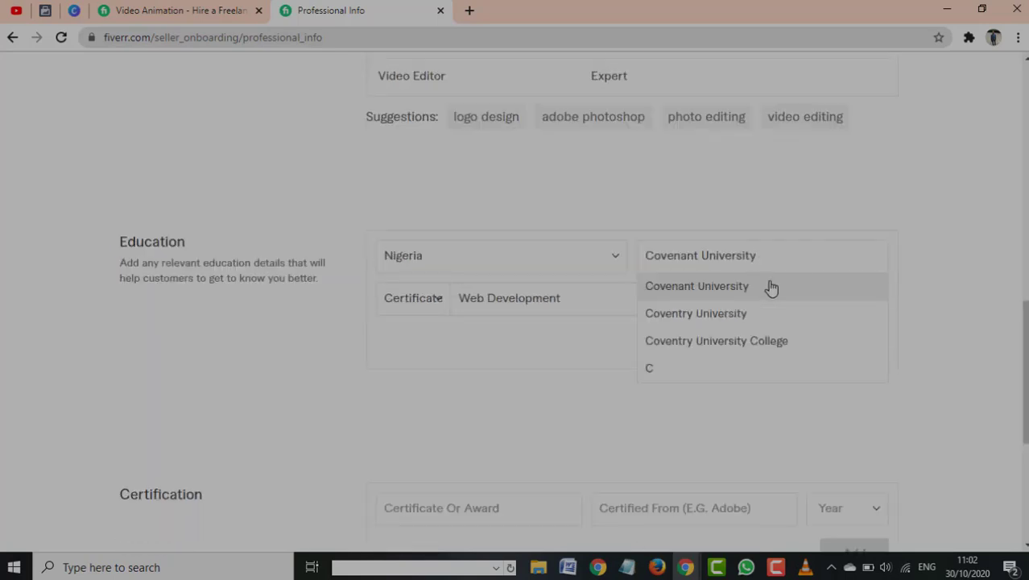
{"action": "scroll", "coordinate": [770, 287], "scroll_direction": "down", "scroll_amount": 3}
{"action": "scroll", "coordinate": [765, 249], "scroll_direction": "up", "scroll_amount": 5}
{"action": "scroll", "coordinate": [725, 322], "scroll_direction": "down", "scroll_amount": 4}
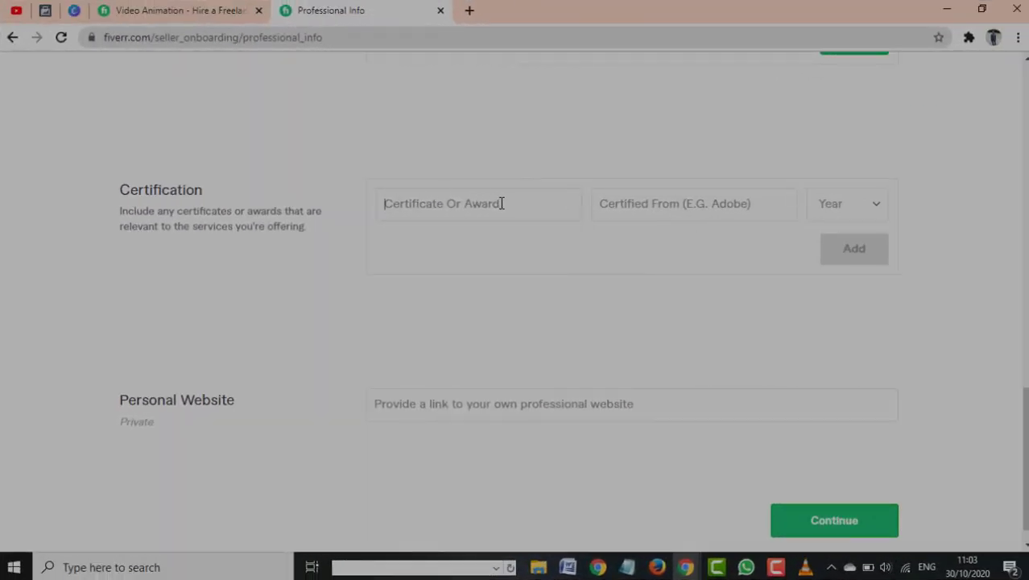
{"action": "type", "text": "Certificate"}
{"action": "left_click", "coordinate": [667, 207]}
{"action": "type", "text": "Empire Tech"}
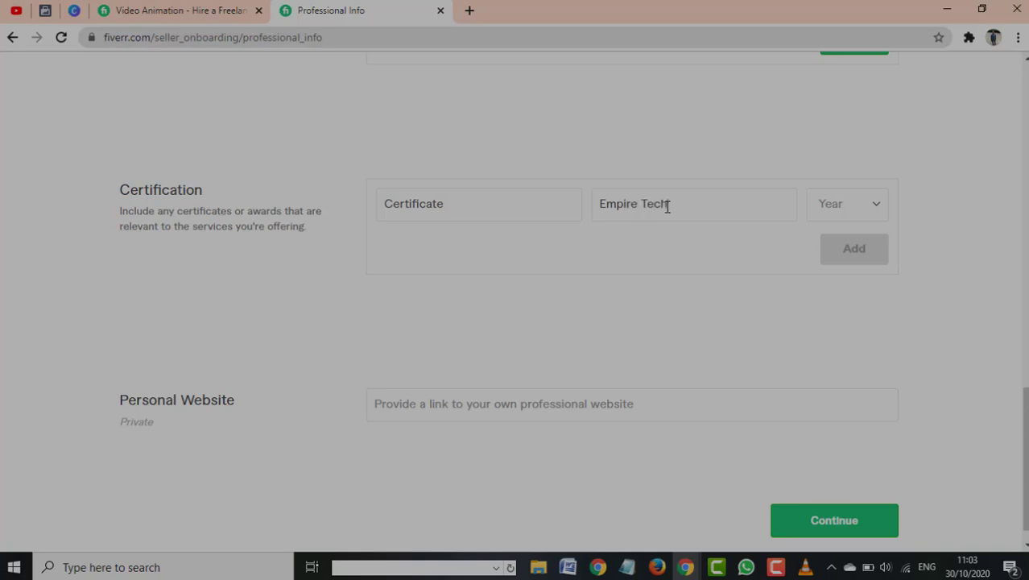
Set the certification year to 2019
{"action": "left_click", "coordinate": [871, 213]}
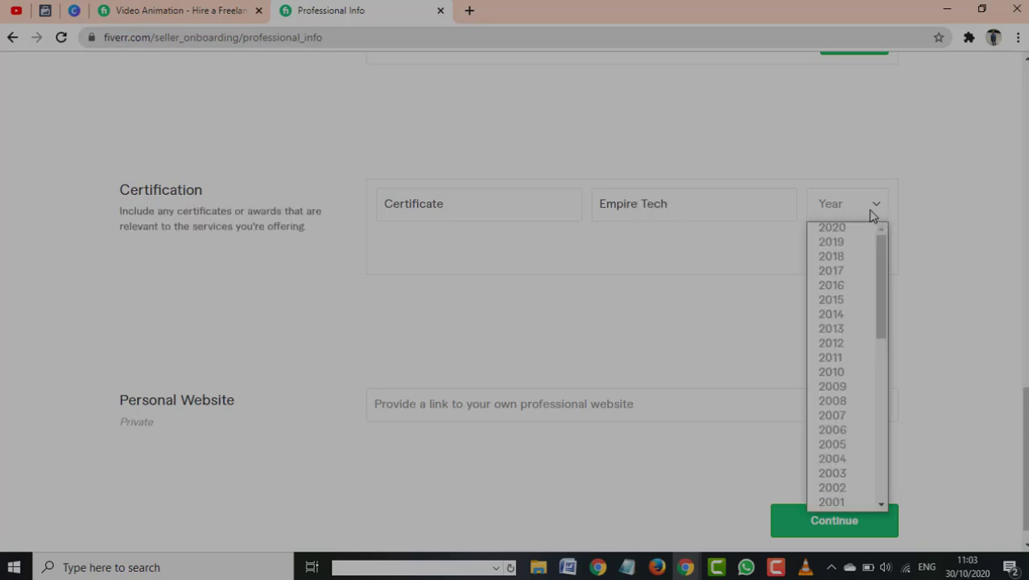
{"action": "left_click", "coordinate": [838, 242]}
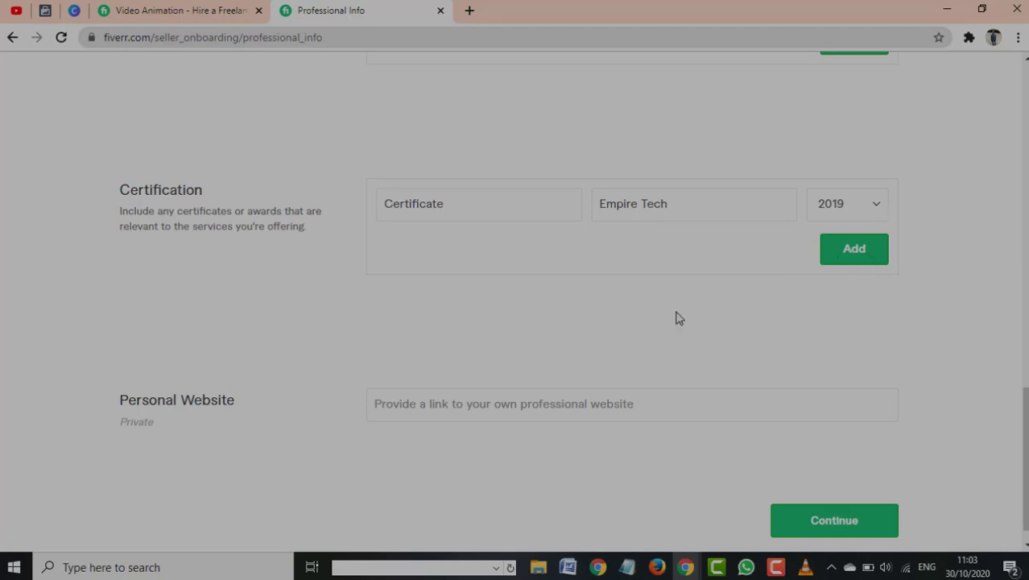
{"action": "scroll", "coordinate": [634, 332], "scroll_direction": "up", "scroll_amount": 1}
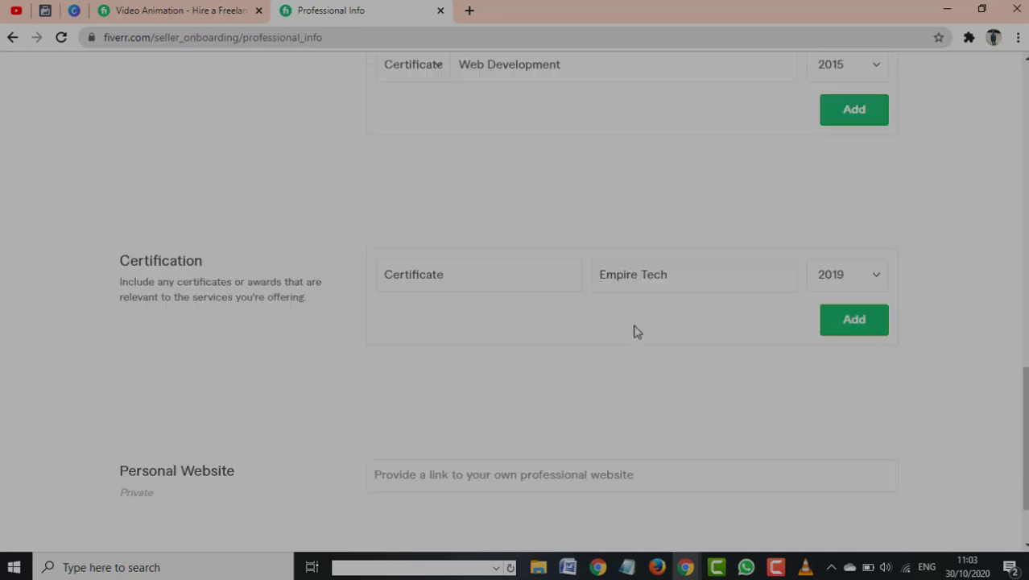
{"action": "scroll", "coordinate": [635, 331], "scroll_direction": "up", "scroll_amount": 2}
{"action": "scroll", "coordinate": [632, 323], "scroll_direction": "down", "scroll_amount": 1}
Add the Empire Tech certificate, then the Web Development education entry
{"action": "left_click", "coordinate": [855, 406]}
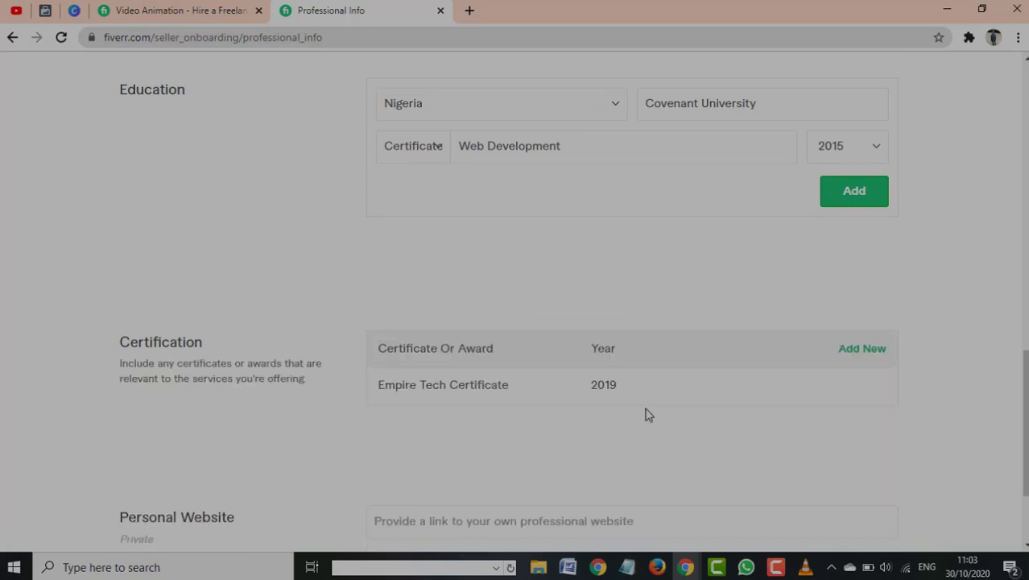
{"action": "scroll", "coordinate": [574, 395], "scroll_direction": "down", "scroll_amount": 2}
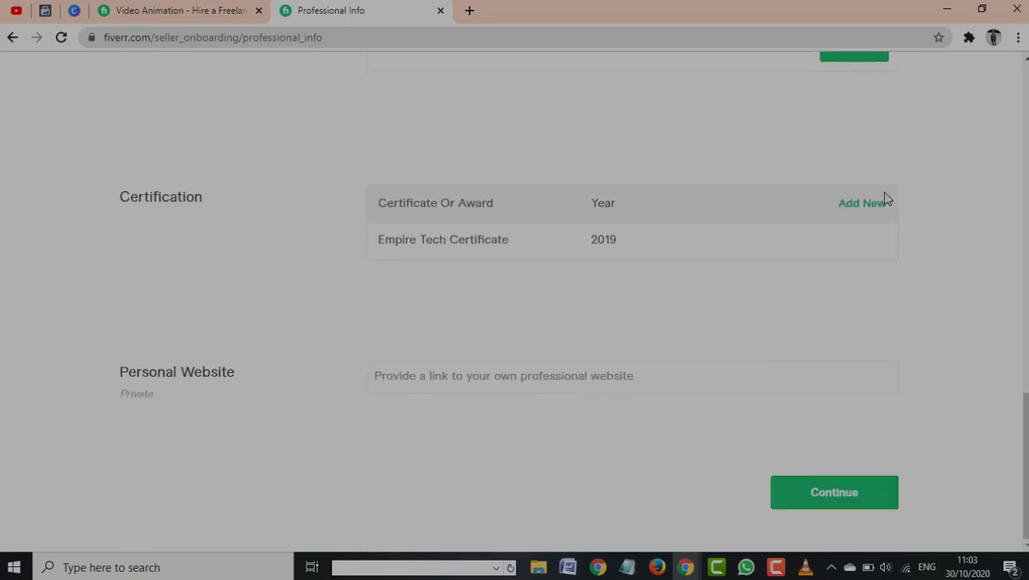
{"action": "scroll", "coordinate": [760, 228], "scroll_direction": "up", "scroll_amount": 4}
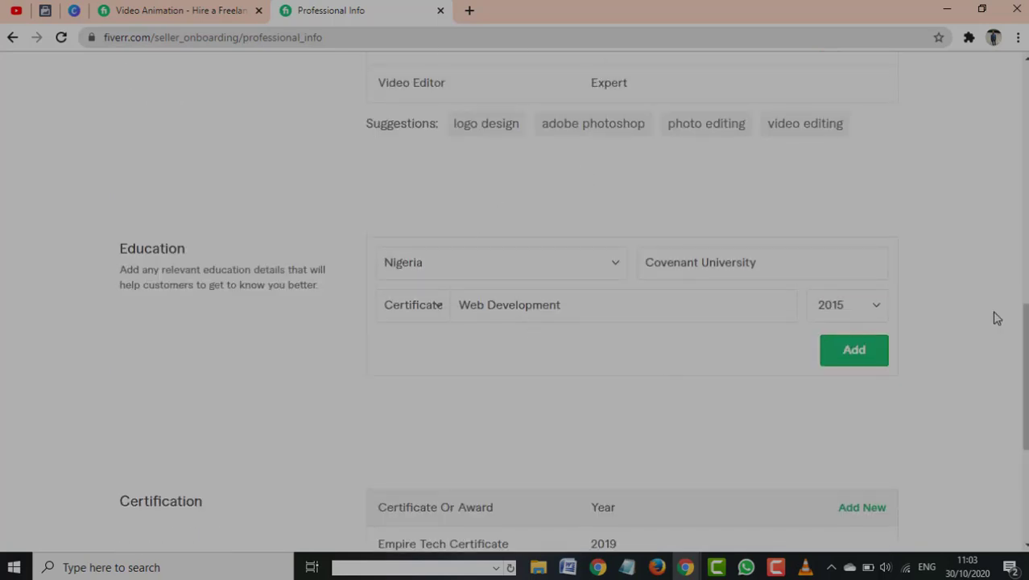
{"action": "left_click", "coordinate": [865, 362]}
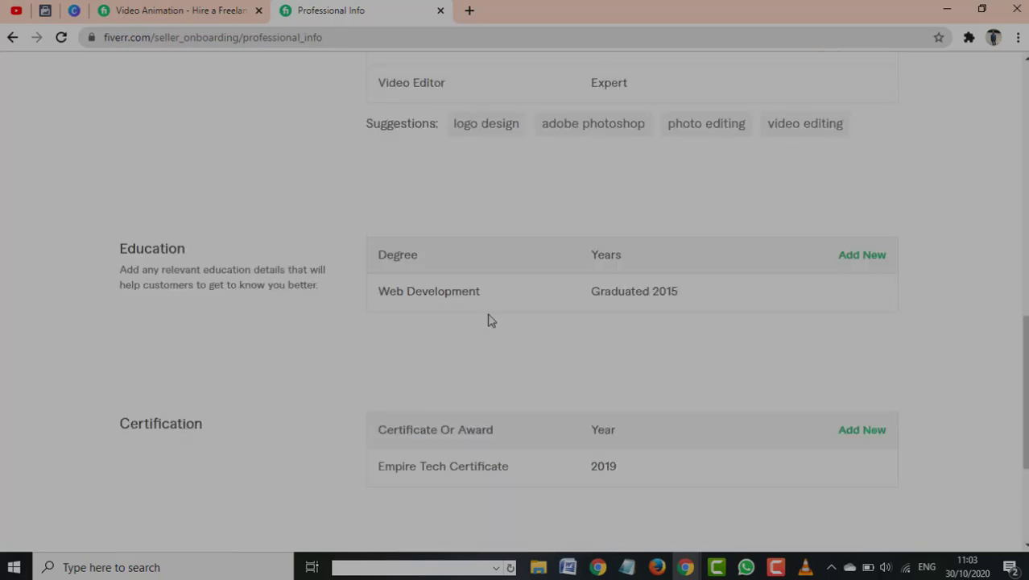
{"action": "scroll", "coordinate": [87, 361], "scroll_direction": "down", "scroll_amount": 2}
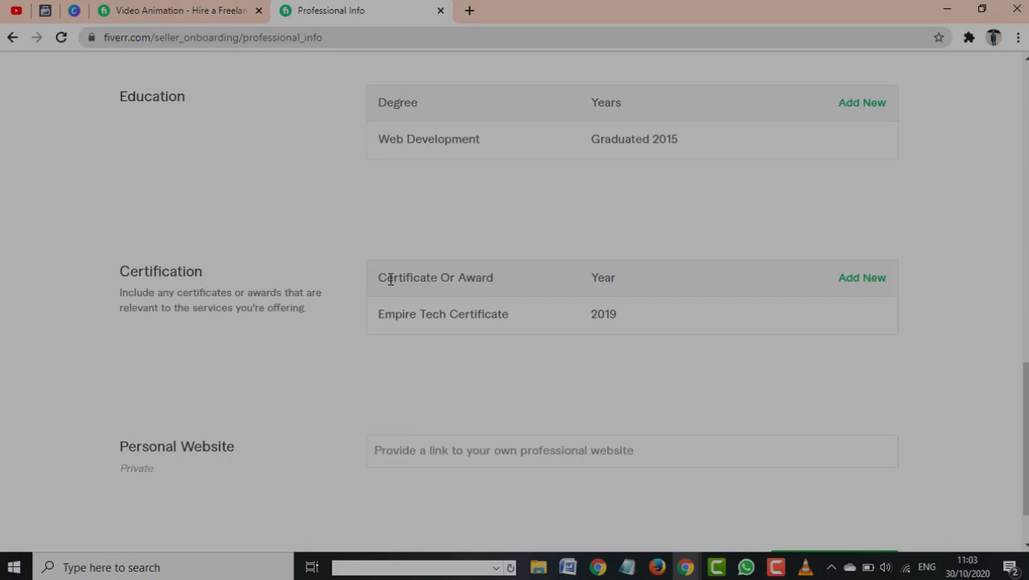
{"action": "scroll", "coordinate": [390, 279], "scroll_direction": "down", "scroll_amount": 1}
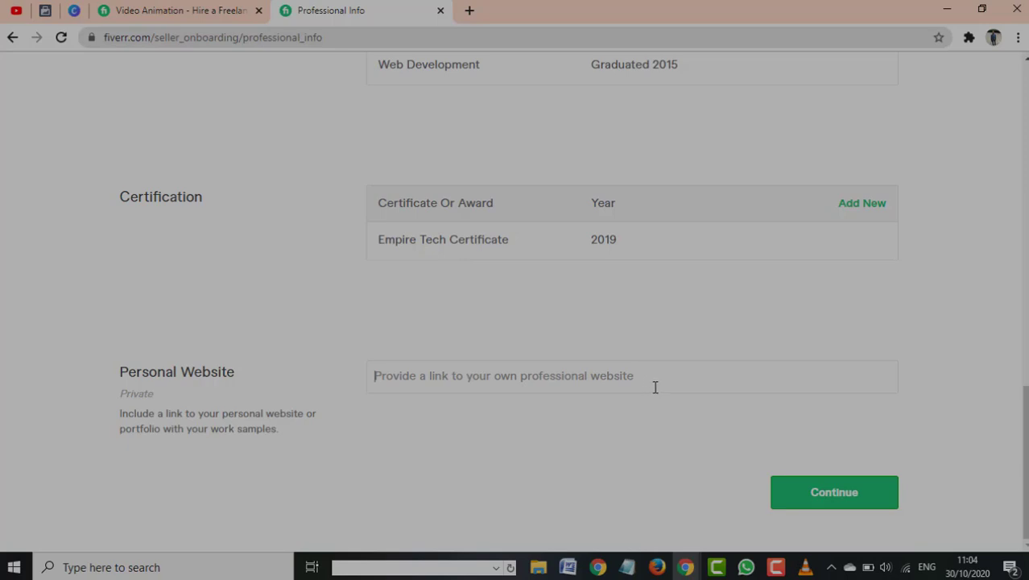
Enter readempire.com/blog as the personal website
{"action": "type", "text": "ww"}
{"action": "key", "text": "BackSpace"}
{"action": "key", "text": "BackSpace"}
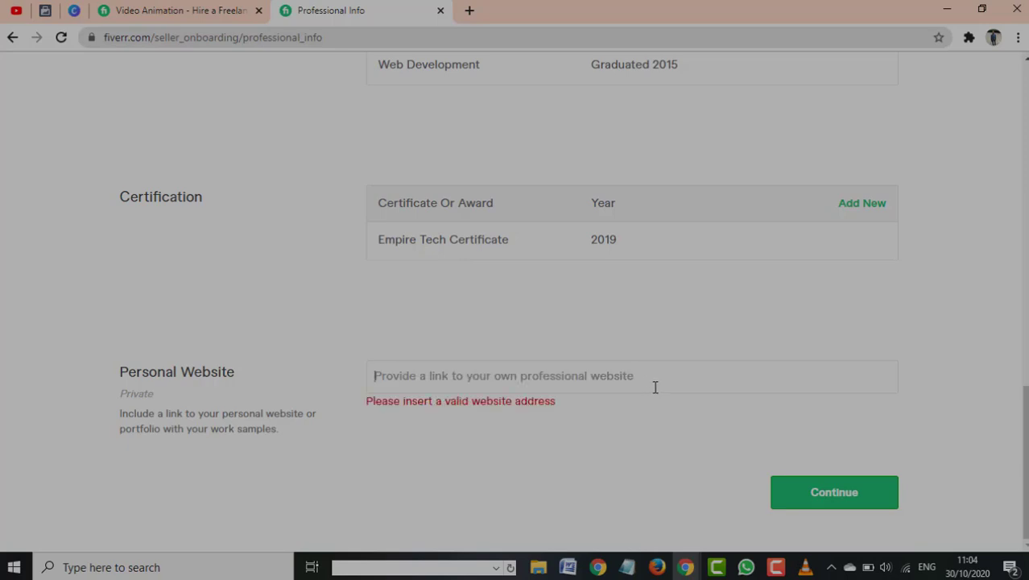
{"action": "type", "text": "re"}
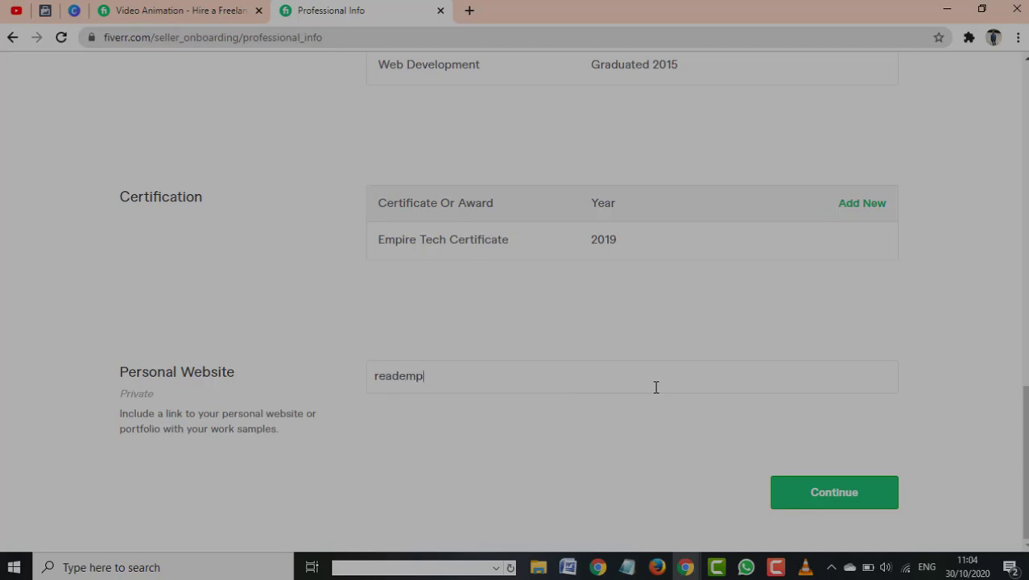
{"action": "type", "text": "adempire.com"}
{"action": "left_click", "coordinate": [389, 509]}
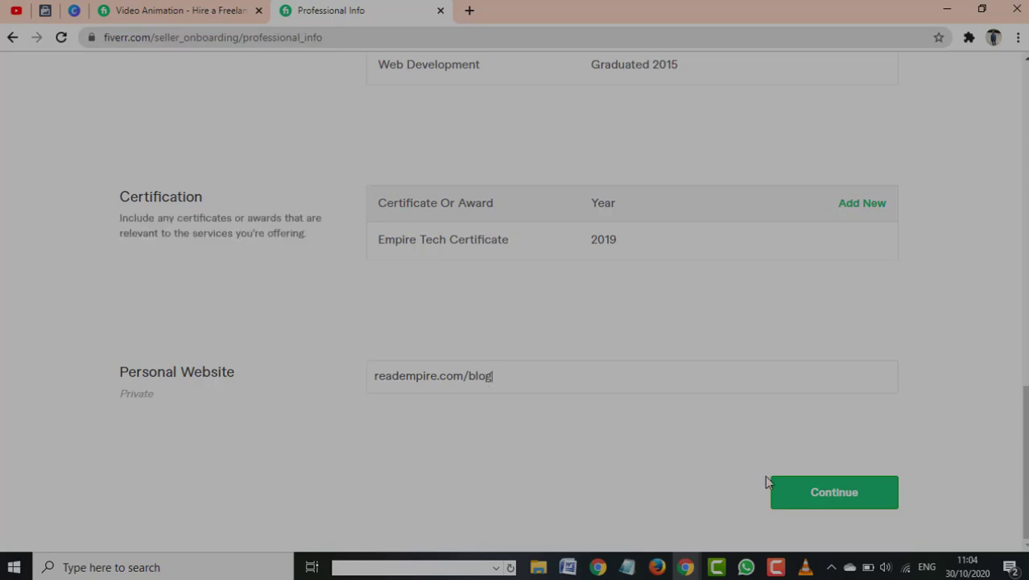
{"action": "scroll", "coordinate": [677, 214], "scroll_direction": "up", "scroll_amount": 3}
{"action": "scroll", "coordinate": [757, 157], "scroll_direction": "down", "scroll_amount": 3}
{"action": "scroll", "coordinate": [800, 97], "scroll_direction": "up", "scroll_amount": 10}
{"action": "scroll", "coordinate": [807, 117], "scroll_direction": "down", "scroll_amount": 10}
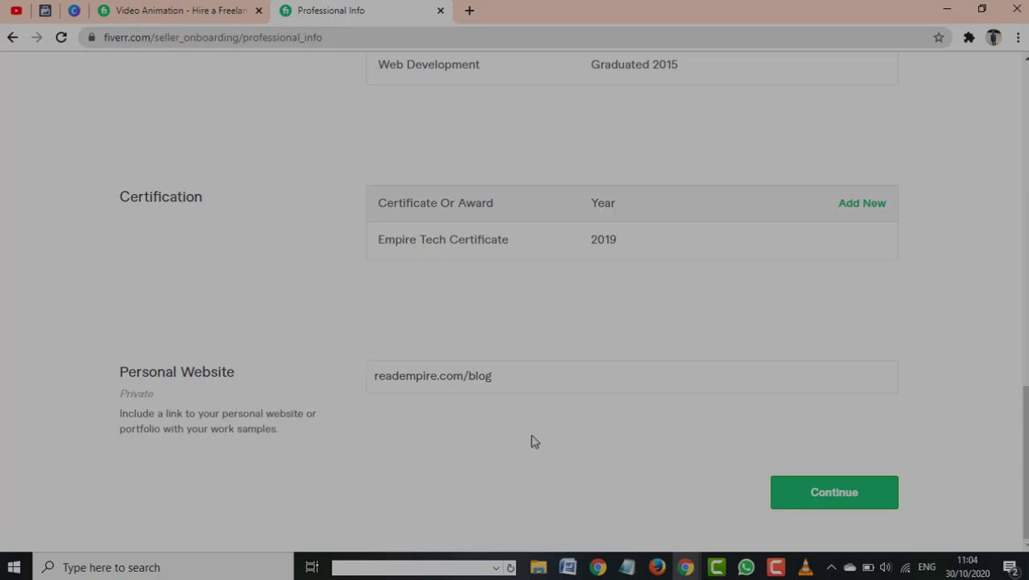
Continue to Linked Accounts and try linking Google and Facebook accounts
{"action": "left_click", "coordinate": [838, 490]}
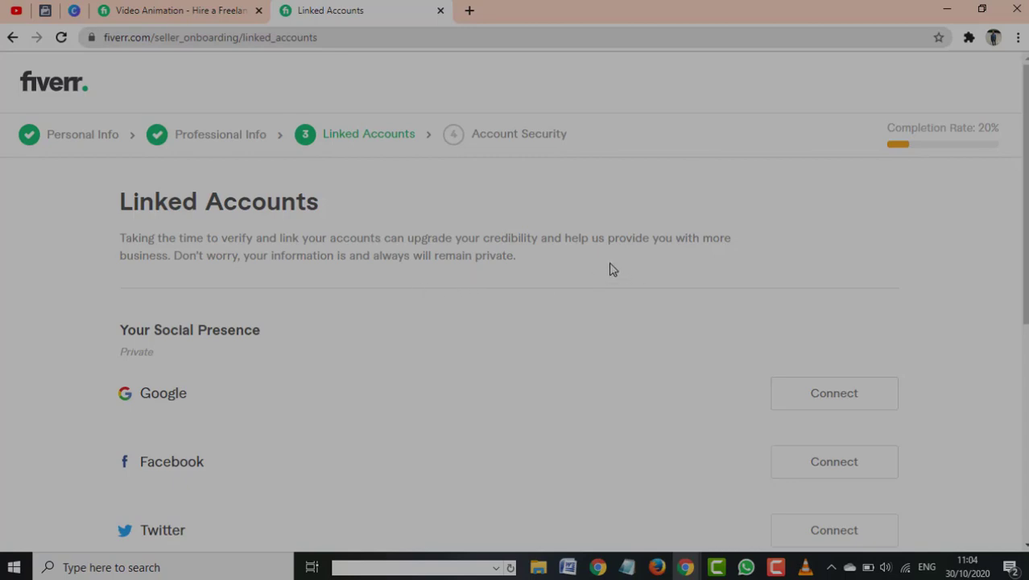
{"action": "scroll", "coordinate": [402, 240], "scroll_direction": "down", "scroll_amount": 2}
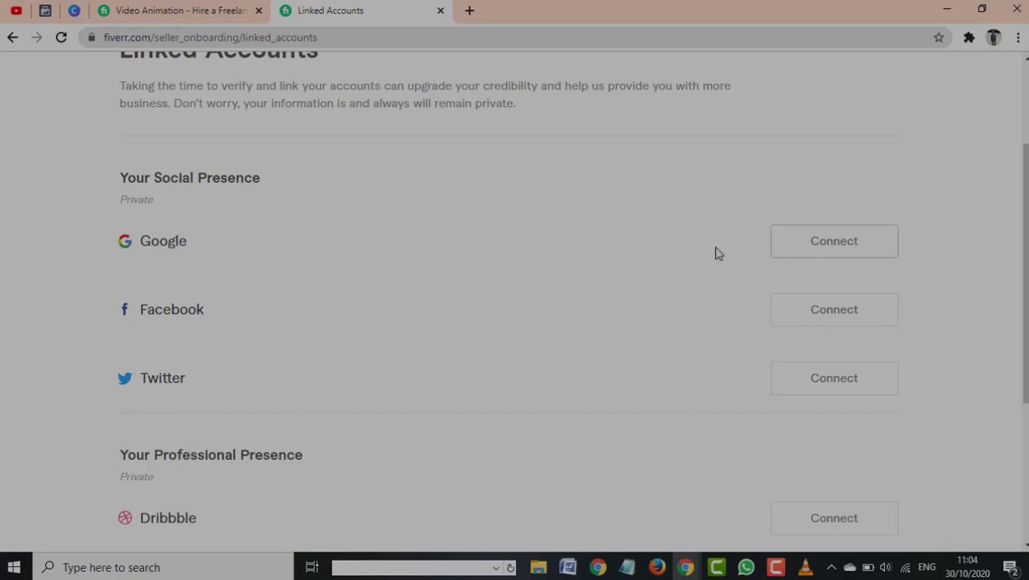
{"action": "left_click", "coordinate": [886, 254]}
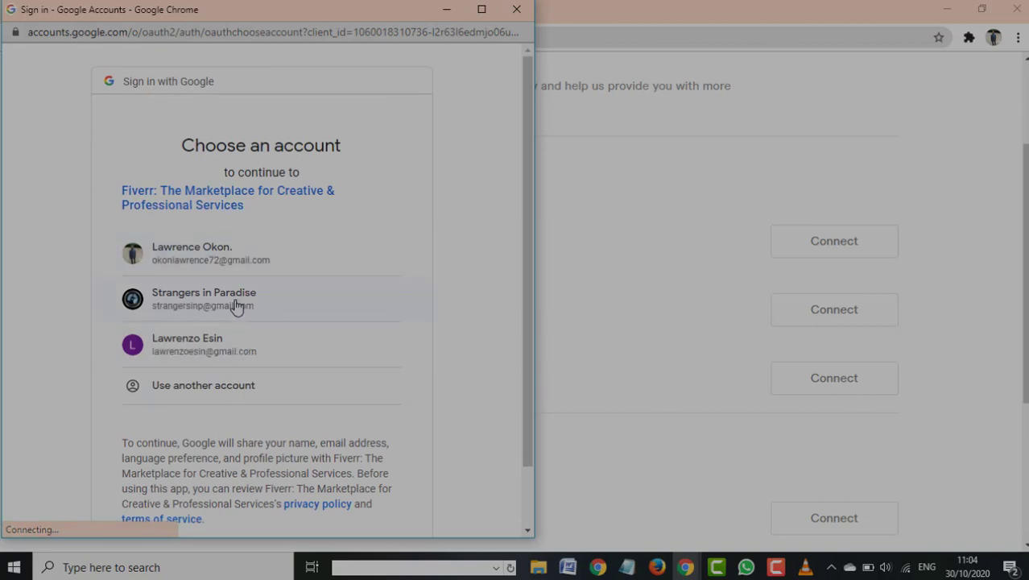
{"action": "left_click", "coordinate": [208, 345]}
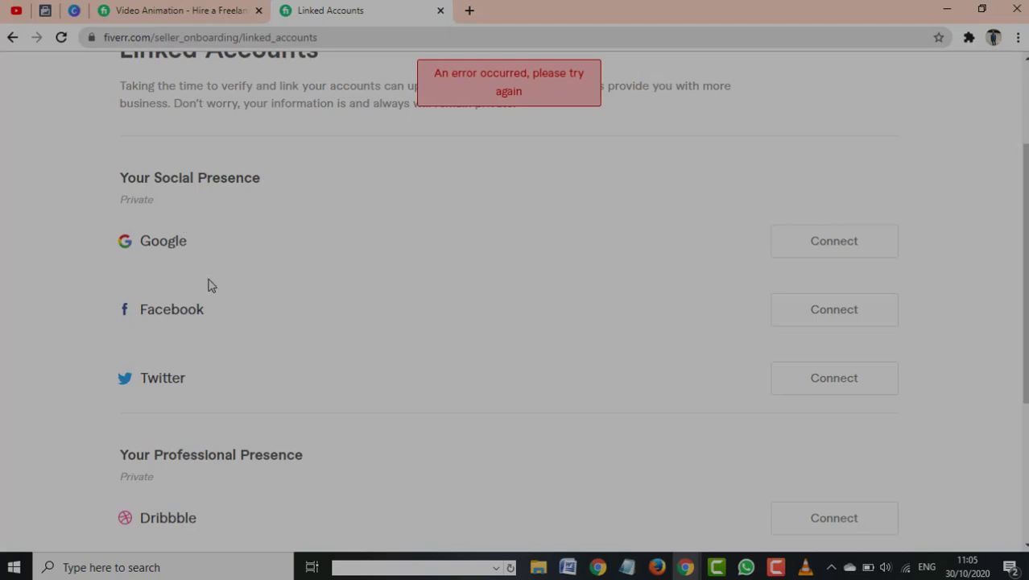
{"action": "left_click", "coordinate": [837, 311]}
{"action": "left_click", "coordinate": [819, 327]}
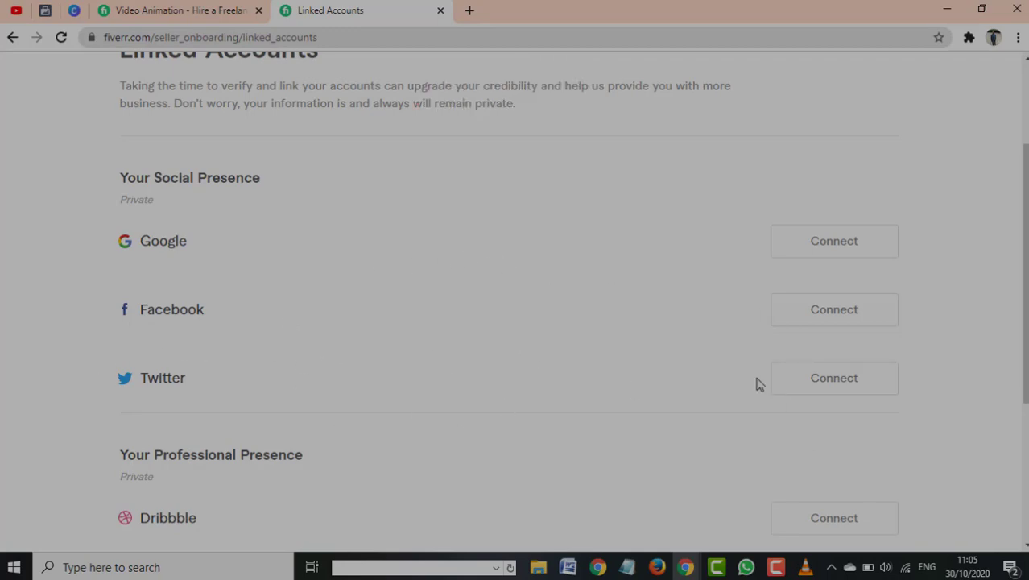
Try linking Twitter, then continue to Account Security without linking anything
{"action": "left_click", "coordinate": [808, 386]}
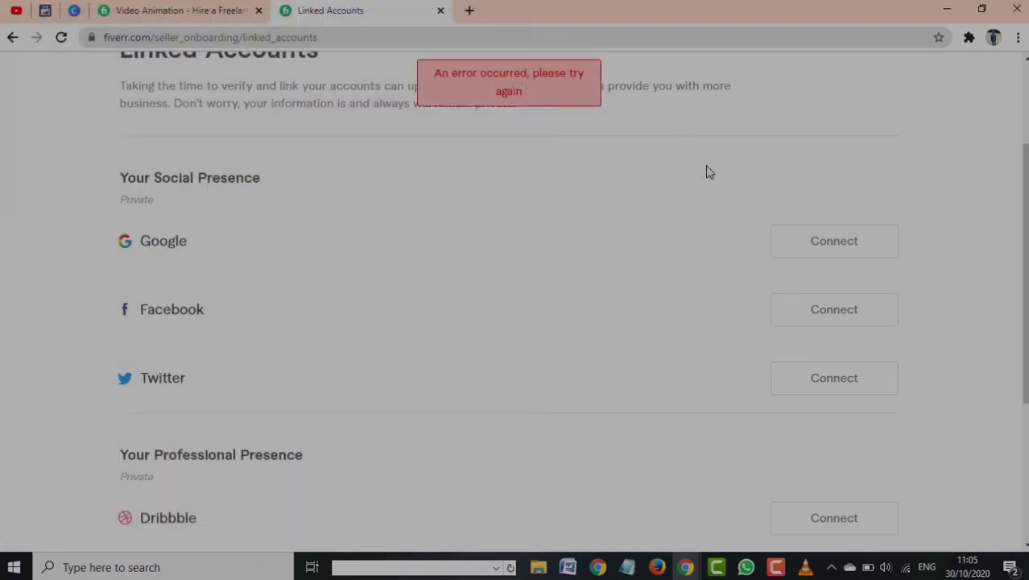
{"action": "scroll", "coordinate": [837, 344], "scroll_direction": "down", "scroll_amount": 3}
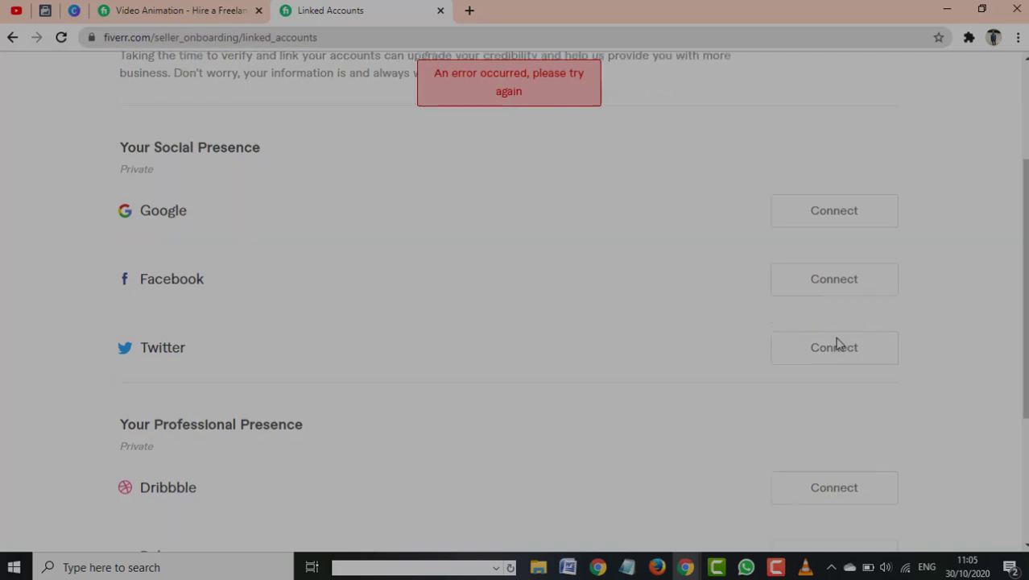
{"action": "scroll", "coordinate": [628, 318], "scroll_direction": "up", "scroll_amount": 4}
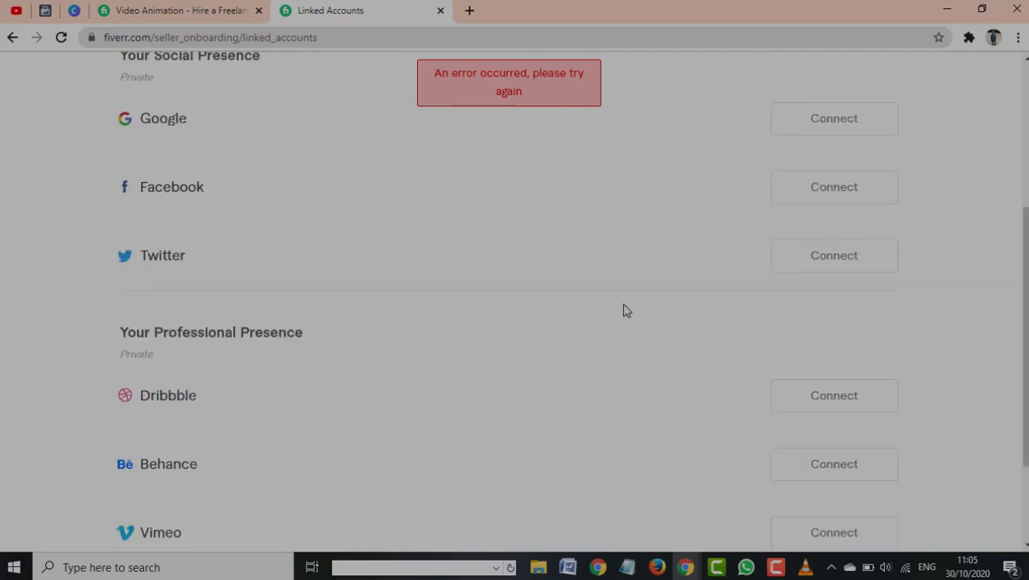
{"action": "scroll", "coordinate": [443, 199], "scroll_direction": "down", "scroll_amount": 2}
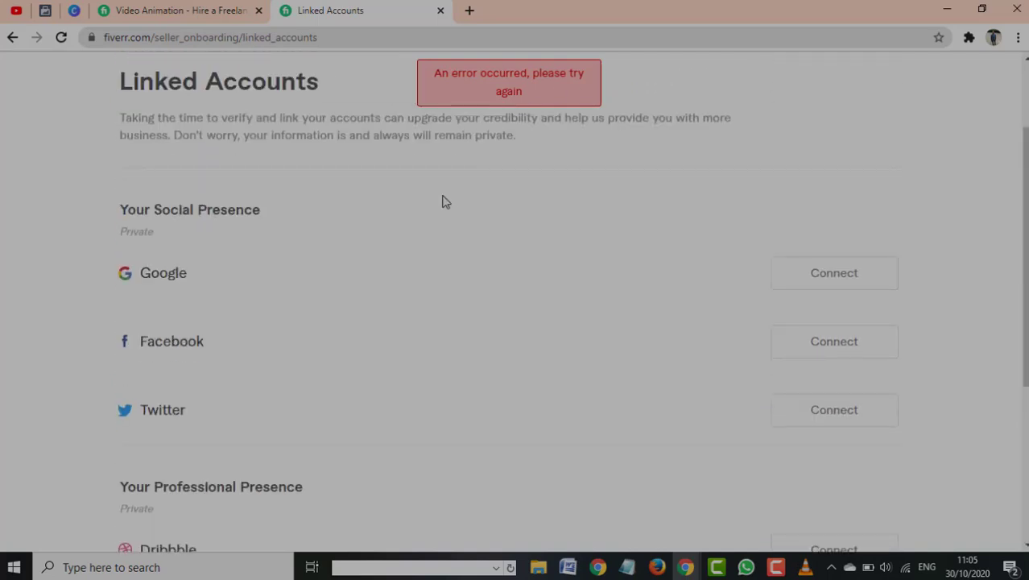
{"action": "scroll", "coordinate": [697, 319], "scroll_direction": "down", "scroll_amount": 2}
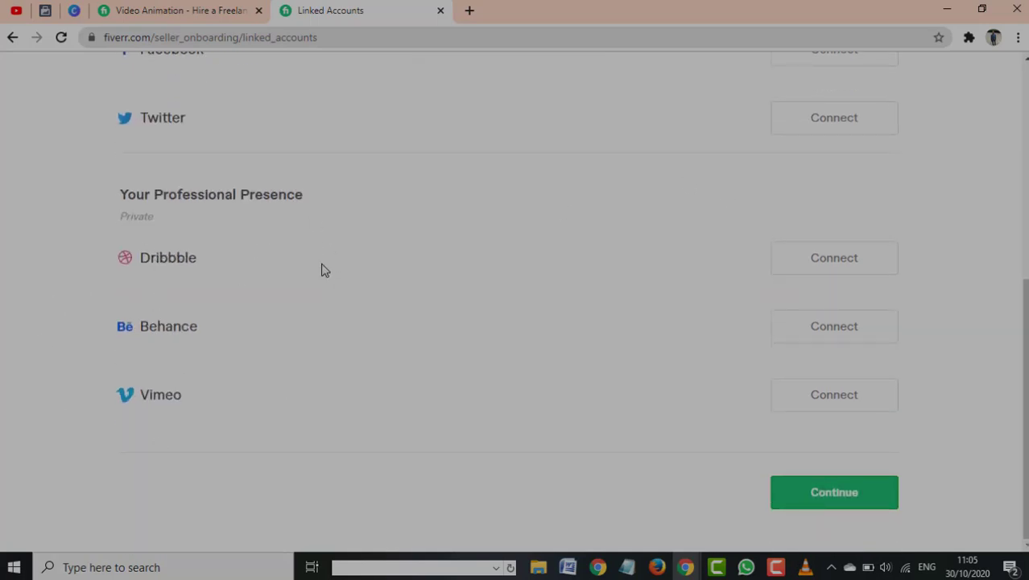
{"action": "scroll", "coordinate": [322, 266], "scroll_direction": "up", "scroll_amount": 4}
{"action": "scroll", "coordinate": [325, 270], "scroll_direction": "down", "scroll_amount": 4}
{"action": "scroll", "coordinate": [329, 283], "scroll_direction": "up", "scroll_amount": 4}
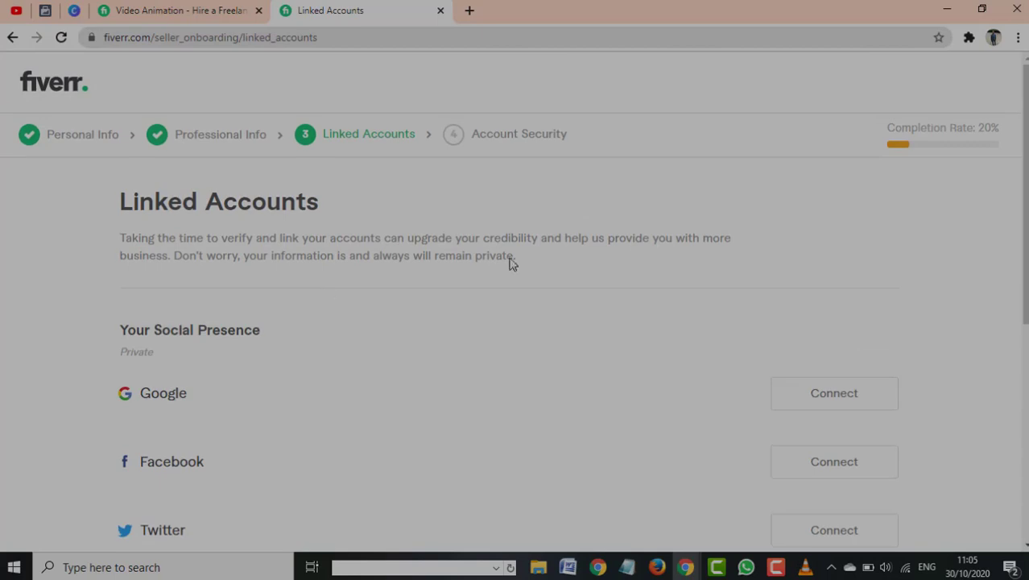
{"action": "scroll", "coordinate": [751, 276], "scroll_direction": "down", "scroll_amount": 5}
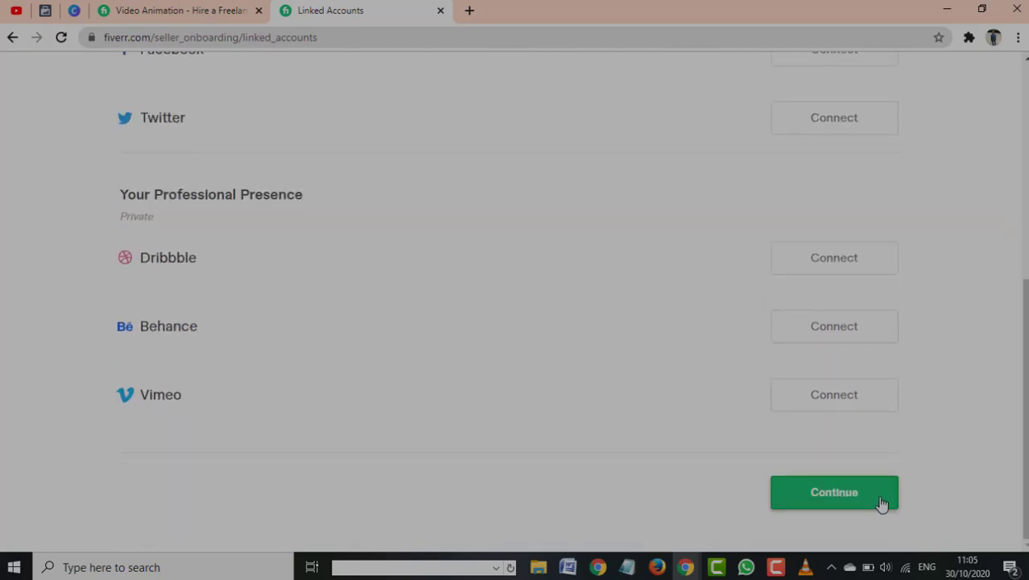
{"action": "left_click", "coordinate": [868, 496]}
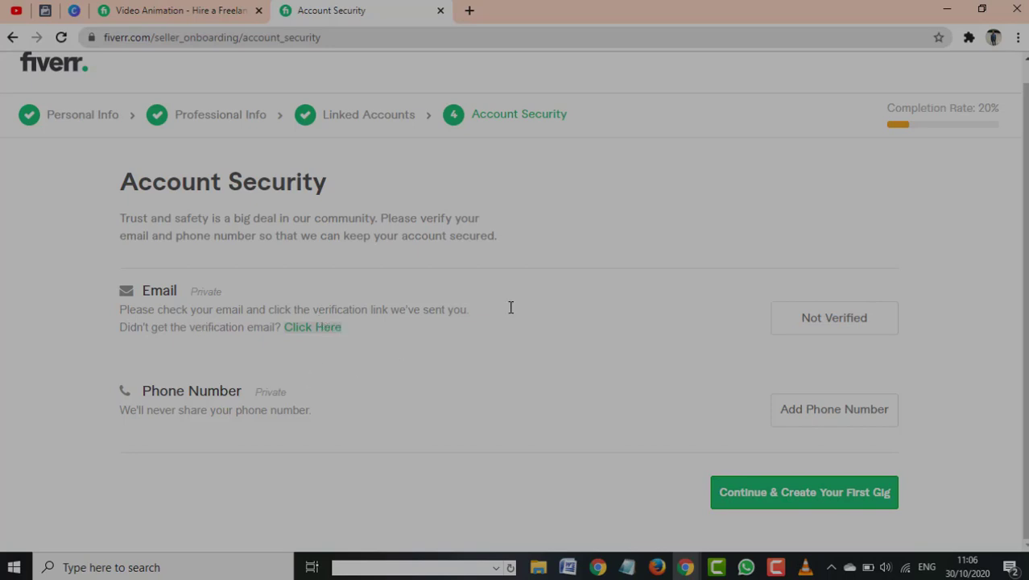
{"action": "left_click", "coordinate": [827, 411]}
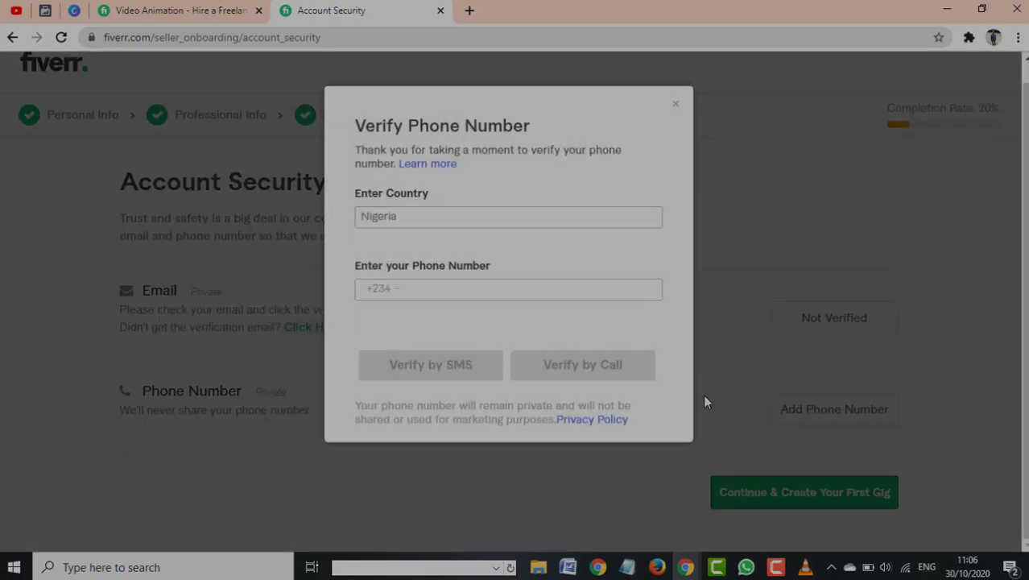
{"action": "left_click", "coordinate": [418, 285]}
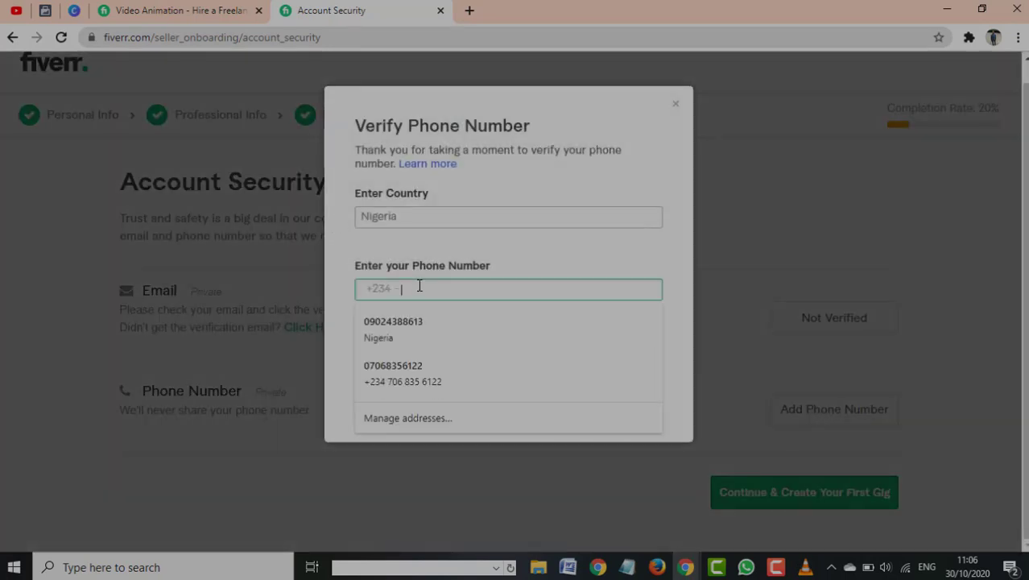
{"action": "left_click", "coordinate": [676, 107]}
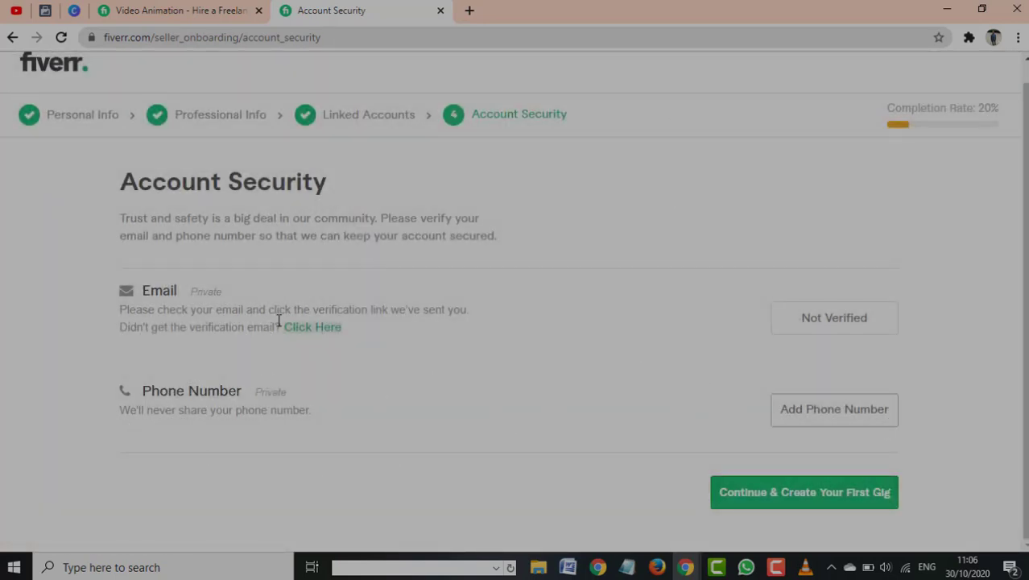
{"action": "left_click", "coordinate": [838, 508]}
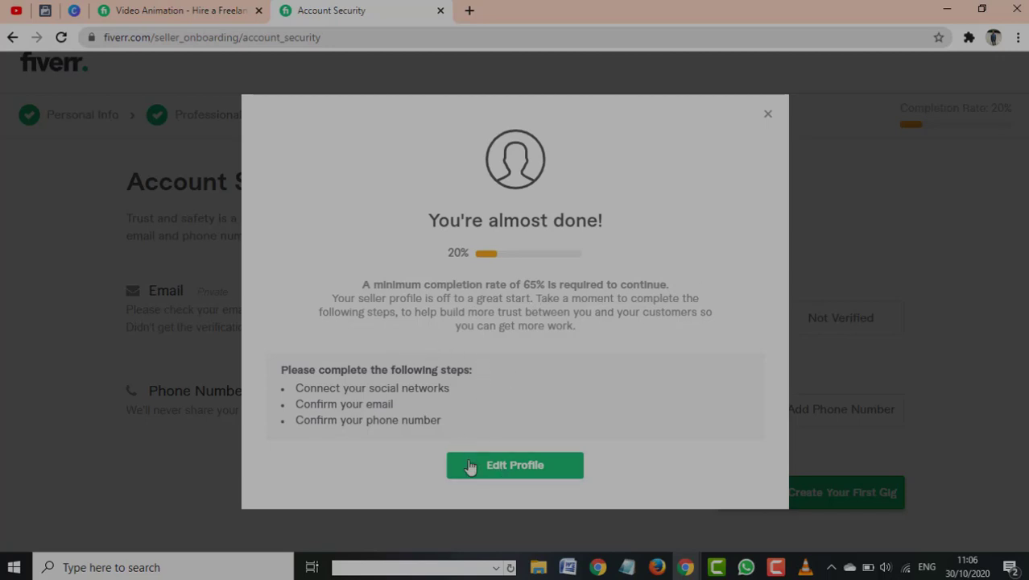
{"action": "left_click", "coordinate": [492, 472]}
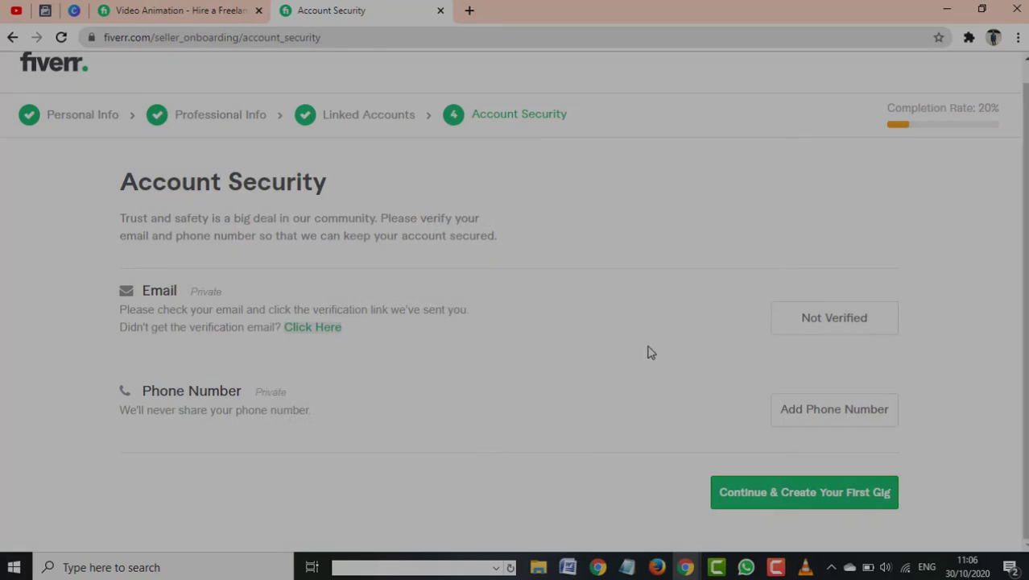
Enter a saved phone number without its leading zero and request SMS verification
{"action": "scroll", "coordinate": [596, 354], "scroll_direction": "up", "scroll_amount": 1}
{"action": "scroll", "coordinate": [593, 354], "scroll_direction": "down", "scroll_amount": 1}
{"action": "left_click", "coordinate": [834, 493]}
{"action": "left_click", "coordinate": [809, 418]}
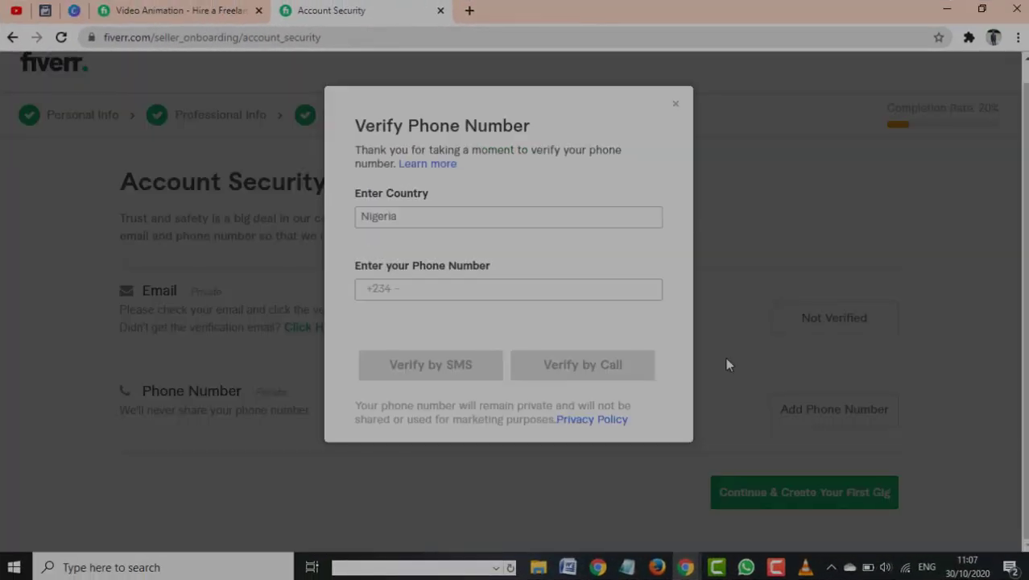
{"action": "left_click", "coordinate": [479, 294]}
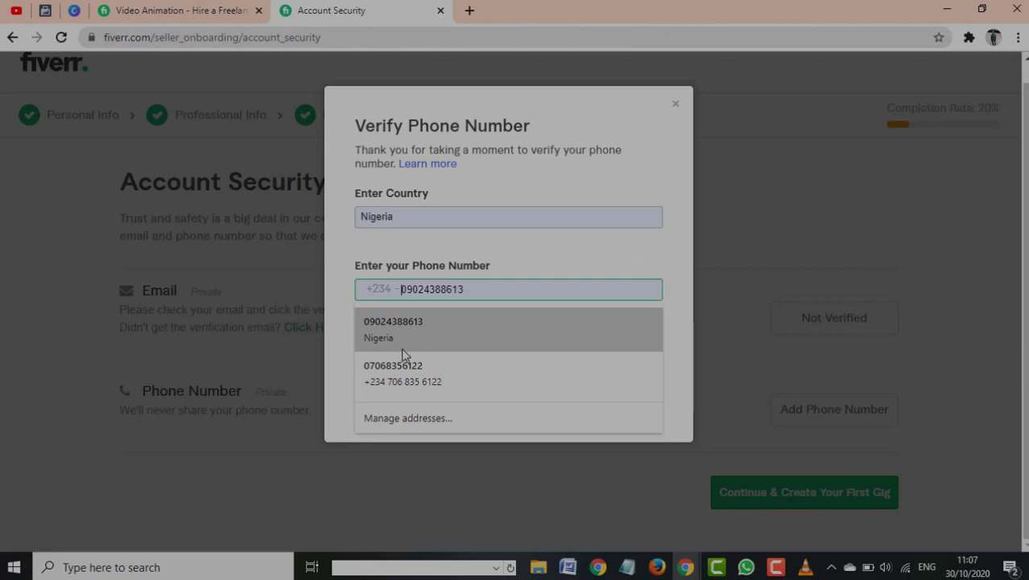
{"action": "left_click", "coordinate": [476, 372]}
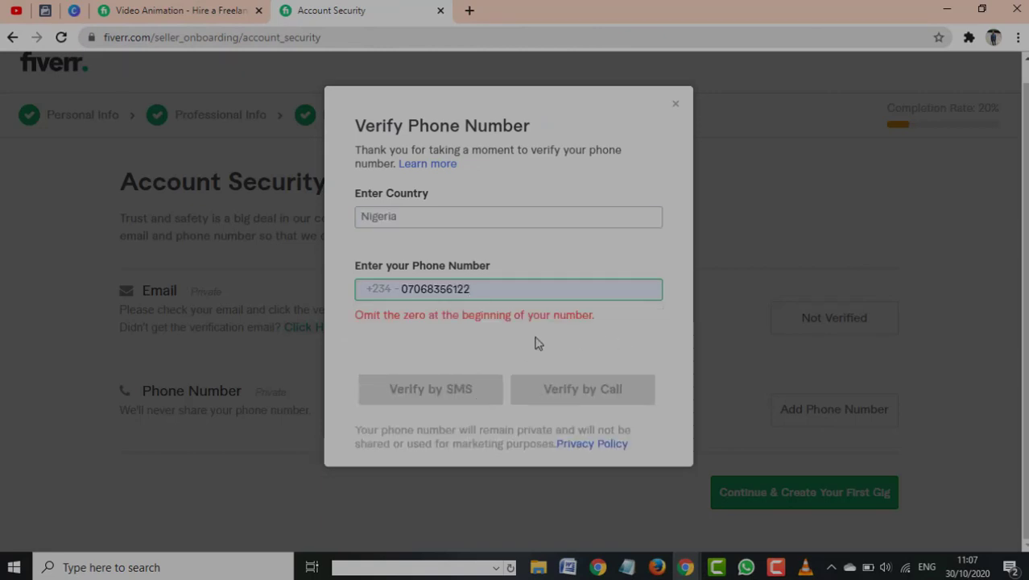
{"action": "left_click", "coordinate": [407, 290]}
{"action": "key", "text": "BackSpace"}
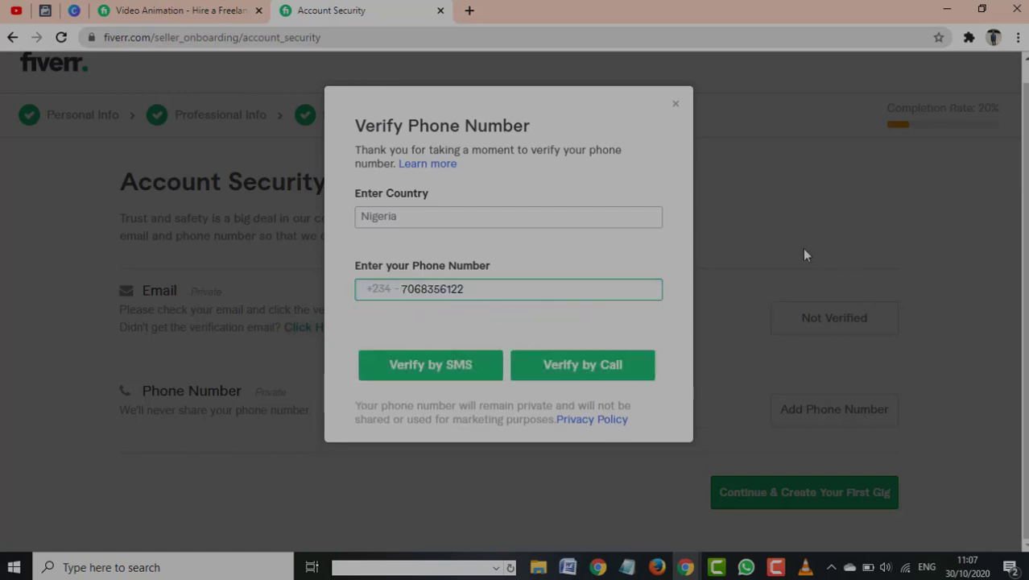
{"action": "left_click", "coordinate": [465, 368]}
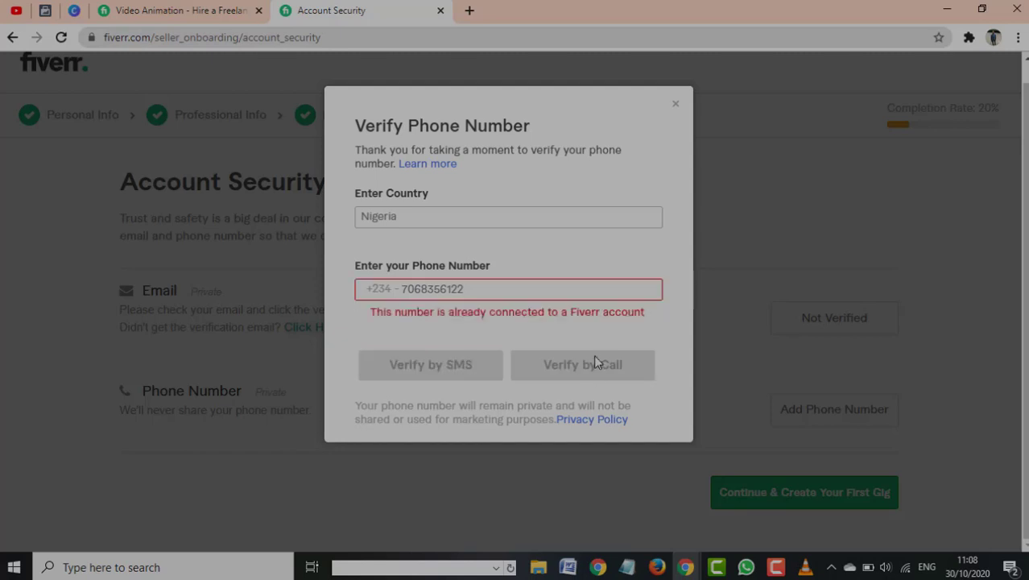
Replace it with the other saved number, minus the leading zero, and request an SMS code
{"action": "left_click", "coordinate": [491, 288]}
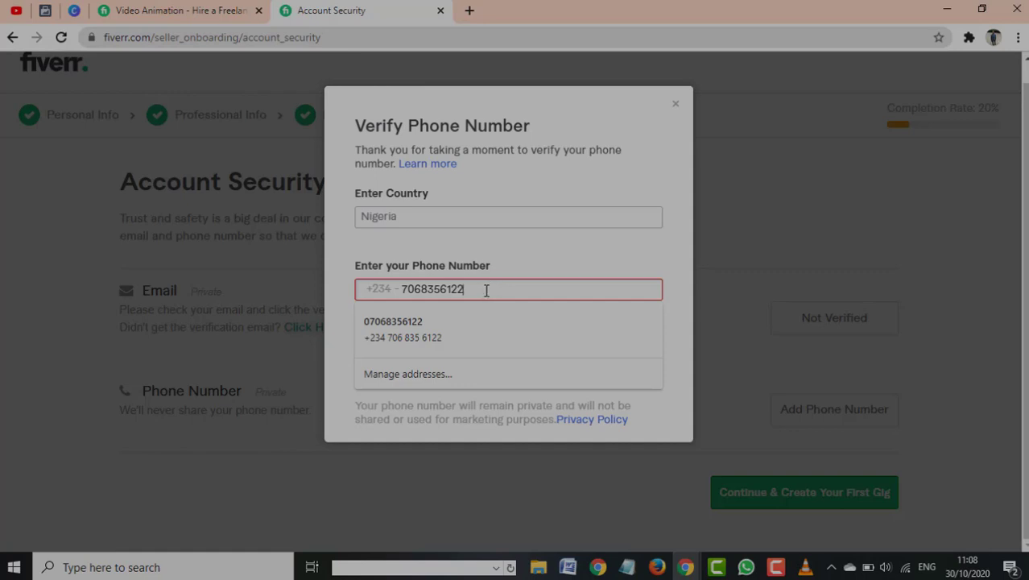
{"action": "key", "text": "ctrl+a"}
{"action": "key", "text": "BackSpace"}
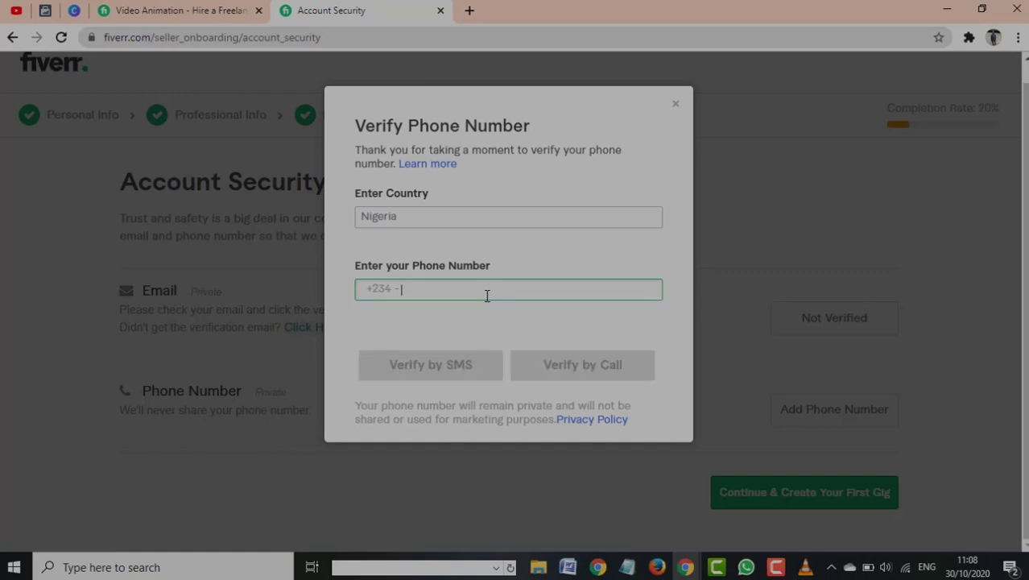
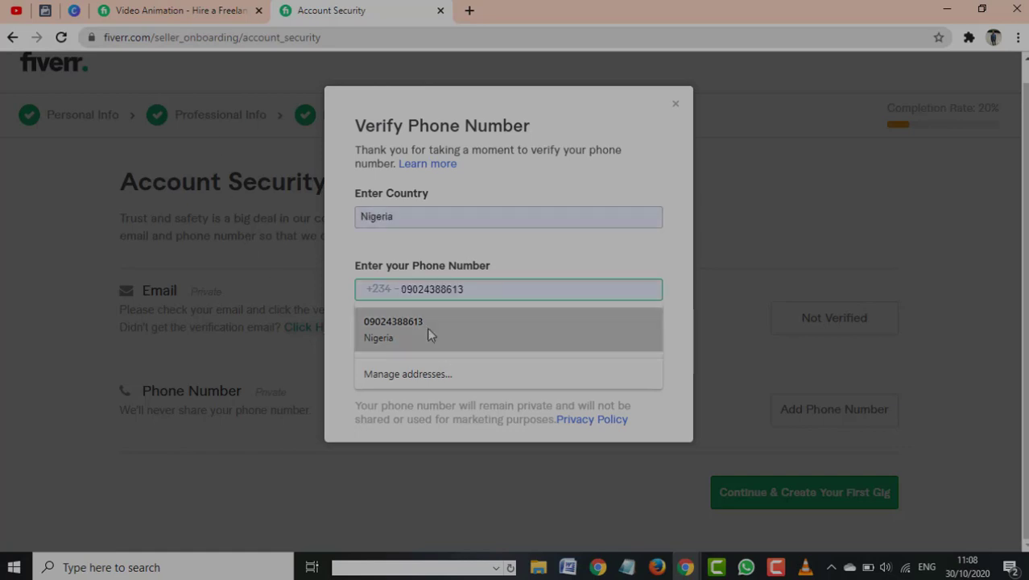
{"action": "left_click", "coordinate": [428, 331]}
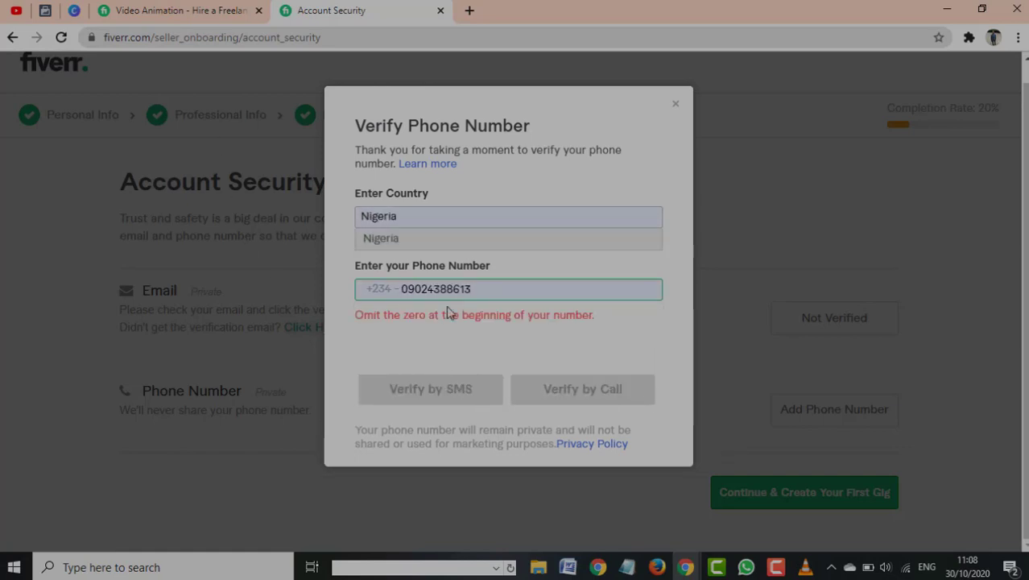
{"action": "left_click", "coordinate": [413, 290]}
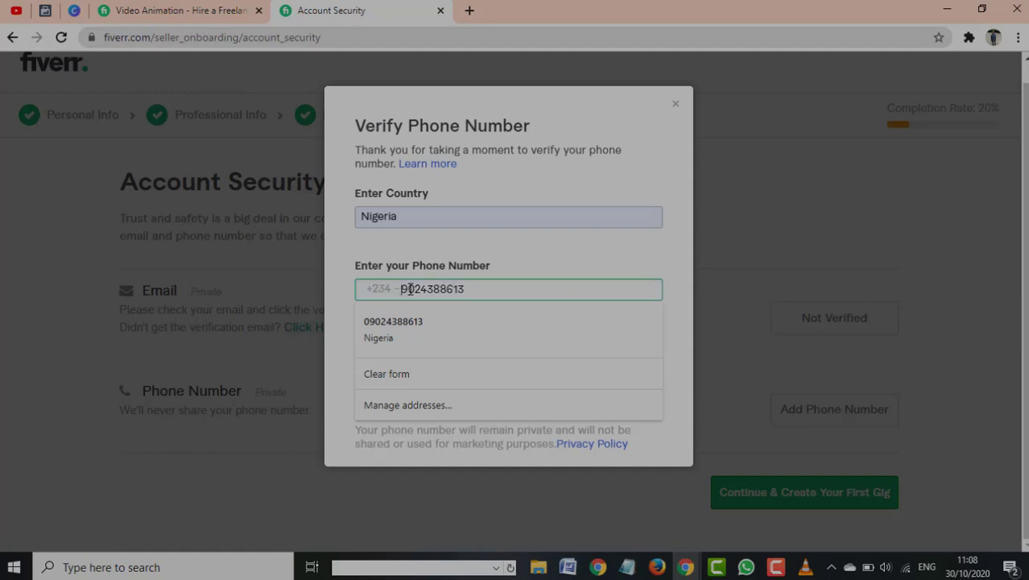
{"action": "key", "text": "BackSpace"}
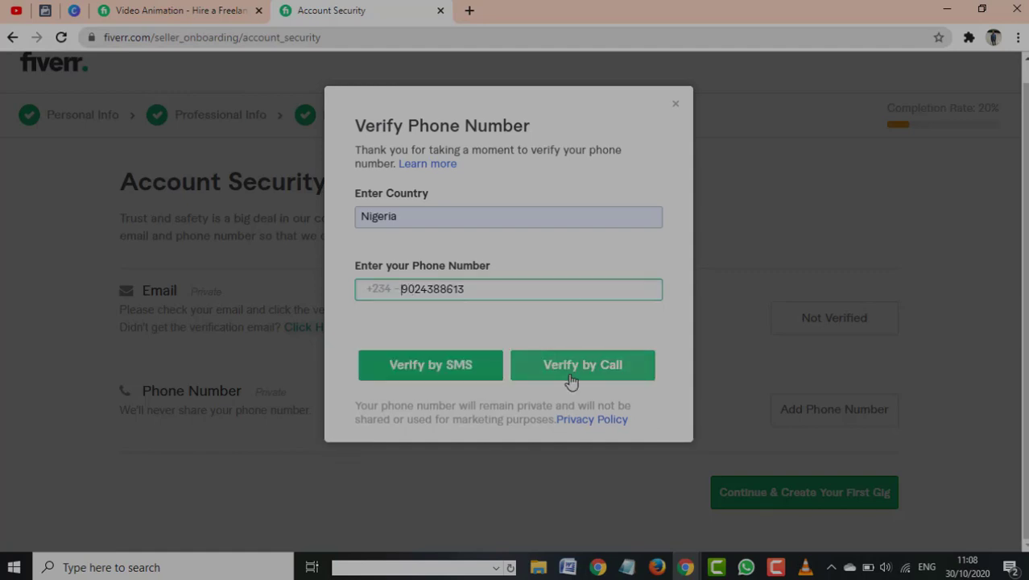
{"action": "left_click", "coordinate": [471, 372]}
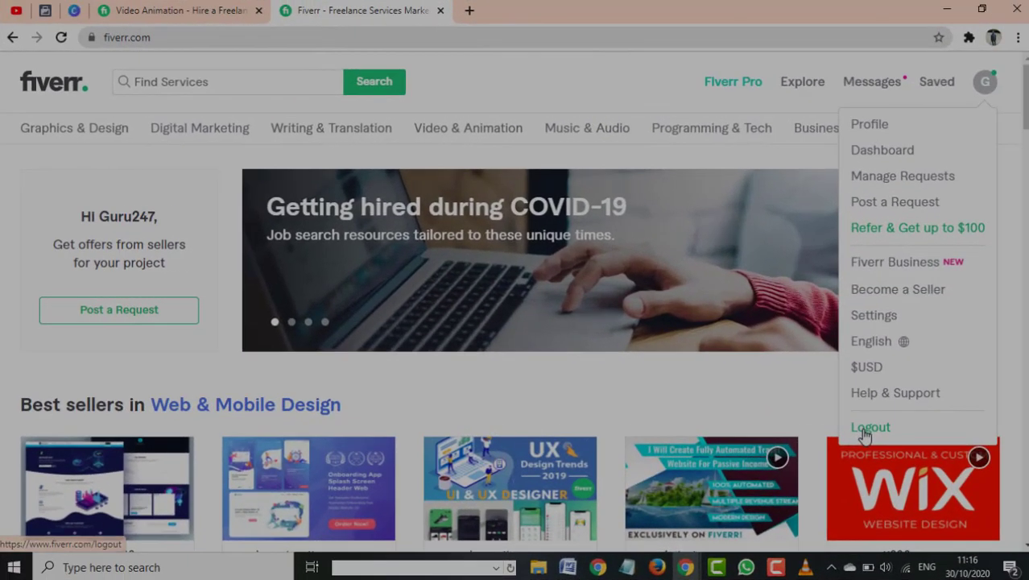
Log out, then join again from the profile page via Continue with Facebook
{"action": "left_click", "coordinate": [866, 428]}
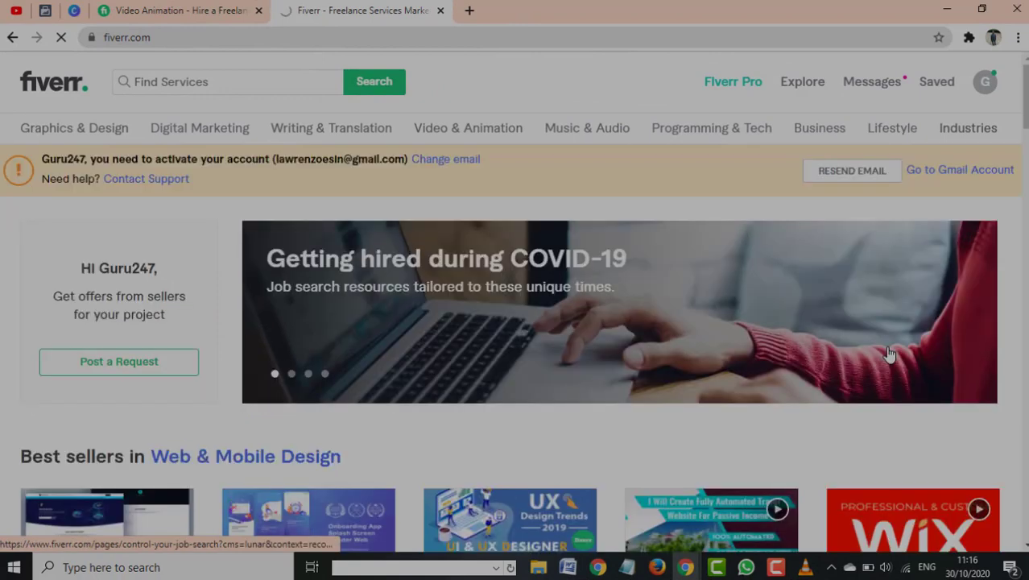
{"action": "left_click", "coordinate": [983, 83]}
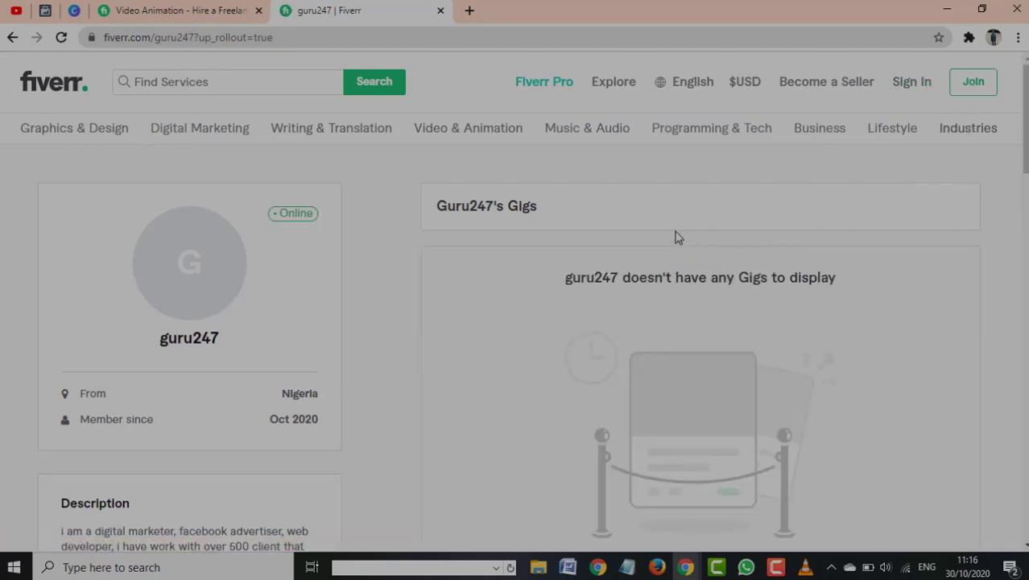
{"action": "scroll", "coordinate": [675, 236], "scroll_direction": "down", "scroll_amount": 1}
{"action": "scroll", "coordinate": [673, 240], "scroll_direction": "down", "scroll_amount": 5}
{"action": "scroll", "coordinate": [708, 216], "scroll_direction": "up", "scroll_amount": 6}
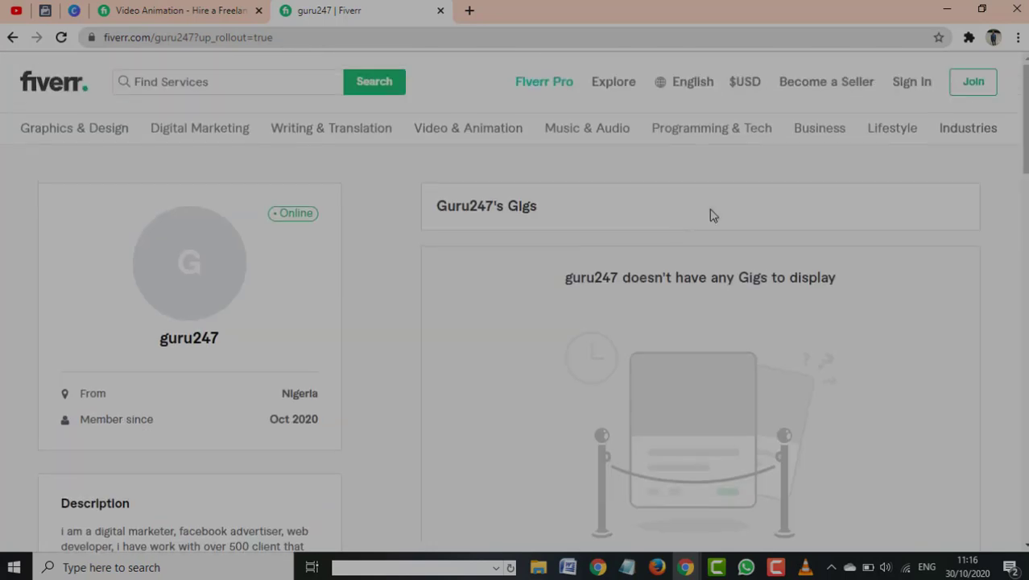
{"action": "left_click", "coordinate": [979, 89]}
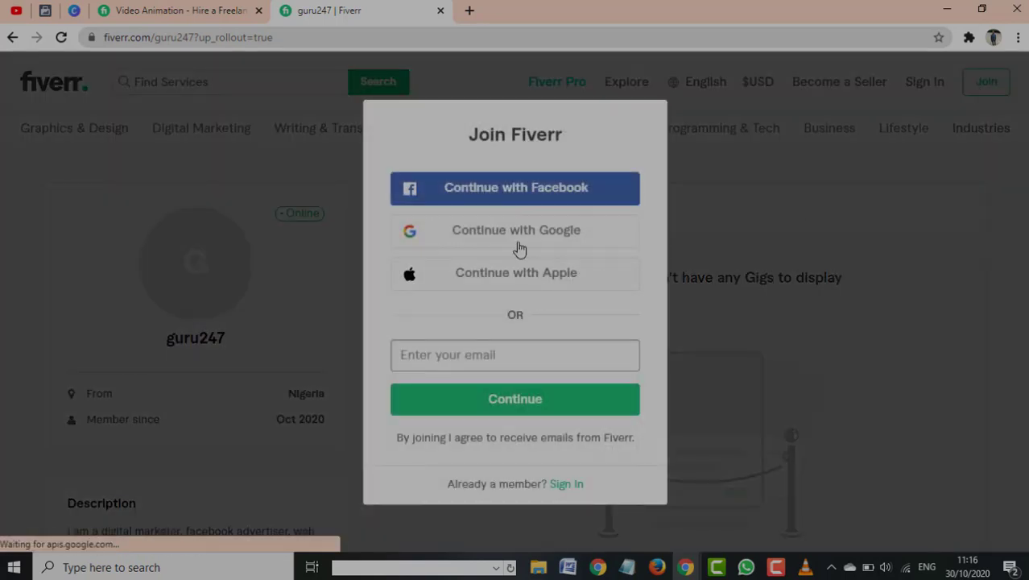
{"action": "left_click", "coordinate": [530, 193]}
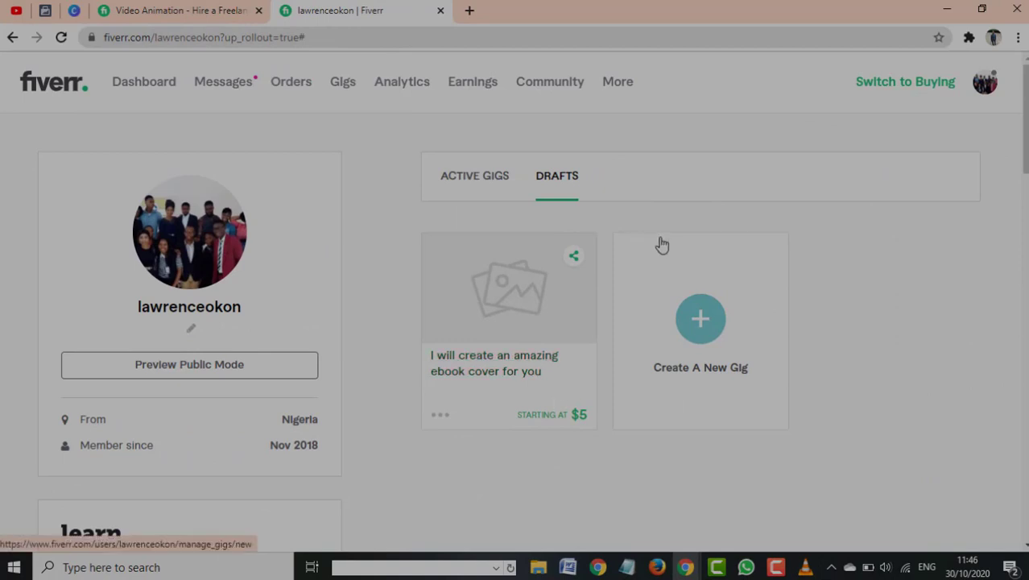
Open Advanced settings from the ebook cover draft gig's actions menu
{"action": "left_click", "coordinate": [983, 93]}
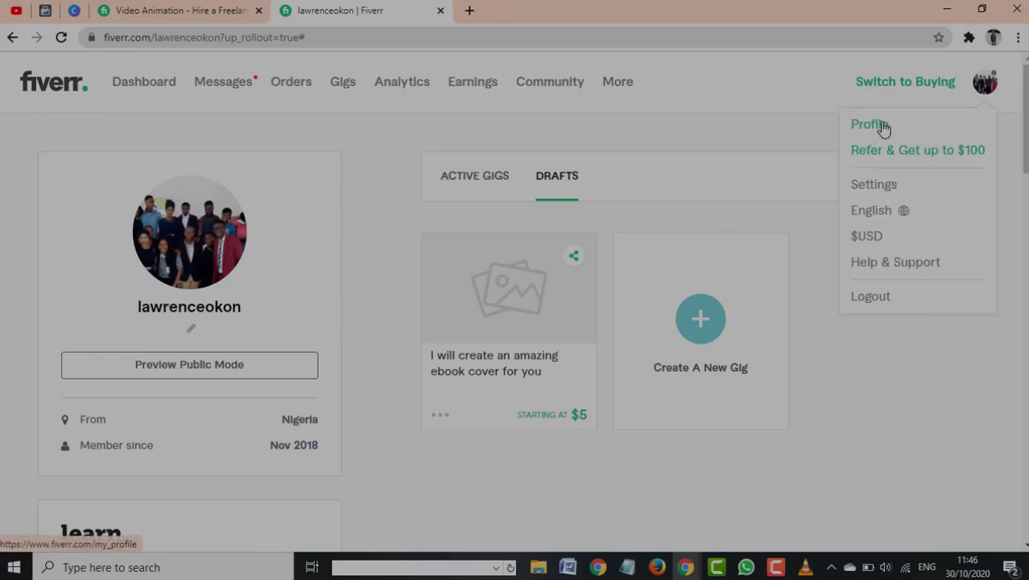
{"action": "left_click", "coordinate": [841, 320]}
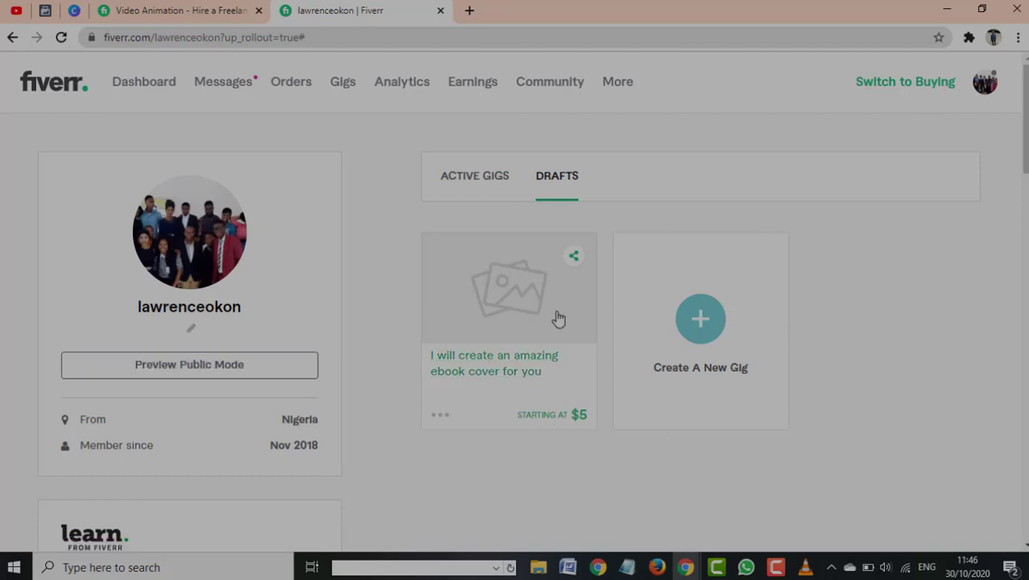
{"action": "left_click", "coordinate": [440, 417]}
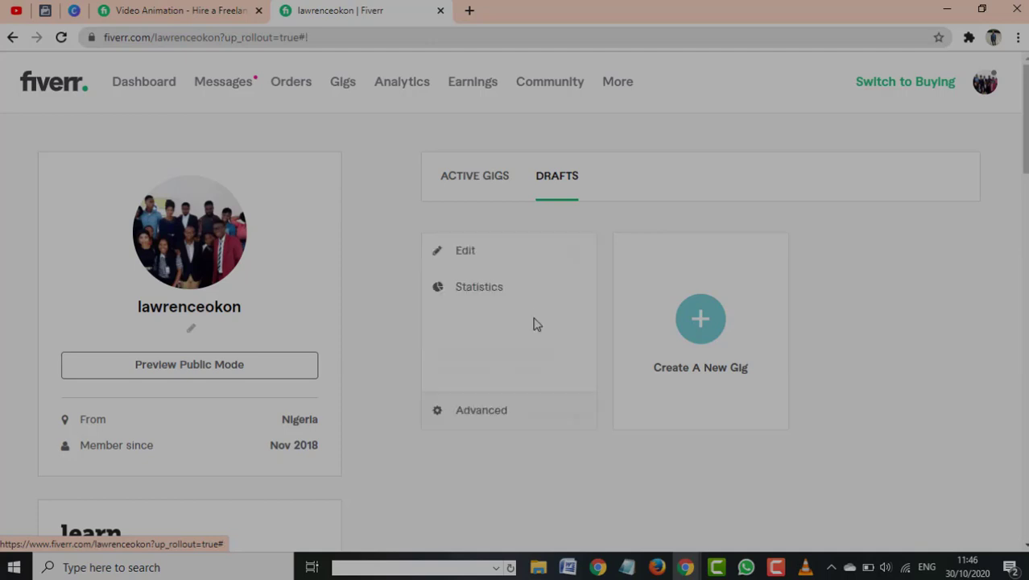
{"action": "left_click", "coordinate": [482, 411]}
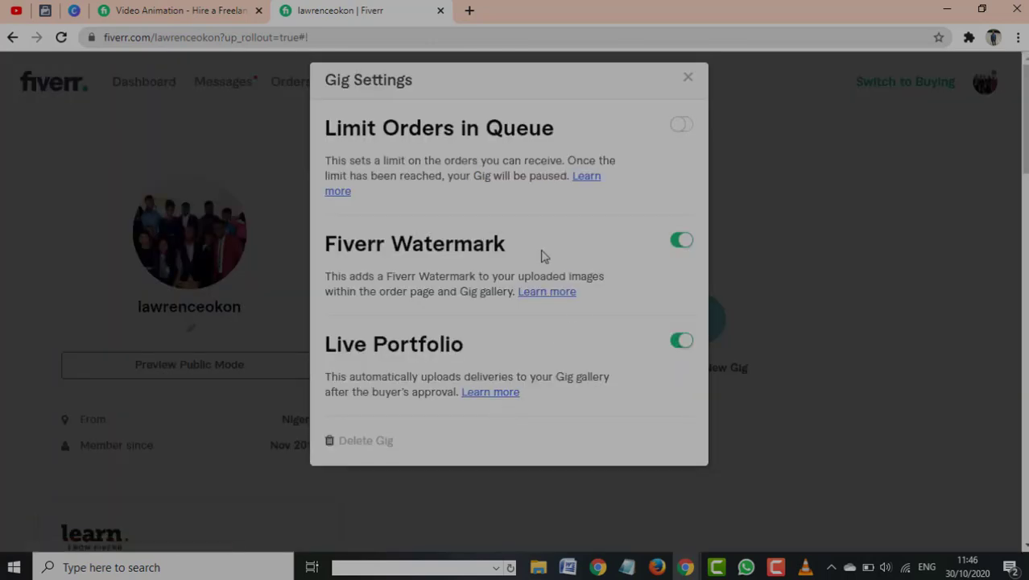